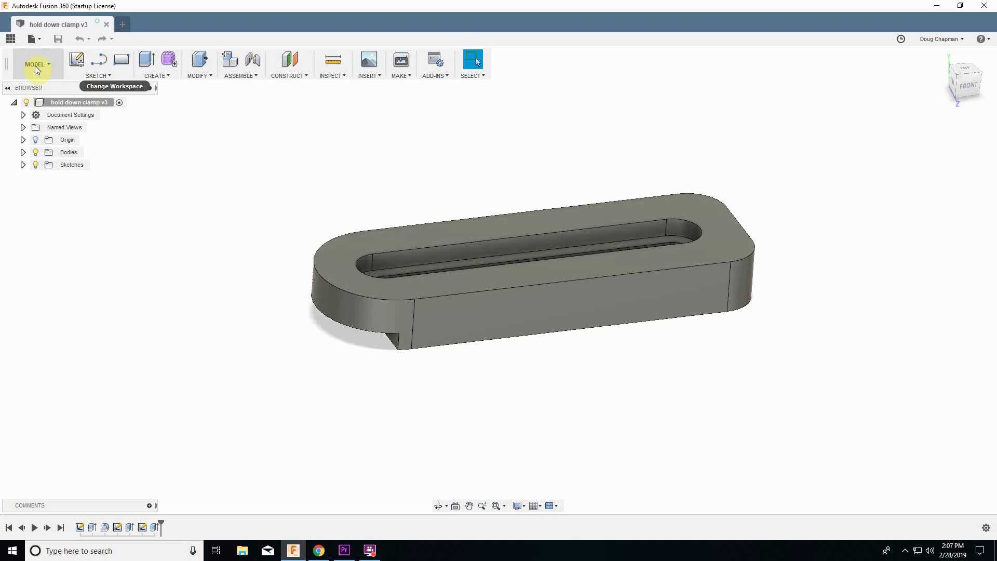
Switch to the Manufacture workspace.
left_click(34, 64)
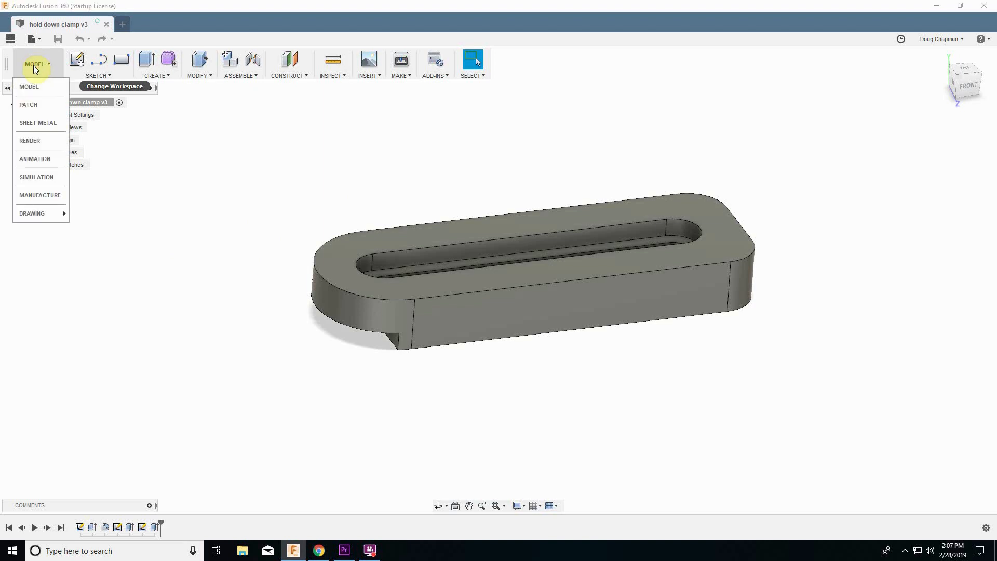
left_click(37, 196)
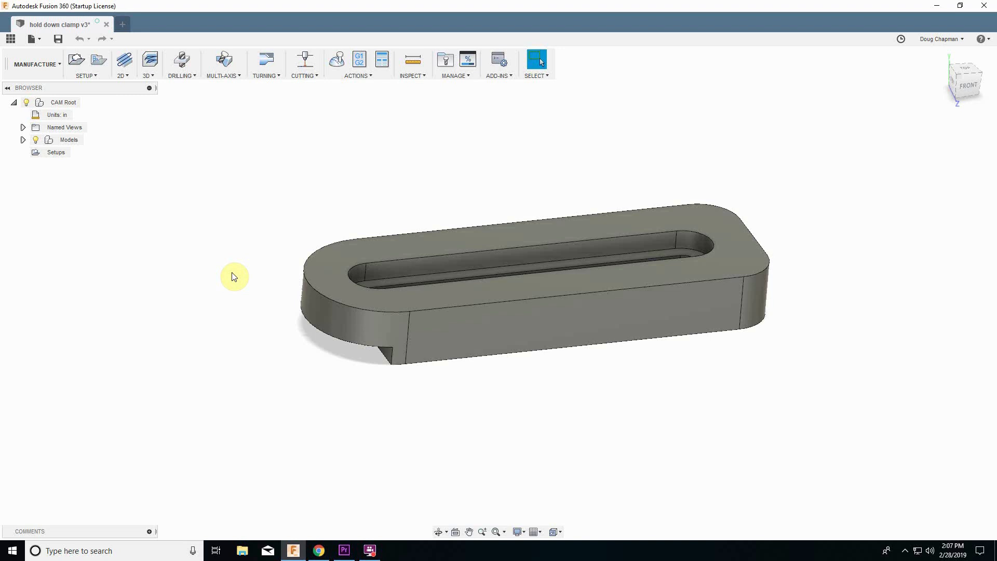
Create a new milling setup and set its work coordinate orientation to Select X & Y axes.
middle_click_drag(234, 277, 251, 292, "shift")
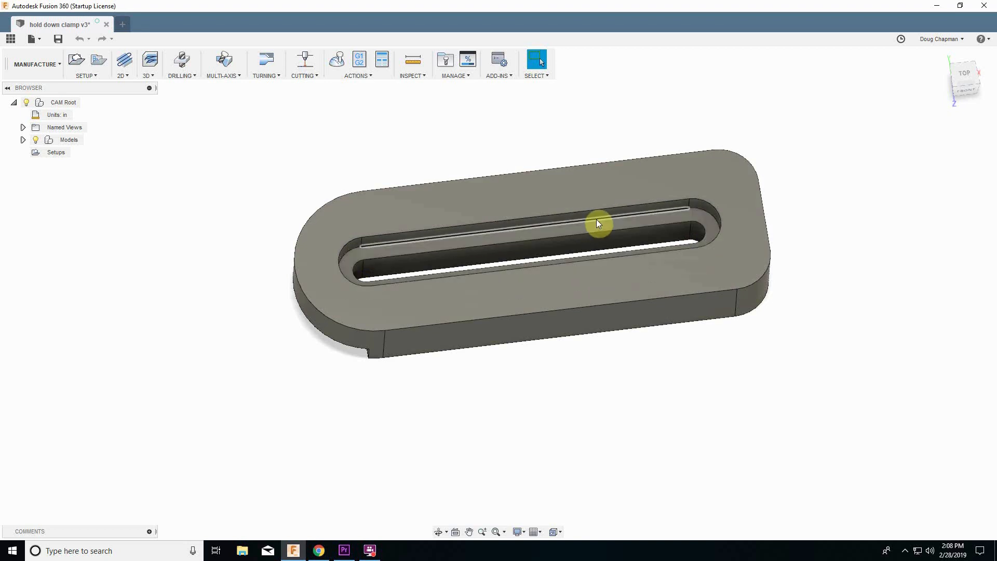
middle_click_drag(626, 225, 370, 362, "shift")
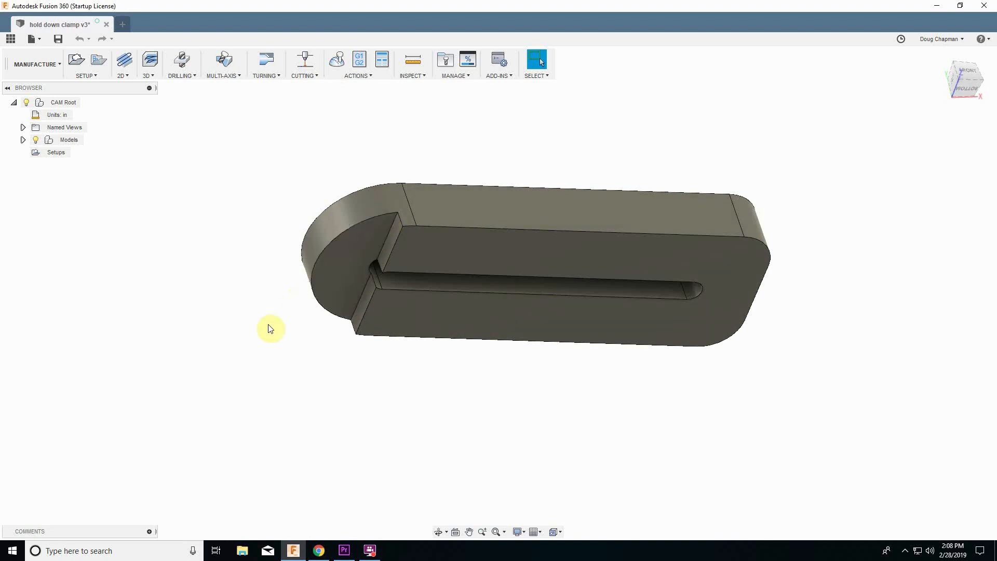
middle_click_drag(268, 329, 271, 334, "shift")
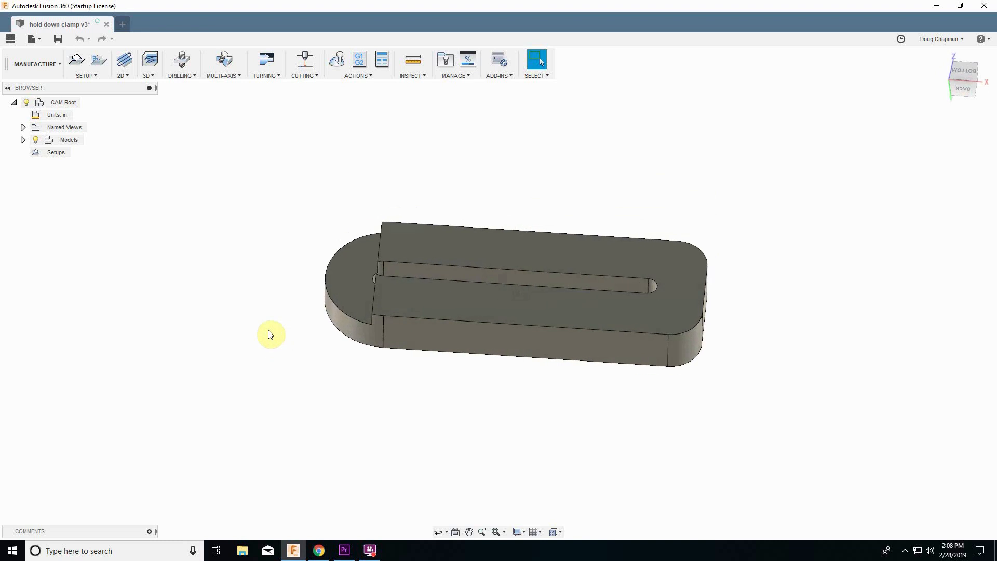
left_click(89, 76)
left_click(92, 87)
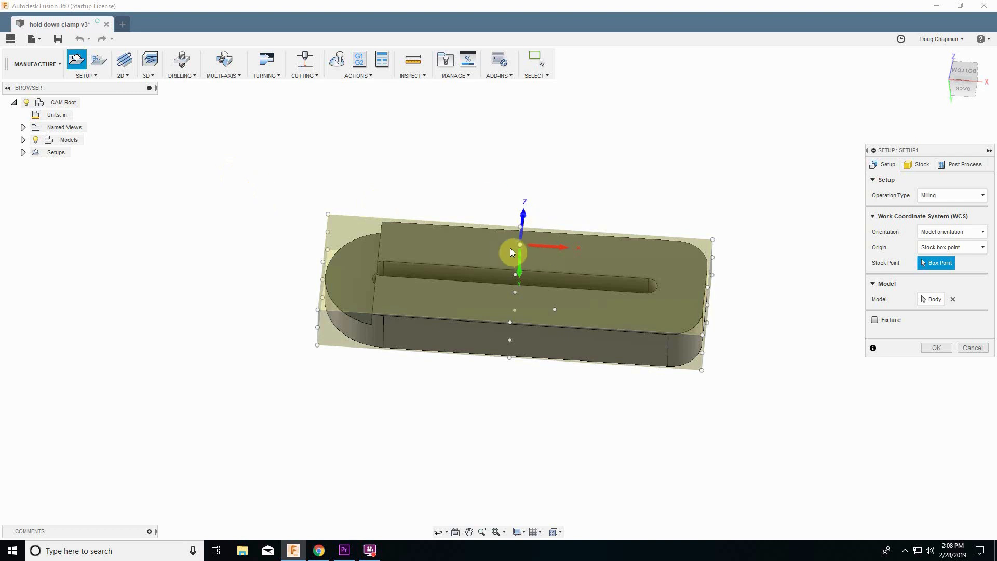
middle_click_drag(485, 249, 510, 322, "shift")
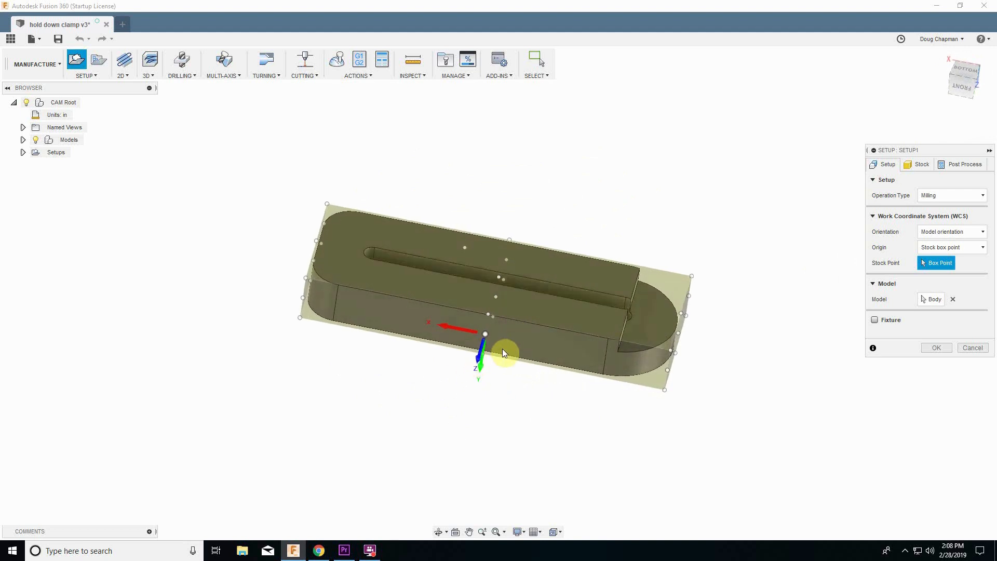
middle_click_drag(523, 345, 494, 328, "shift")
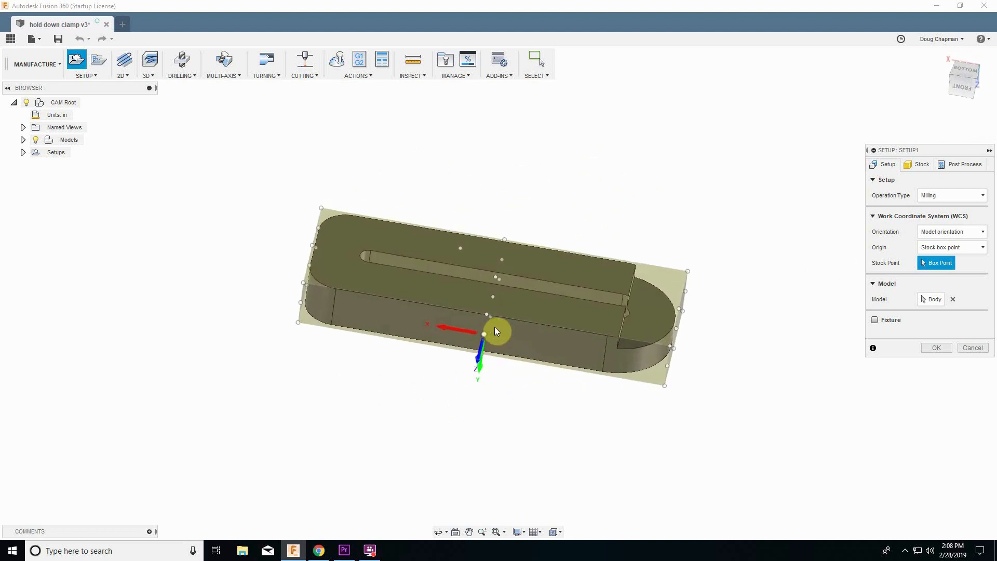
left_click(928, 232)
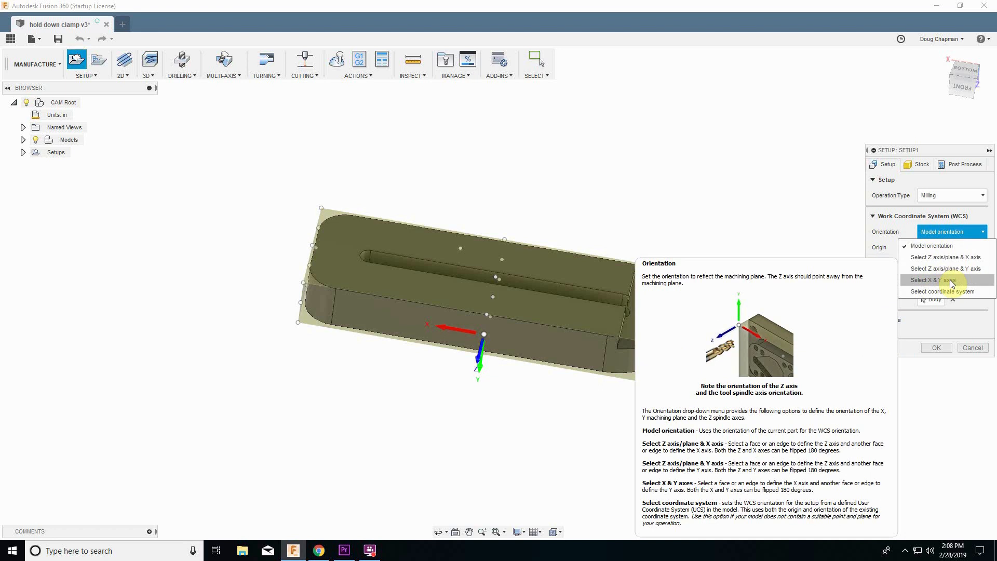
left_click(951, 281)
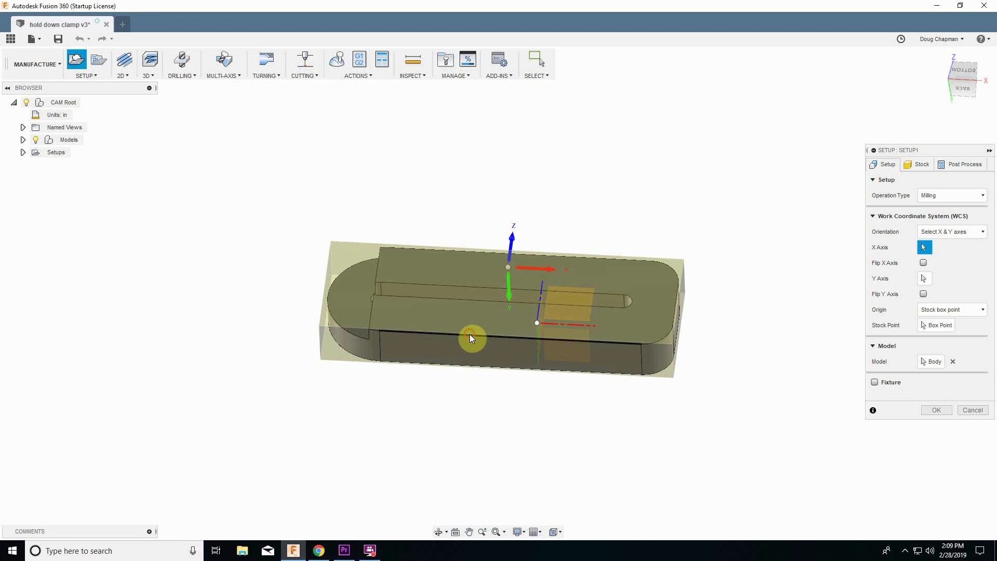
Pick the part's long front bottom edge as the X axis and another part edge as the Y axis.
left_click(471, 339)
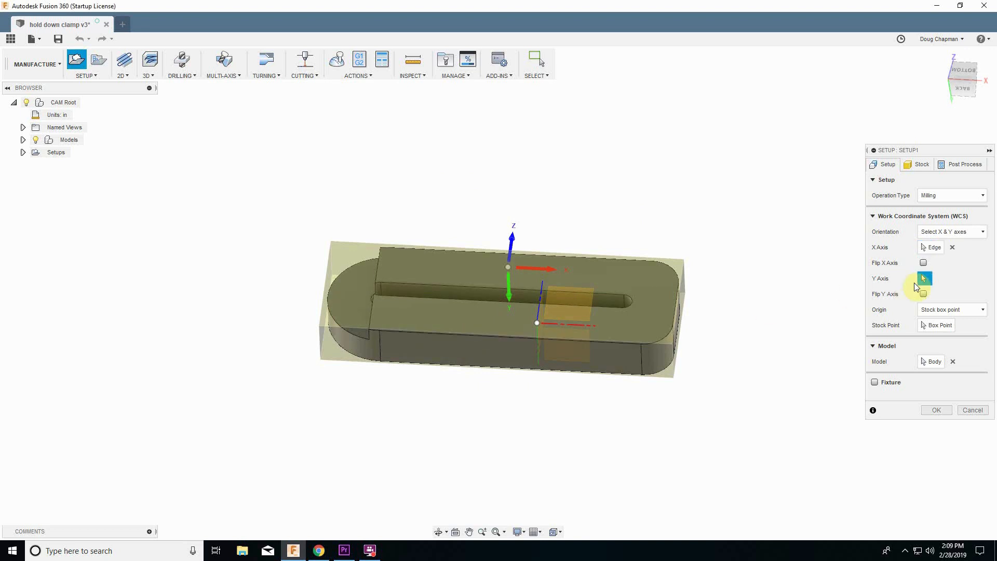
left_click(678, 307)
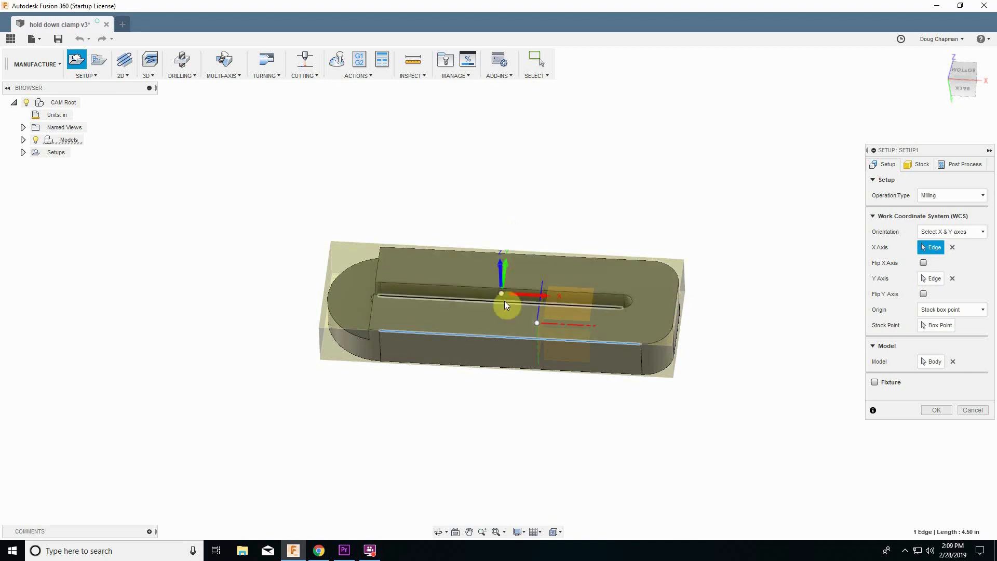
middle_click_drag(511, 304, 507, 301, "shift")
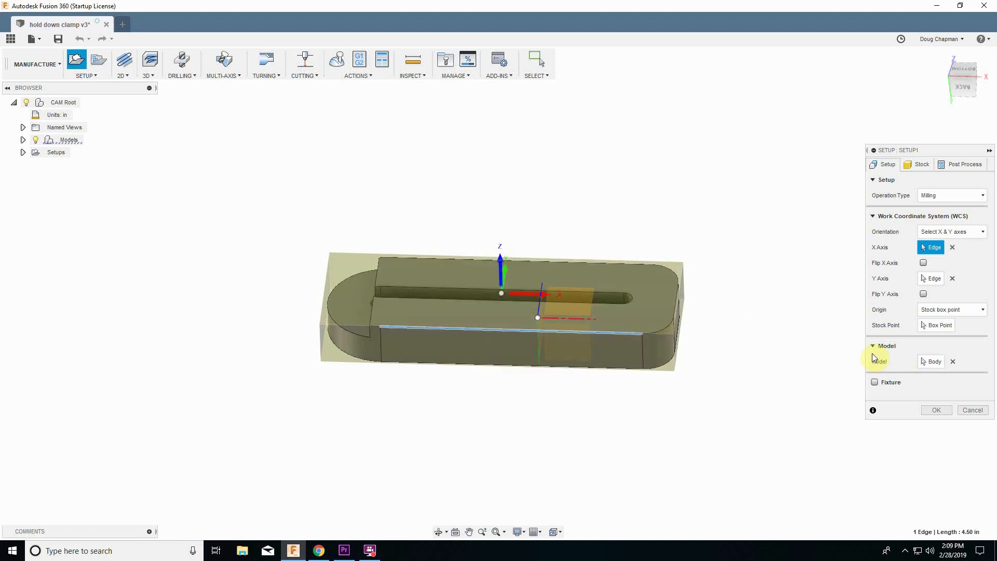
Set the WCS stock point to the bottom corner of the stock box at the part's right end.
left_click(931, 326)
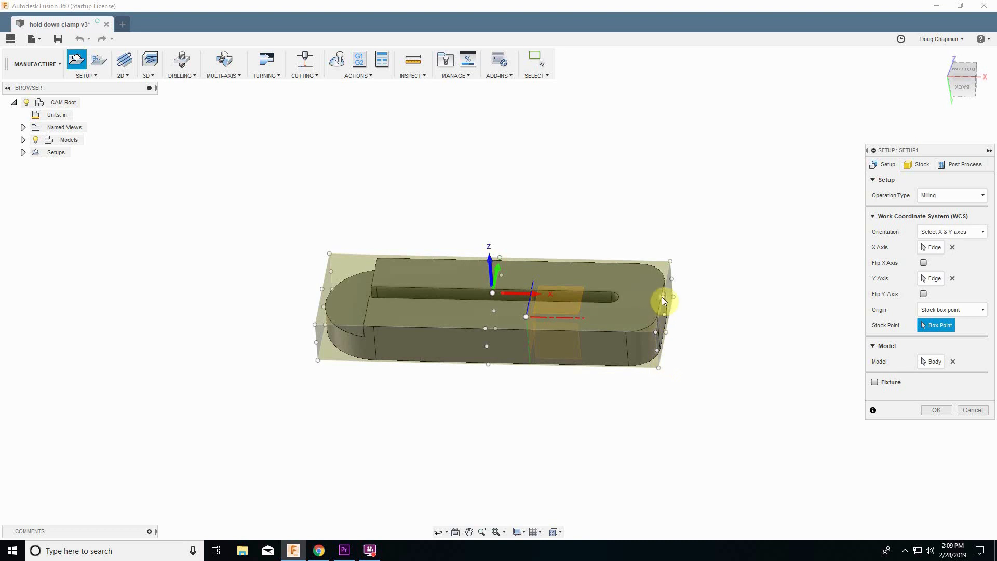
left_click(658, 369)
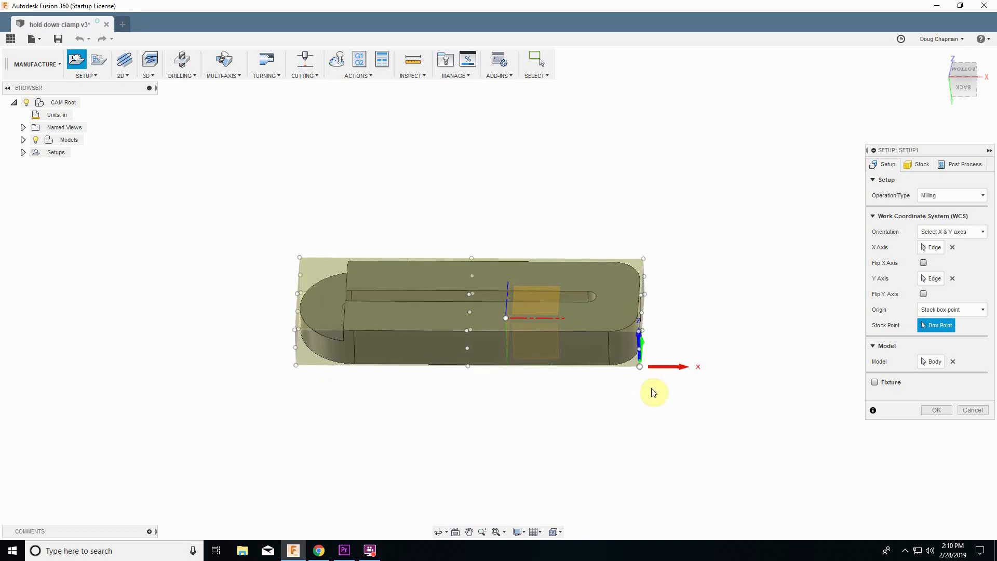
middle_click_drag(654, 391, 649, 392, "shift")
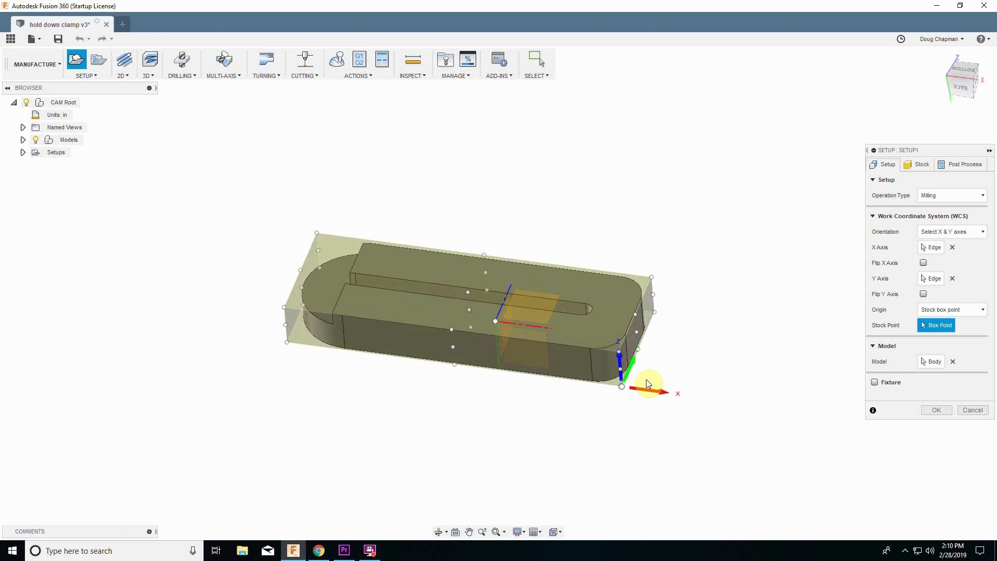
Set the stock side offset to 1 and the stock top offset to 0, then confirm the setup.
left_click(910, 164)
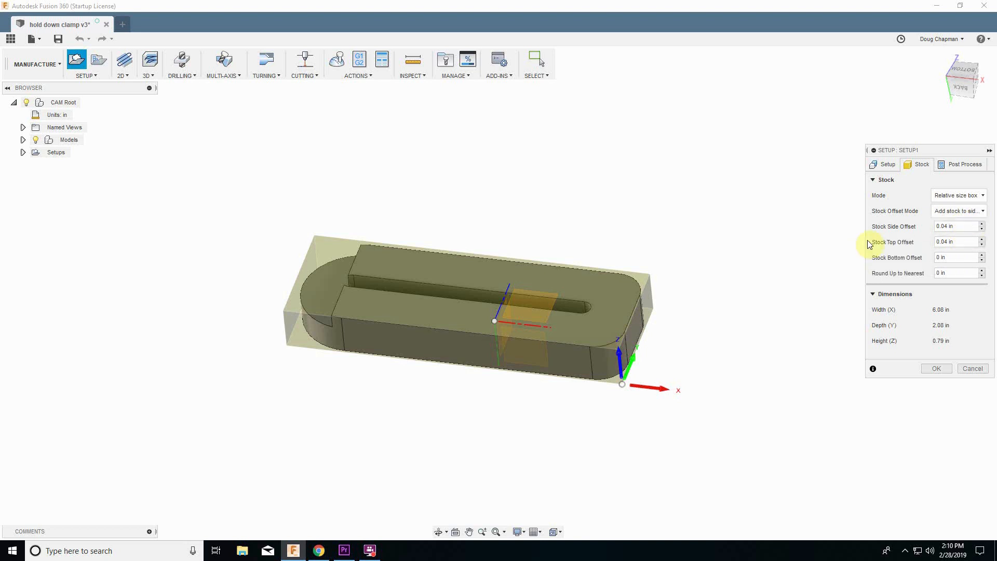
left_click(961, 227)
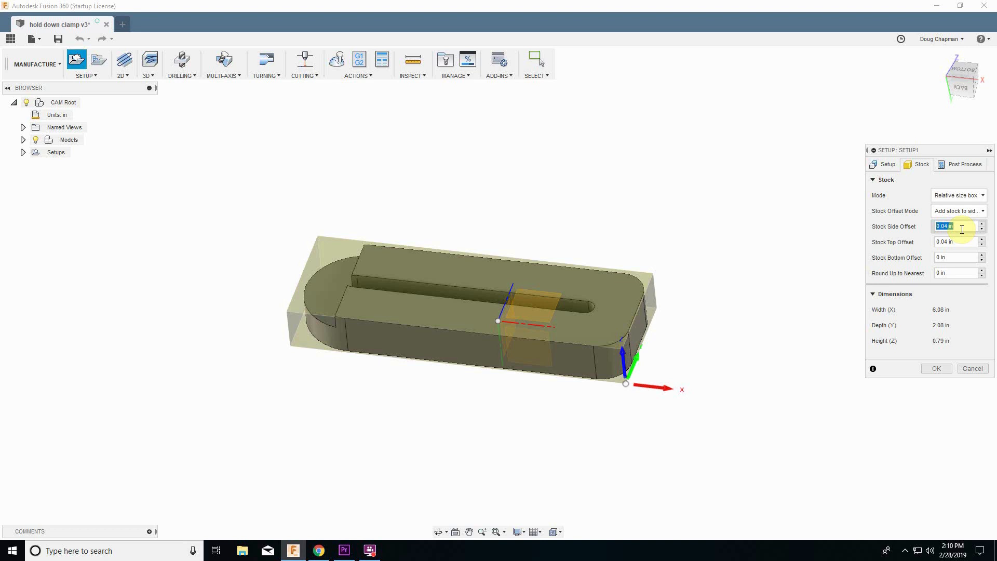
type("1")
key("Tab")
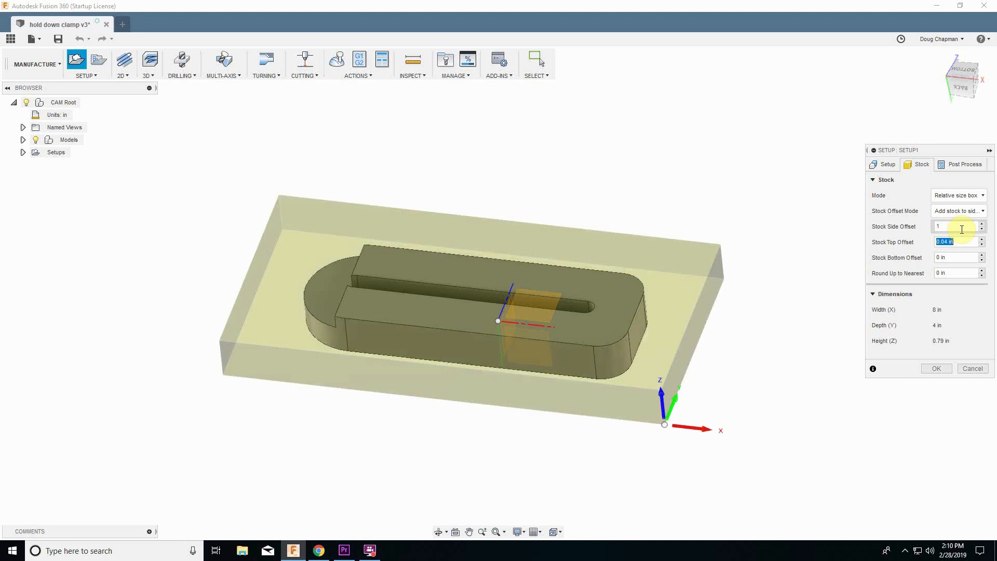
type("0")
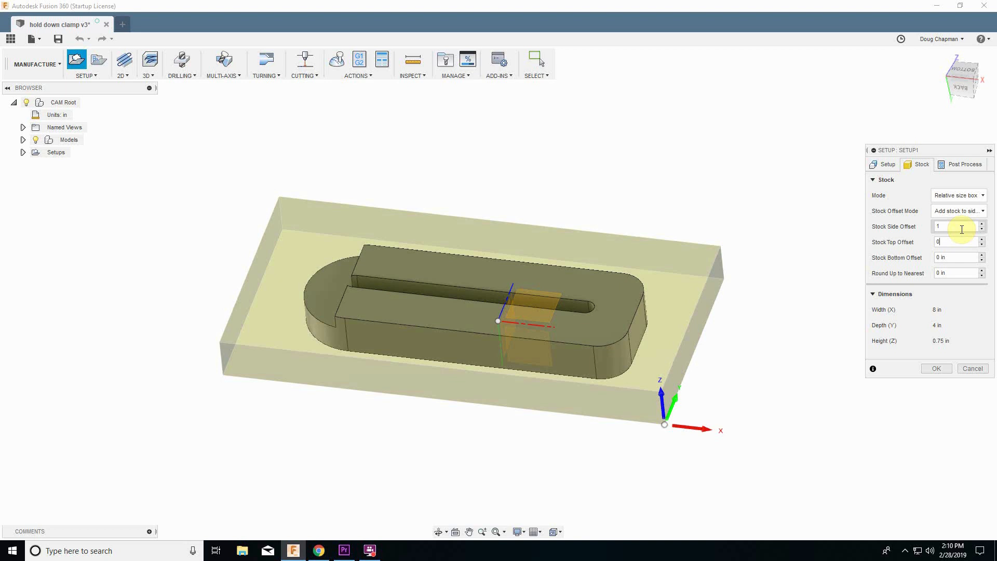
key("Tab")
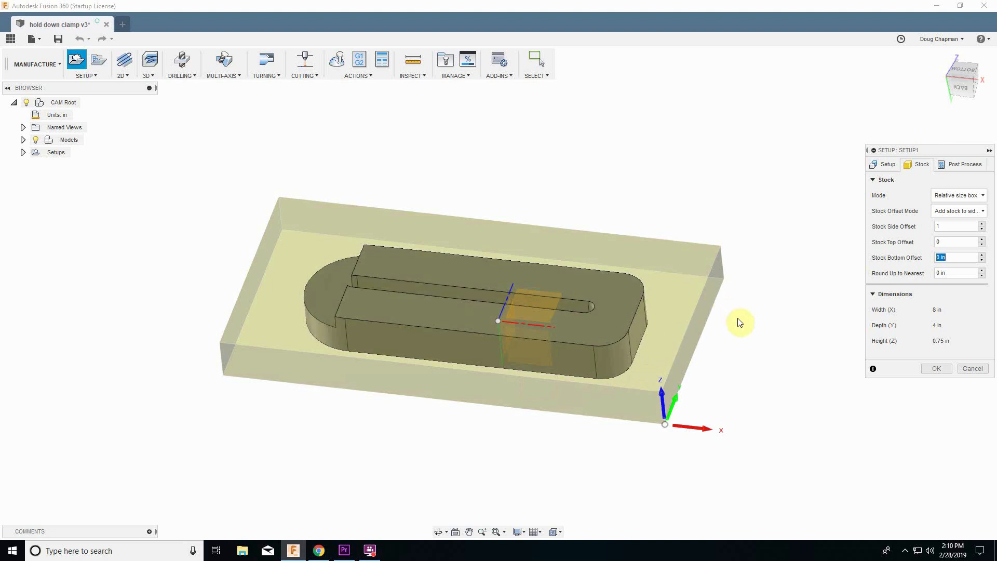
middle_click_drag(740, 322, 744, 358, "shift")
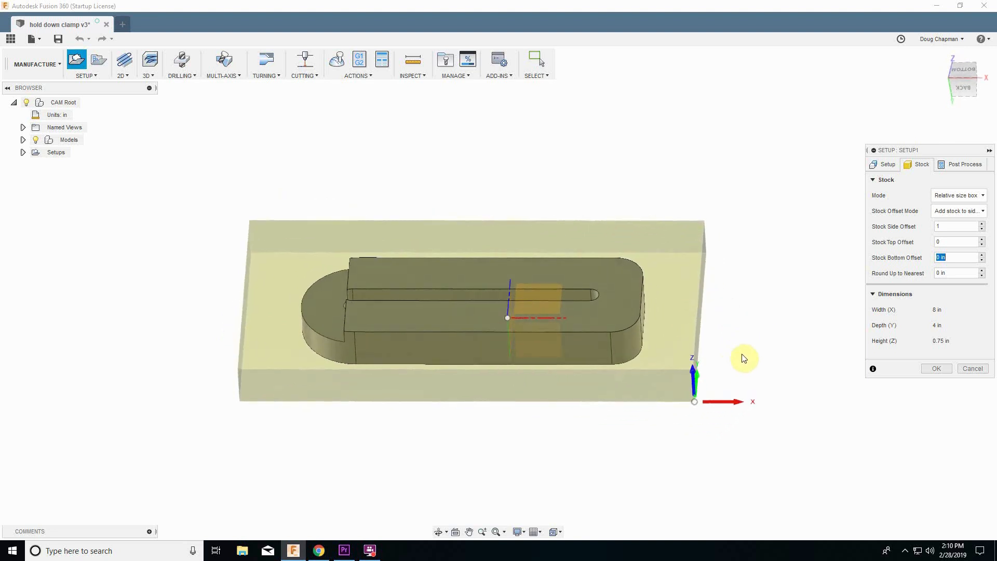
left_click(936, 368)
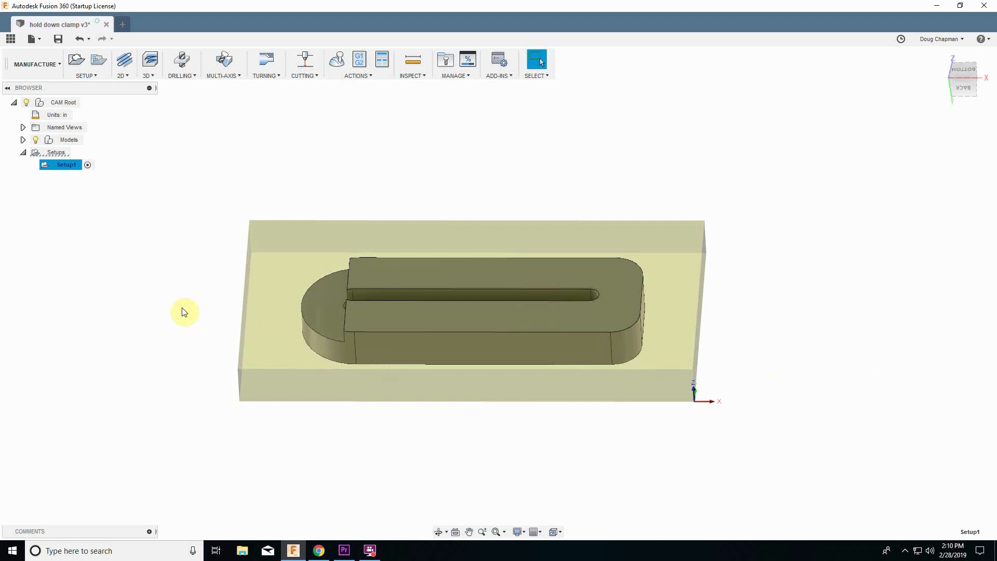
Start a 2D Pocket operation and create a new mill tool from its tool selection library.
middle_click_drag(184, 312, 340, 324, "shift")
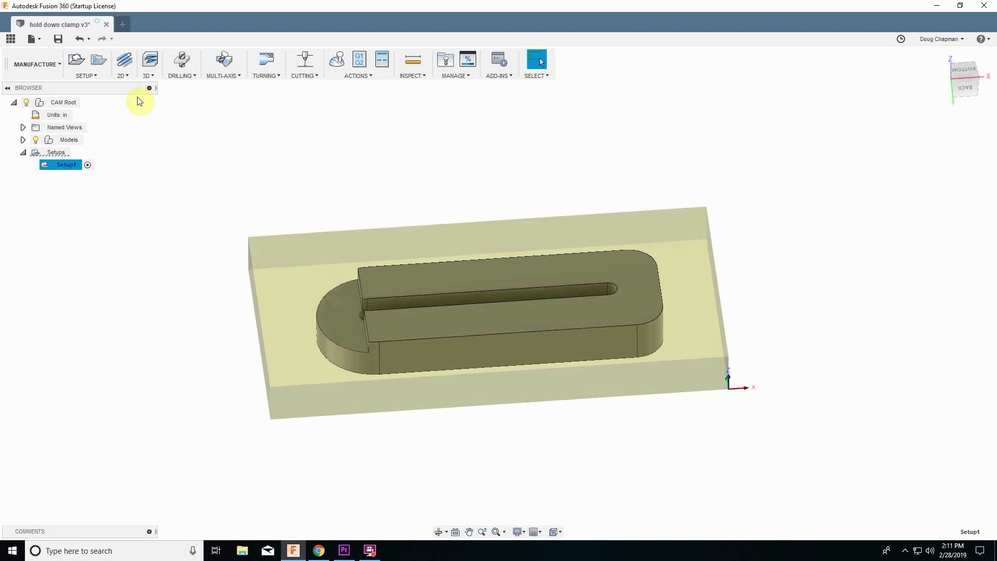
left_click(126, 76)
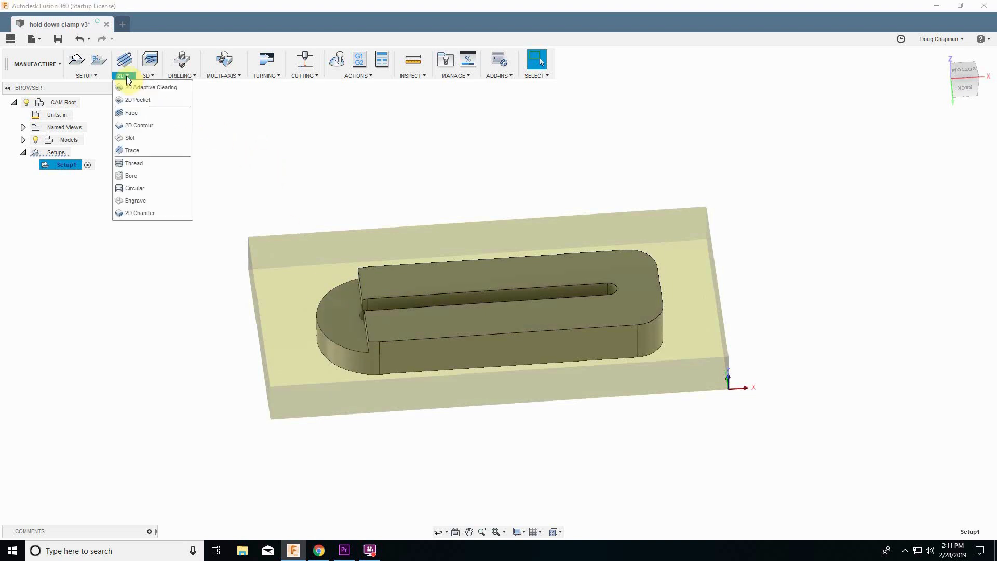
left_click(126, 99)
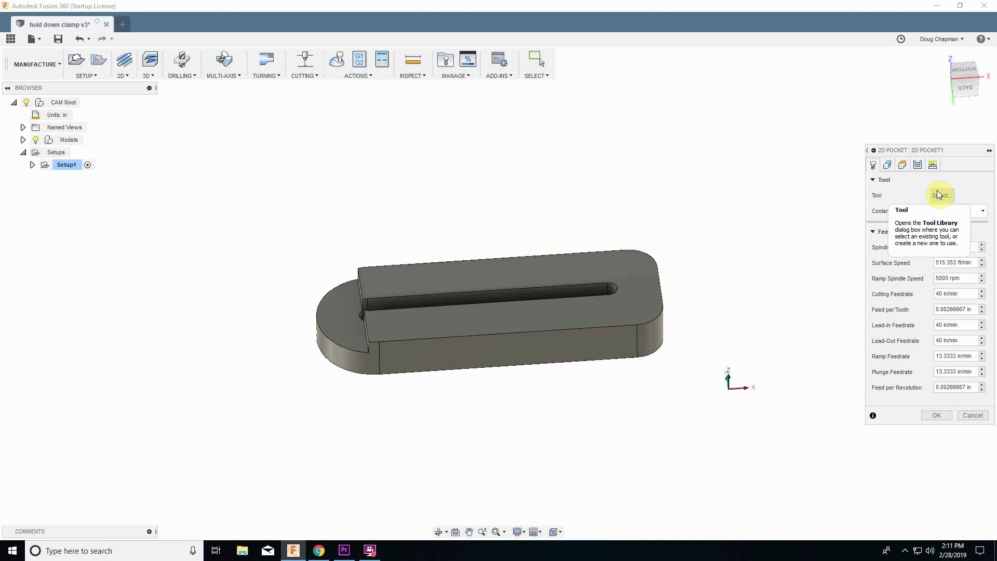
left_click(939, 195)
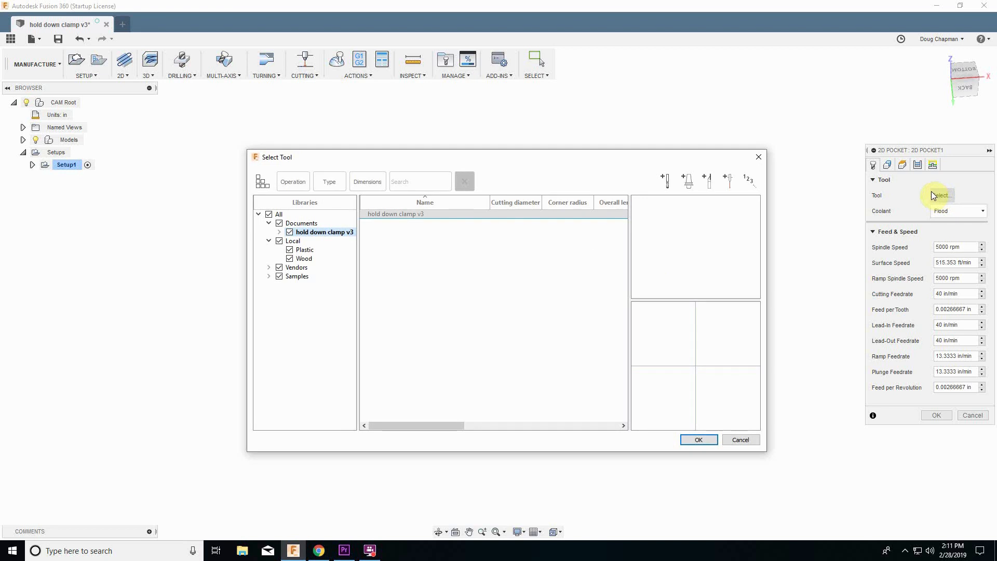
left_click(665, 185)
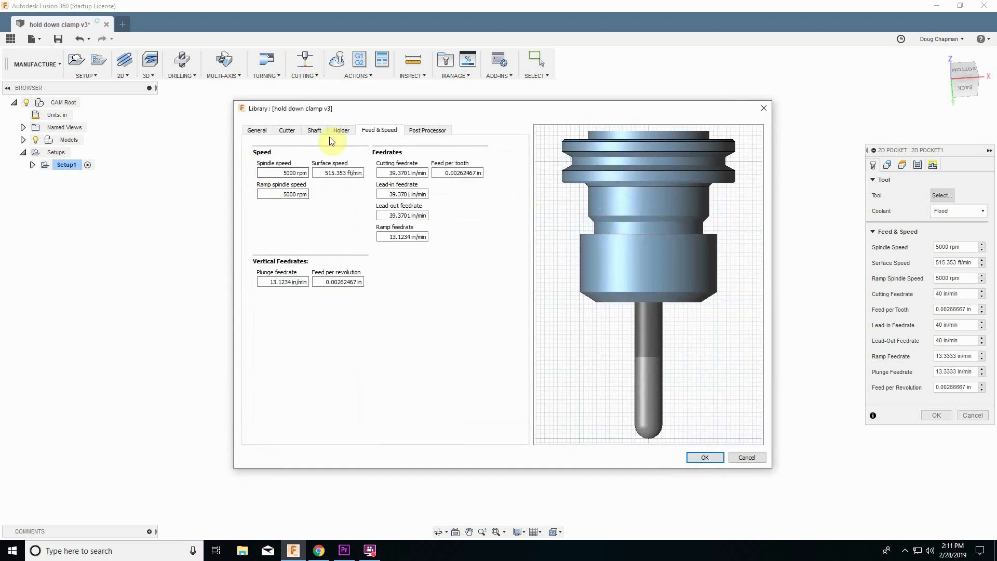
Set the new tool's cutter type to Flat end mill.
left_click(257, 131)
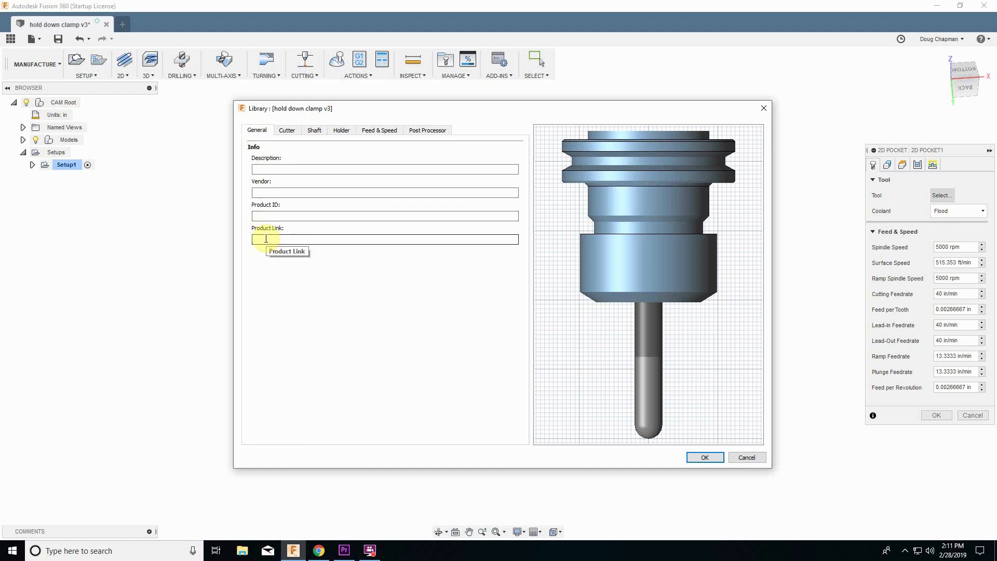
left_click(286, 131)
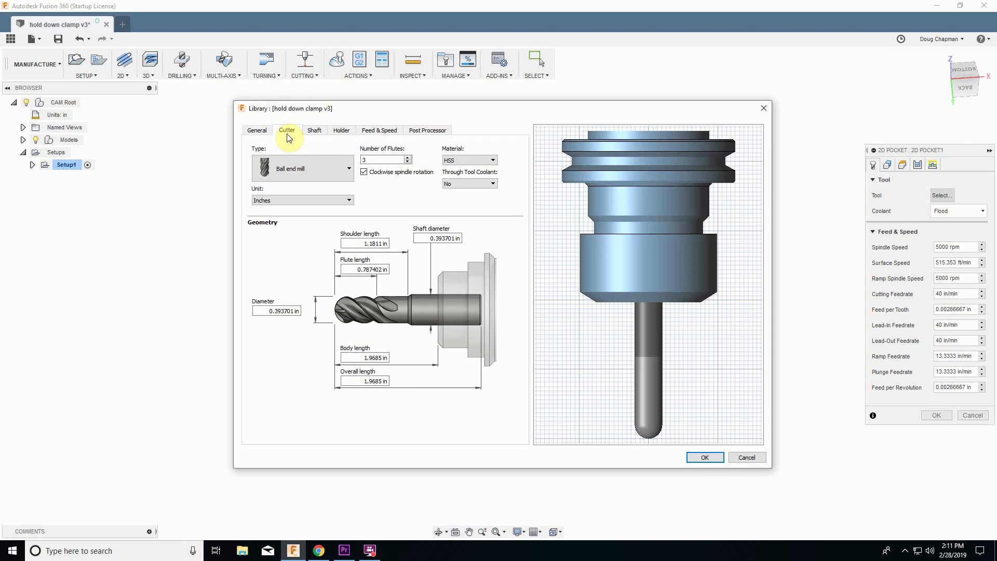
left_click(349, 172)
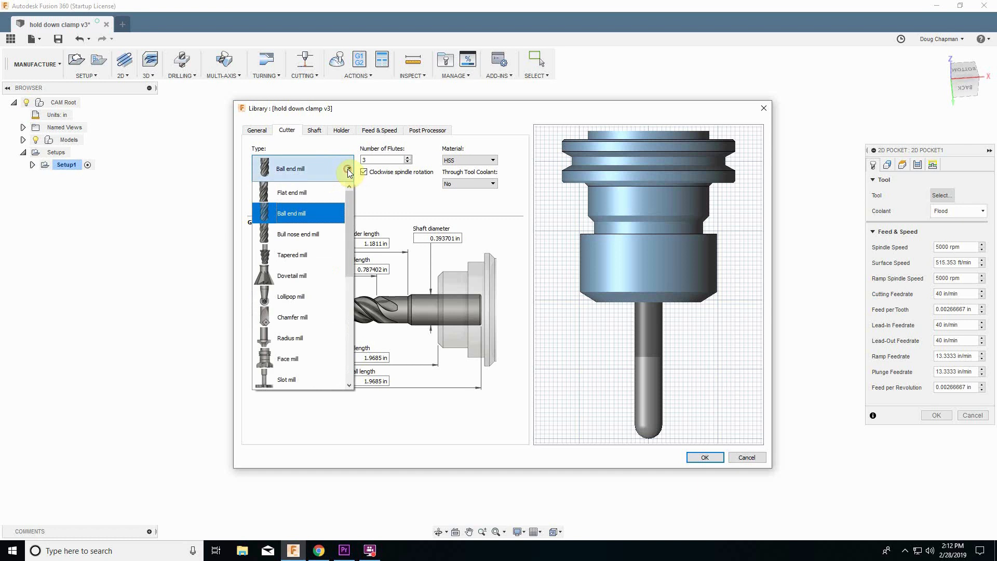
left_click(310, 192)
Set the new tool to 2 flutes and Carbide material.
left_click(381, 159)
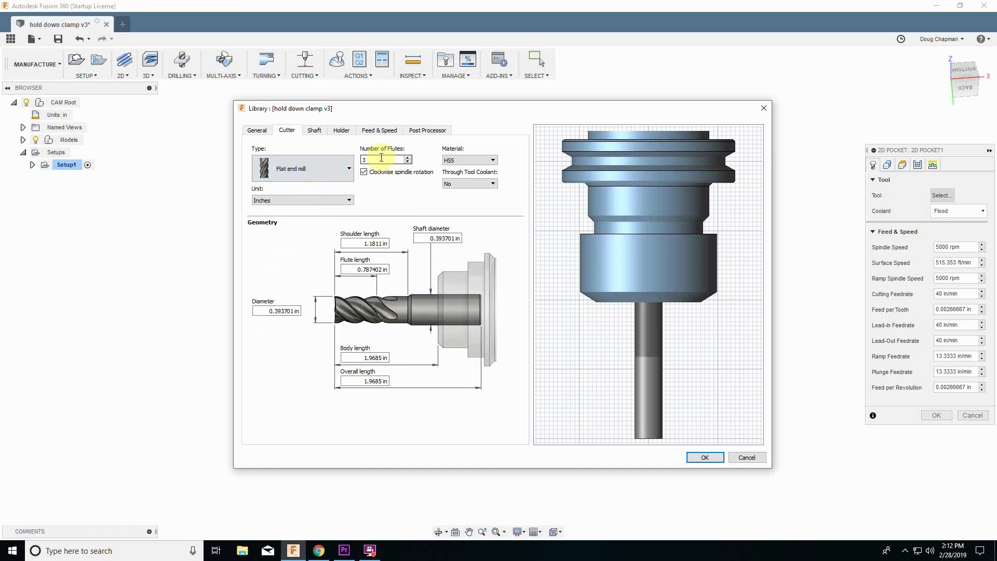
double_click(381, 158)
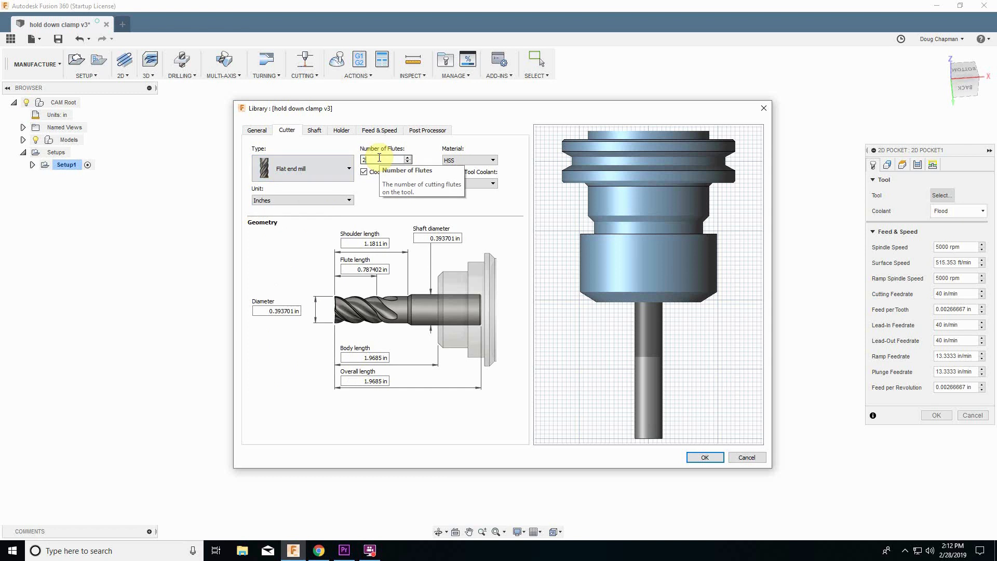
type("2")
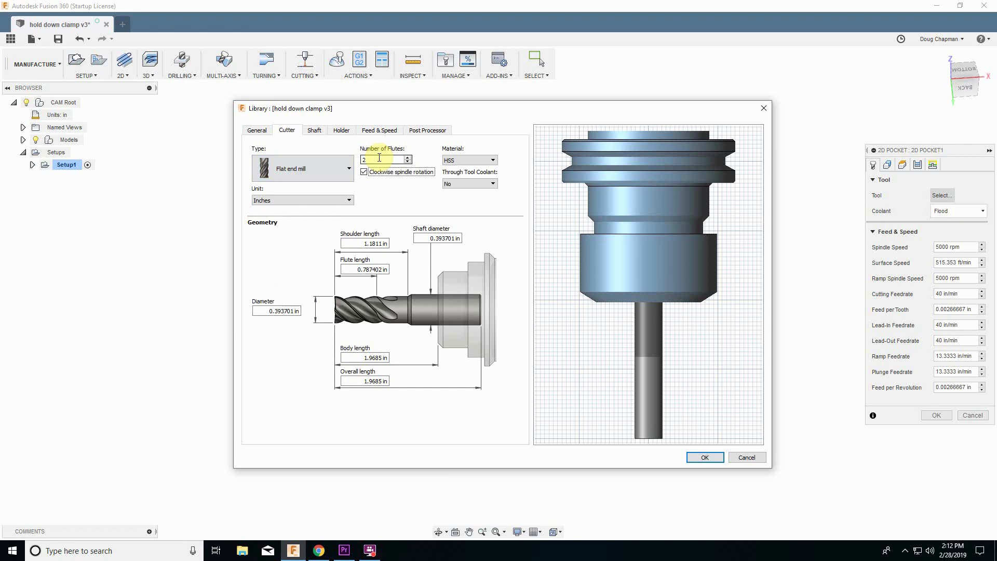
left_click(457, 160)
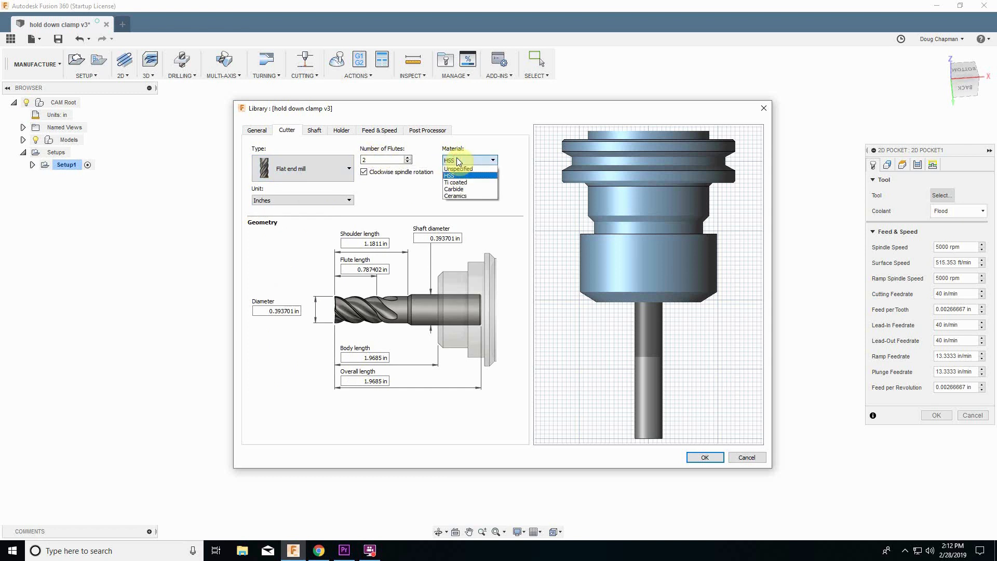
left_click(463, 190)
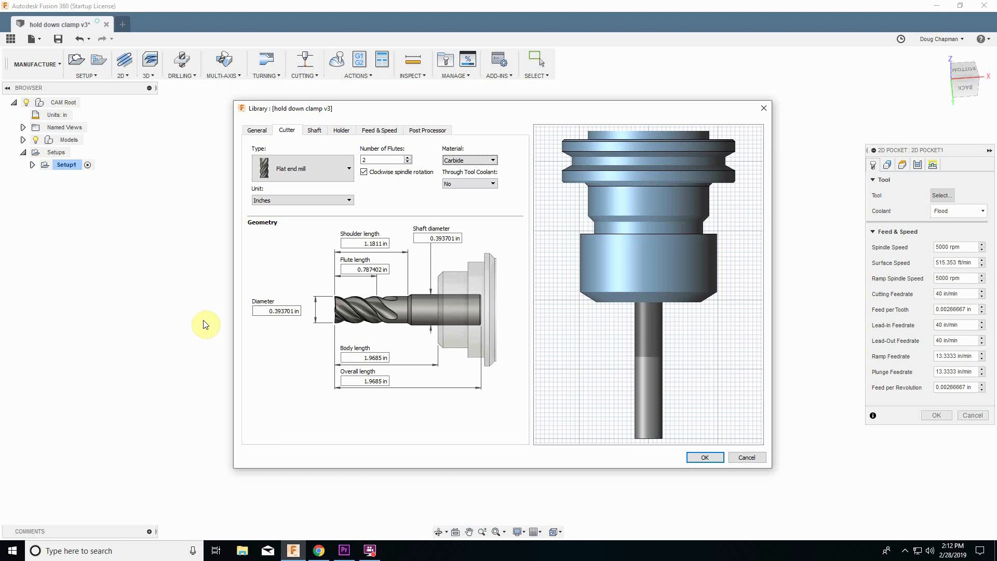
Set the cutter diameter to 0.25 in and the flute length to 1 in.
double_click(277, 311)
double_click(279, 313)
left_click_drag(279, 312, 259, 311)
double_click(279, 313)
type("1")
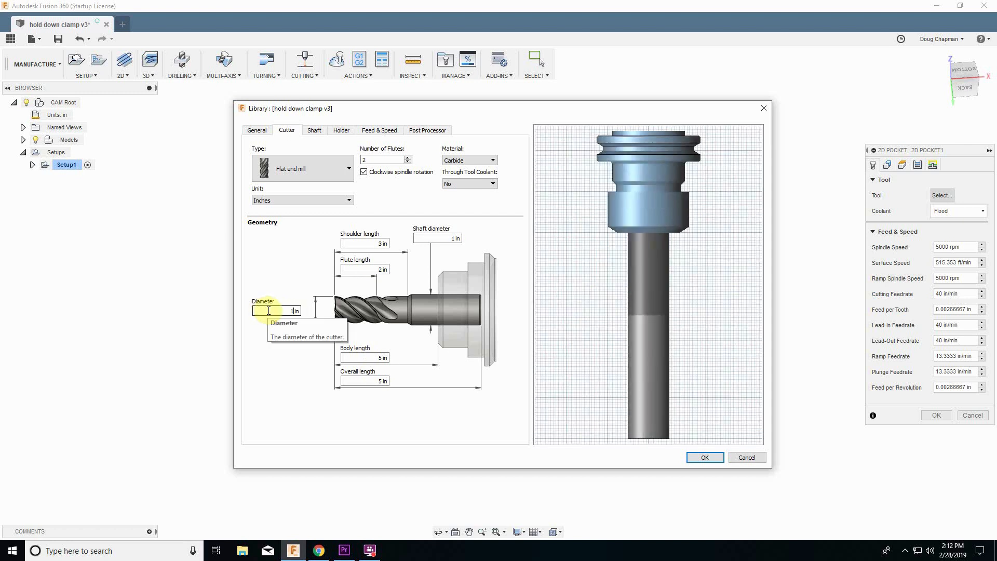
key("BackSpace")
type(".25")
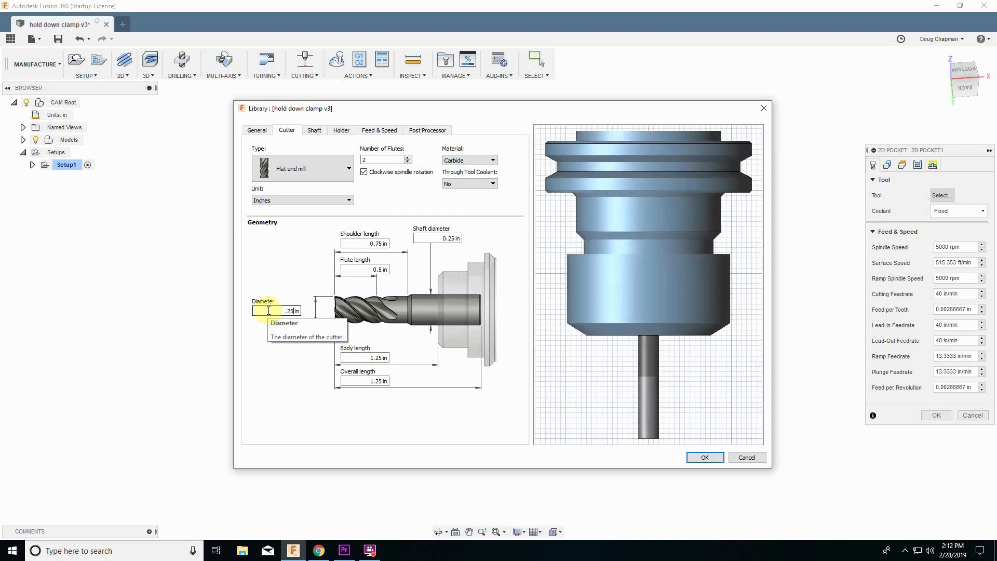
key("Tab")
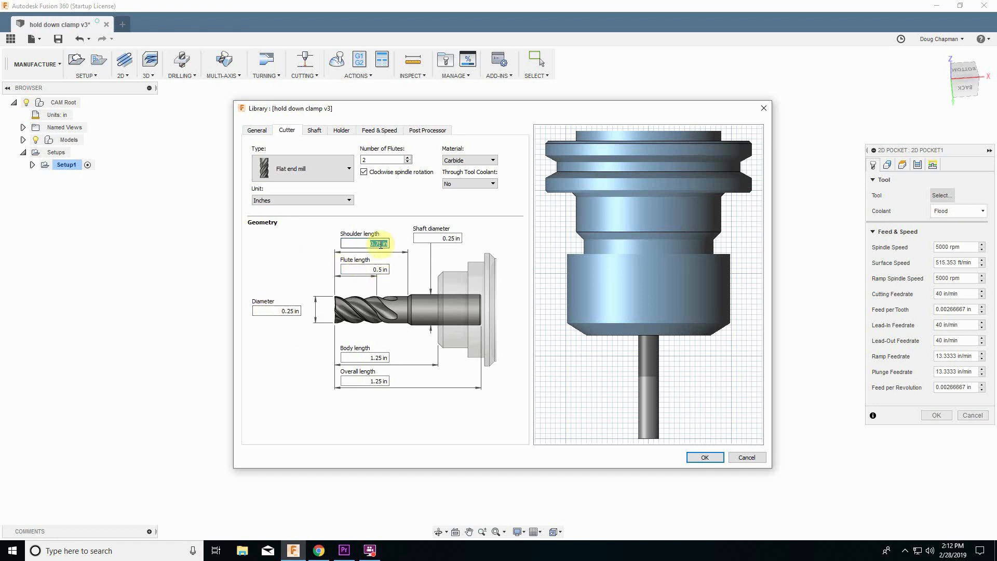
double_click(381, 270)
left_click_drag(389, 273, 392, 279)
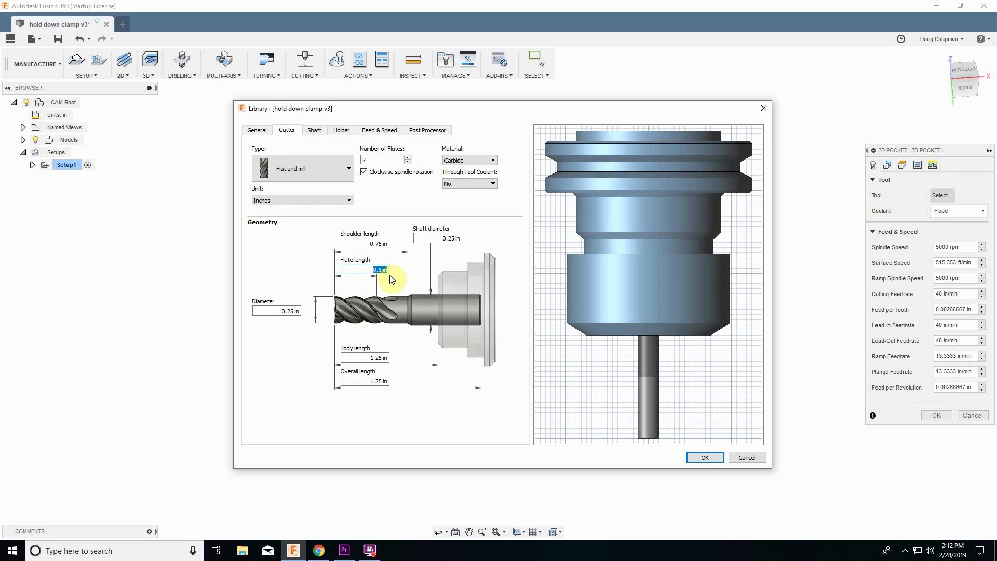
type("1")
key("Tab")
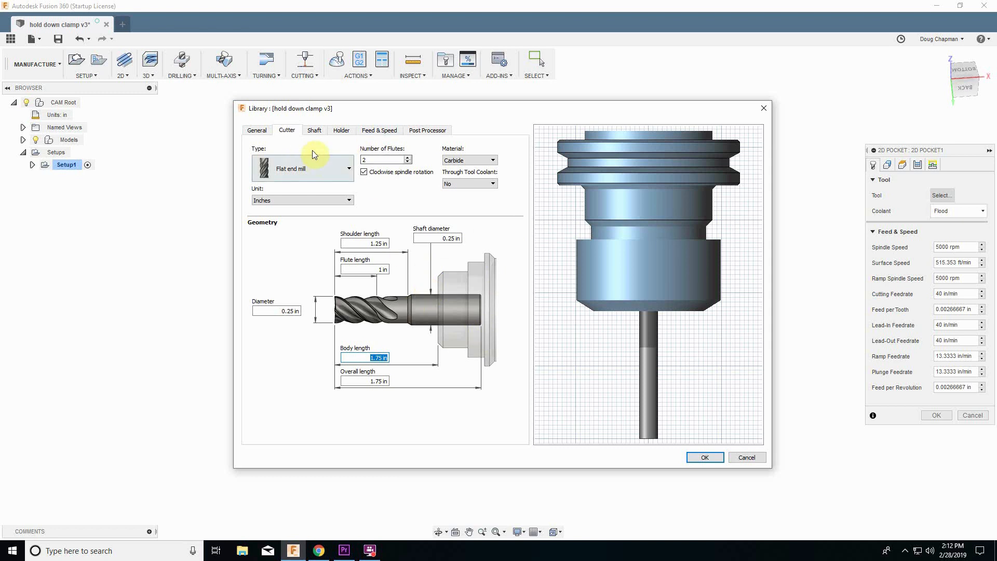
Set the tool's cutting feedrate to 80 in/min and ramp feedrate to 60, then save the tool.
left_click(378, 132)
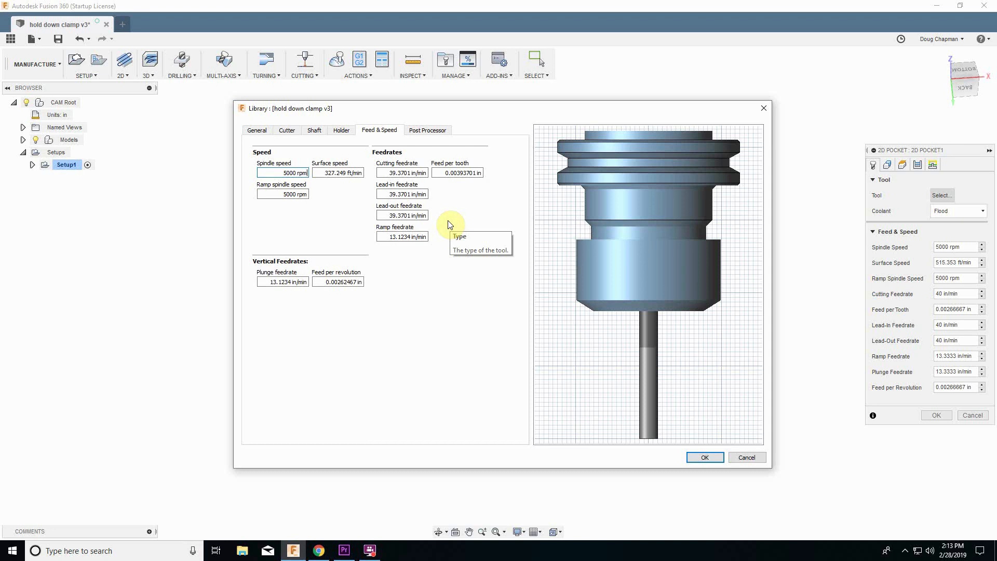
double_click(403, 172)
triple_click(403, 173)
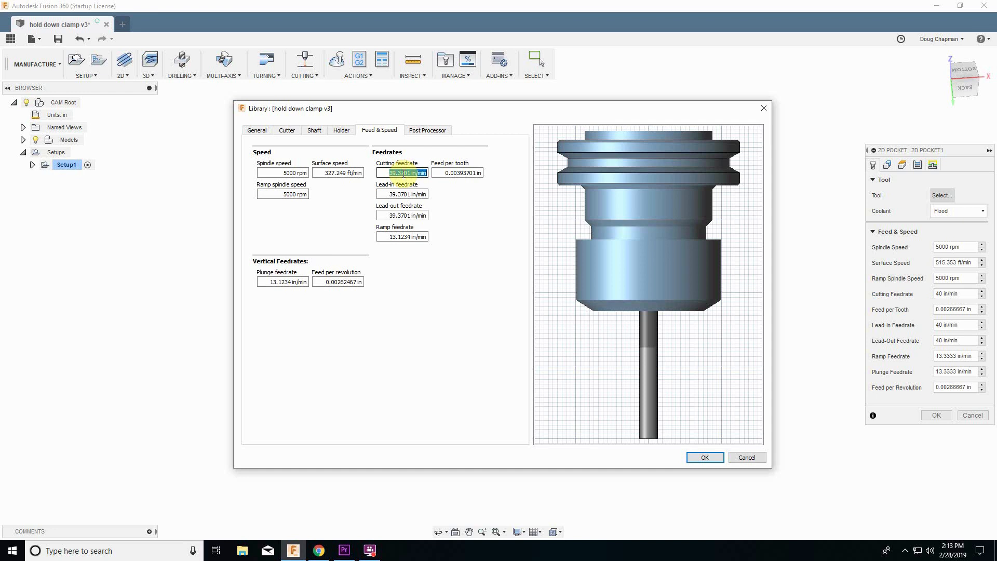
type("80")
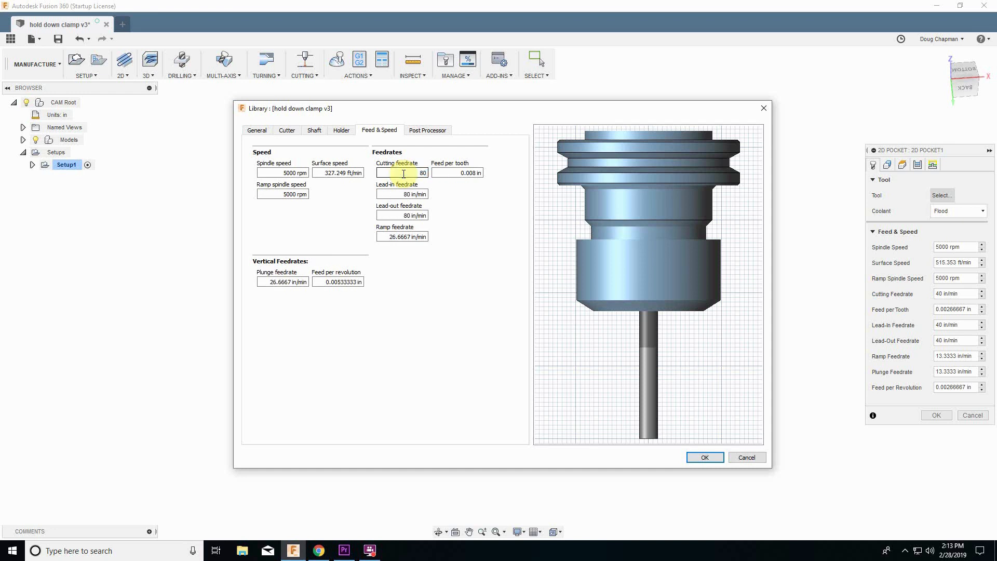
key("Tab")
key("Tab")
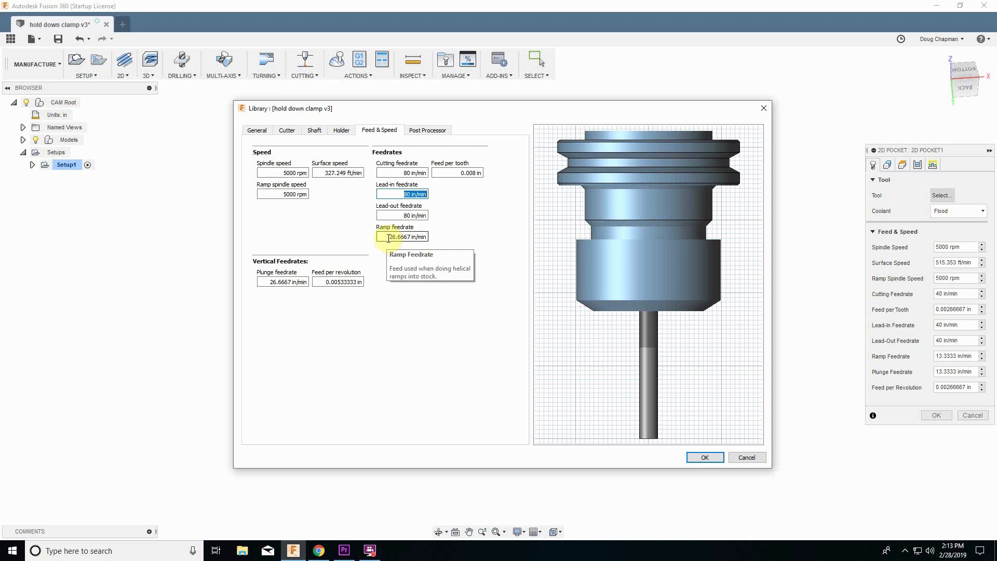
left_click_drag(387, 238, 429, 238)
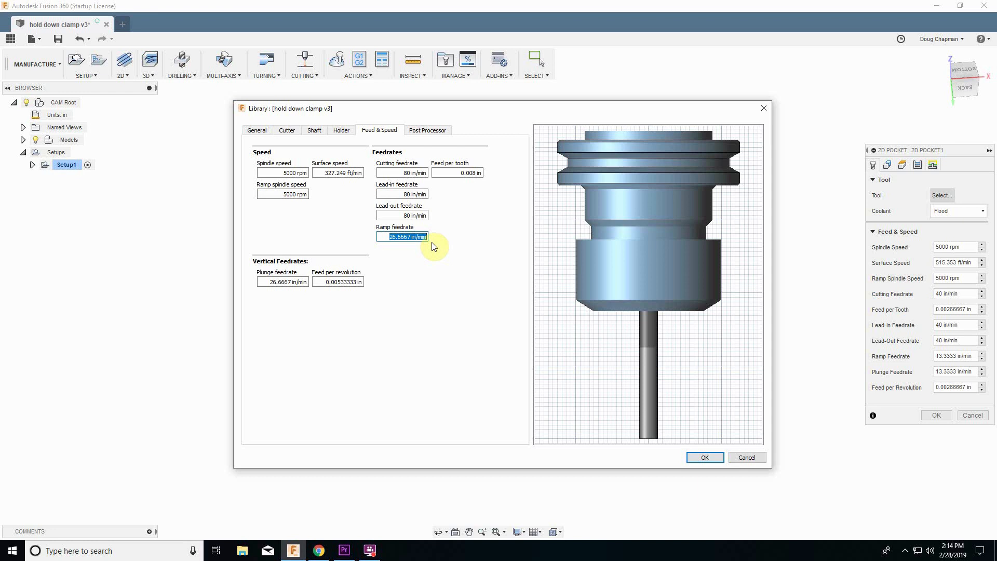
type("60")
left_click(695, 457)
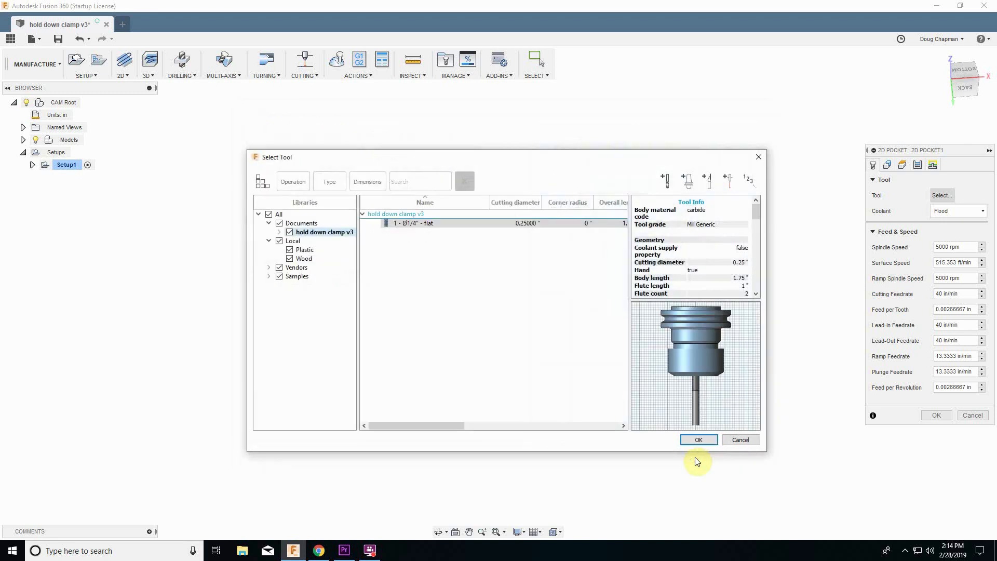
Assign the Ø1/4" flat tool to the pocket and select the rounded end face as the pocket geometry.
left_click(406, 223)
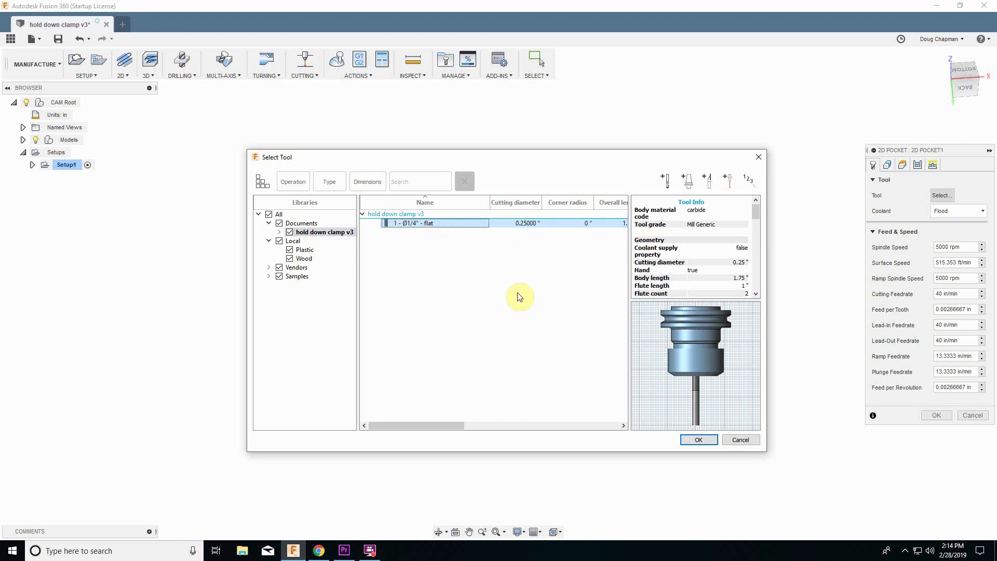
left_click(697, 441)
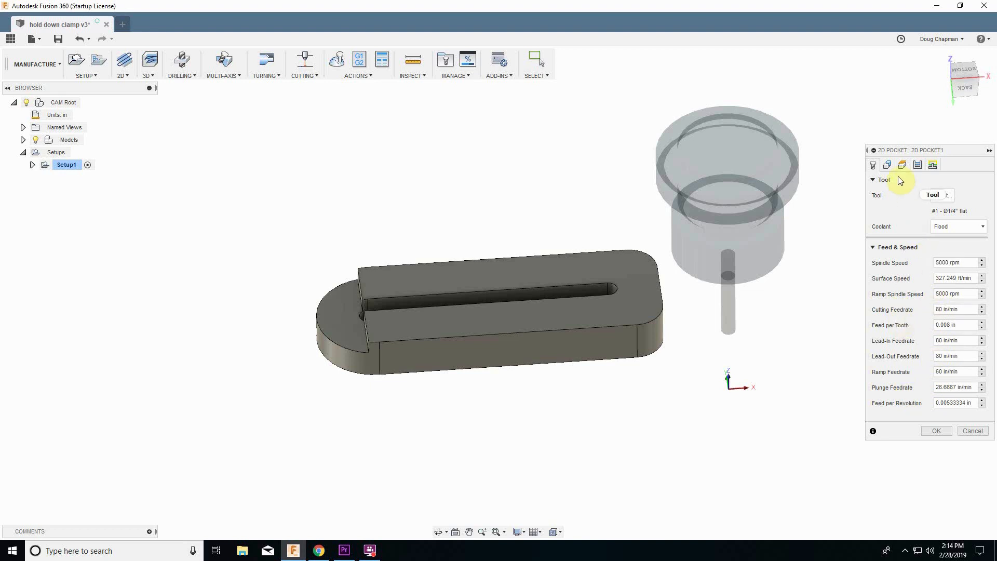
left_click(888, 165)
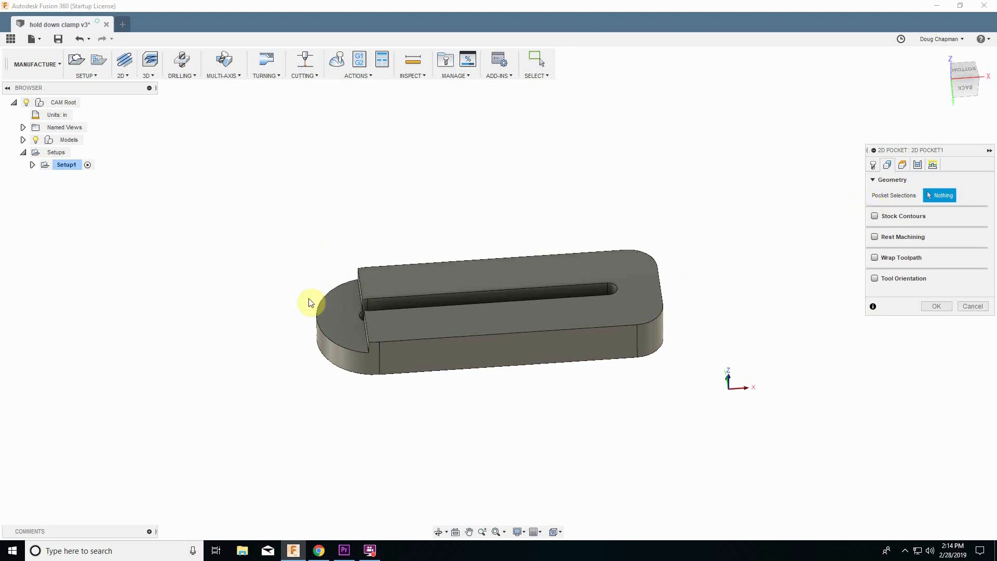
left_click(341, 316)
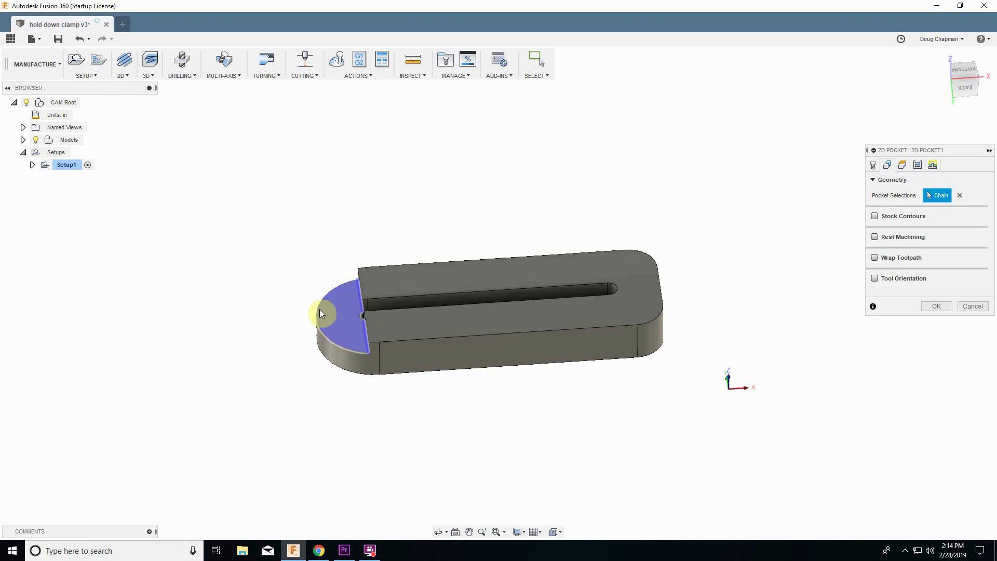
Set the pocket's retract height to measure from the Feed height.
left_click(903, 166)
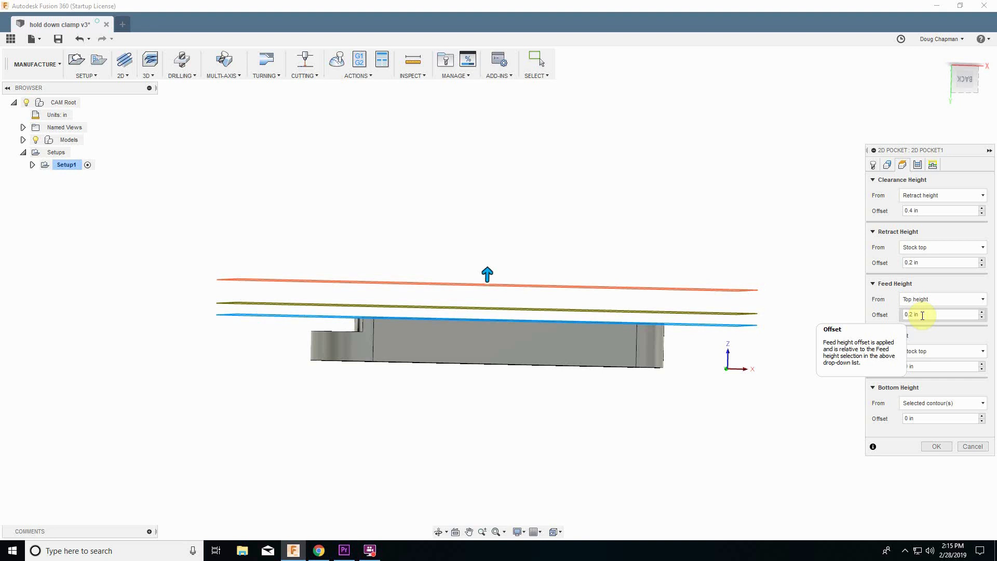
left_click(919, 249)
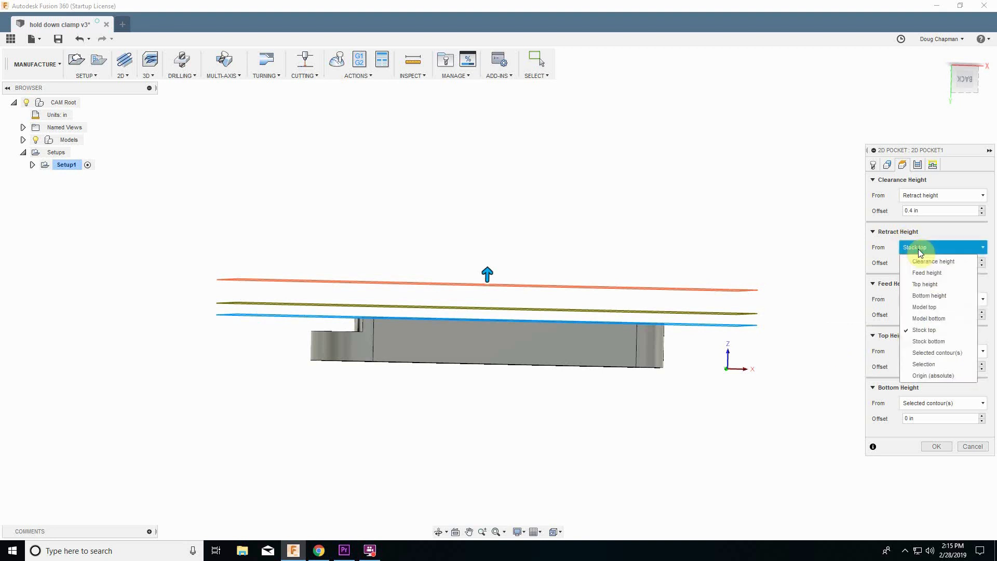
left_click(925, 273)
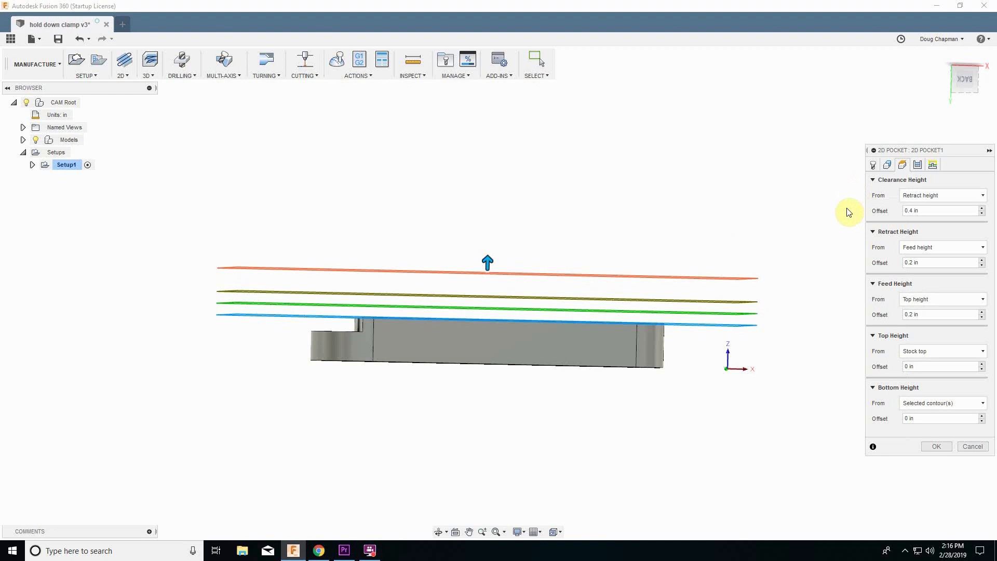
Turn off Stock to Leave in the pocket's passes settings, with Multiple Depths unchecked.
left_click(917, 165)
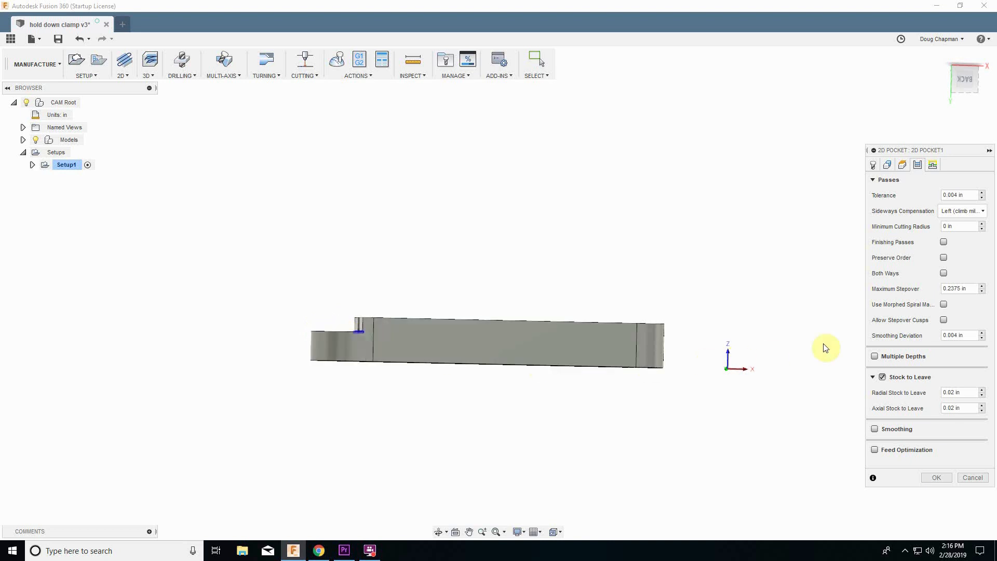
left_click(875, 357)
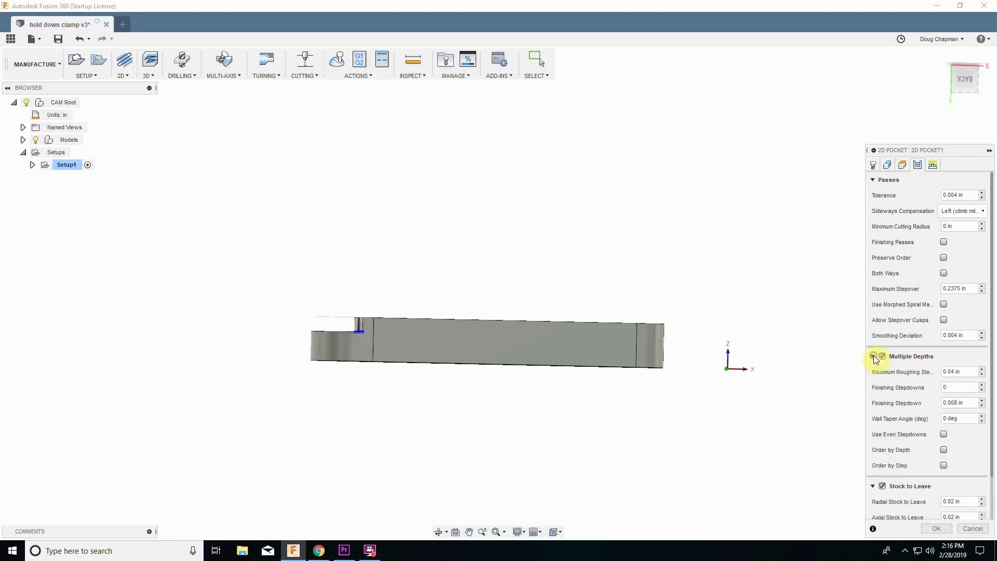
left_click(874, 357)
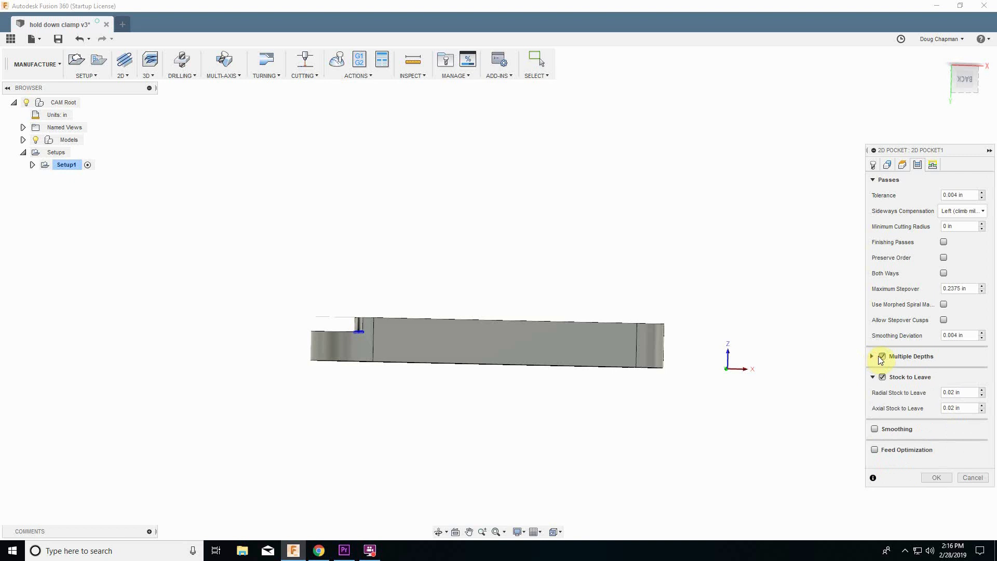
left_click(883, 357)
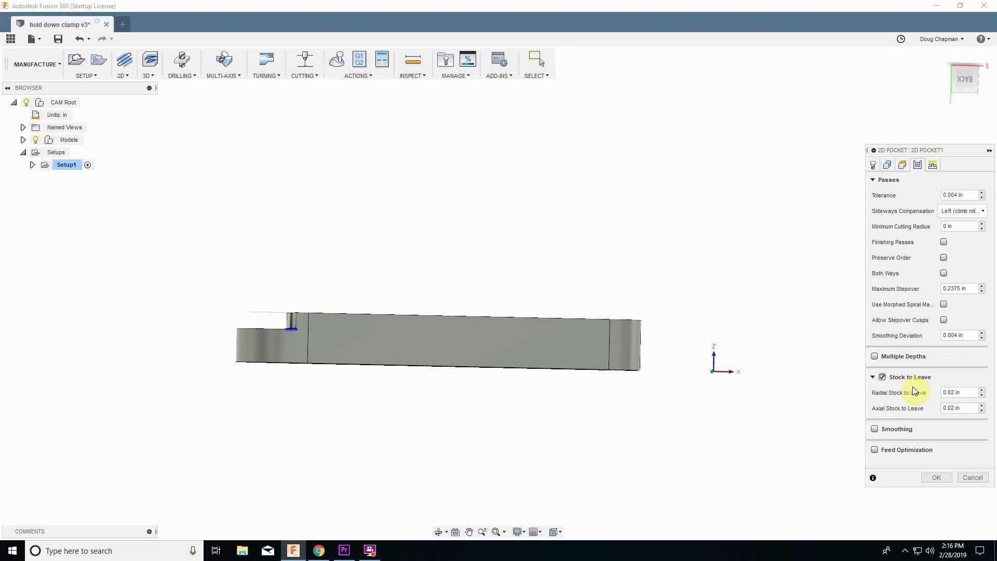
mouse_move(907, 383)
left_click(881, 378)
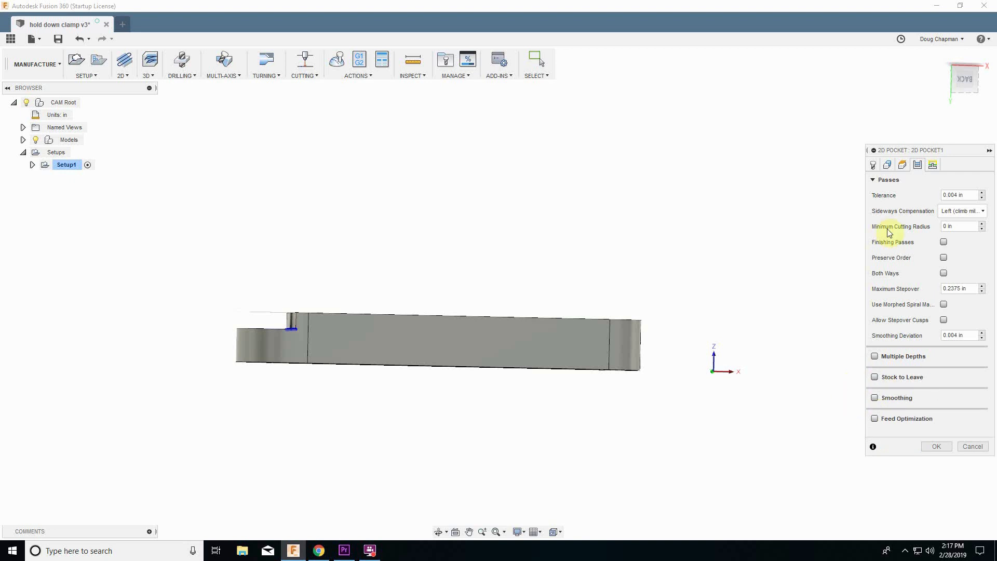
Set the helix ramping angle to 10 deg and confirm the 2D Pocket operation.
left_click(933, 166)
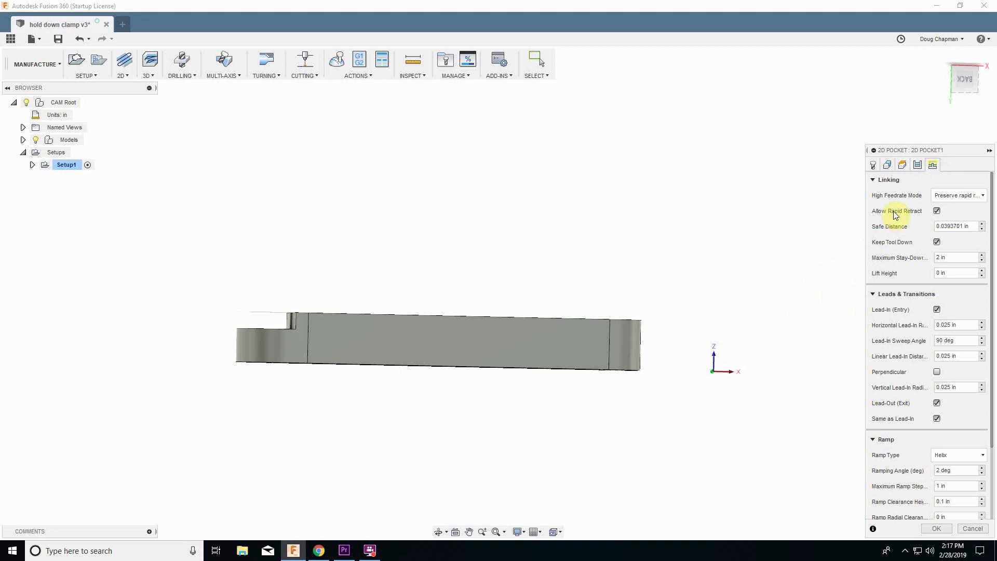
scroll(895, 220, "down", 2)
scroll(888, 247, "down", 1)
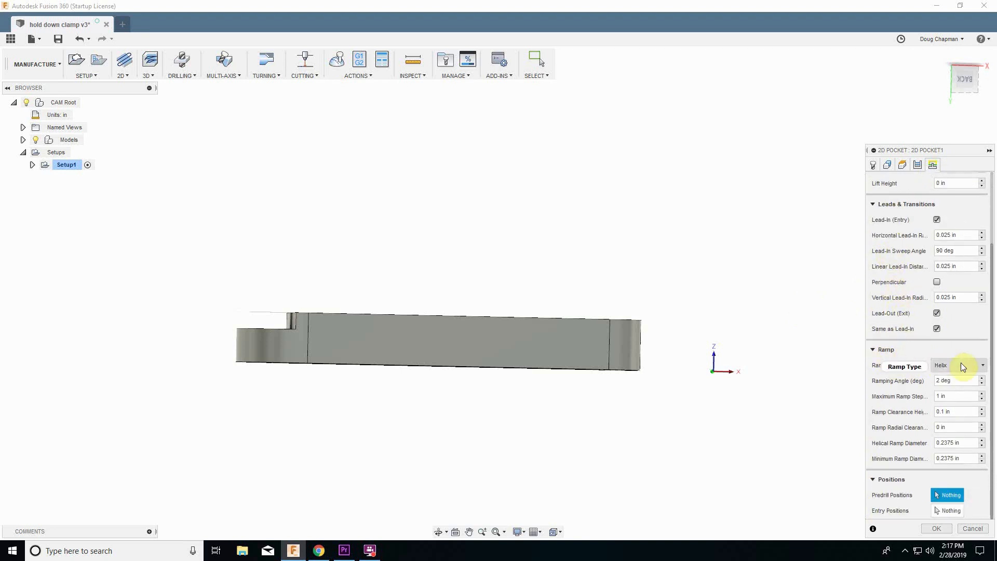
left_click(960, 383)
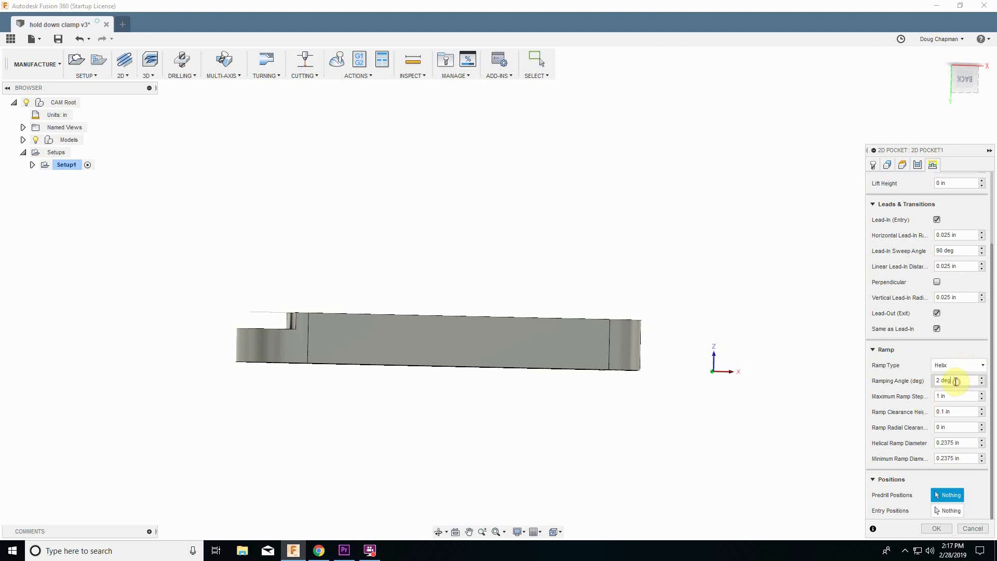
double_click(954, 382)
type("10")
left_click(943, 528)
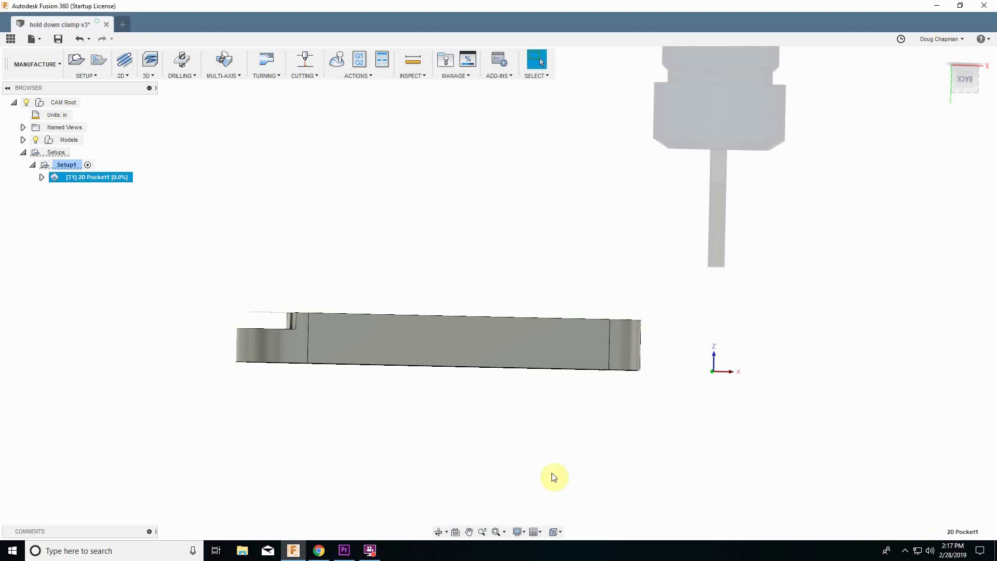
Rename the setup as bottom.
middle_click_drag(350, 446, 397, 472, "shift")
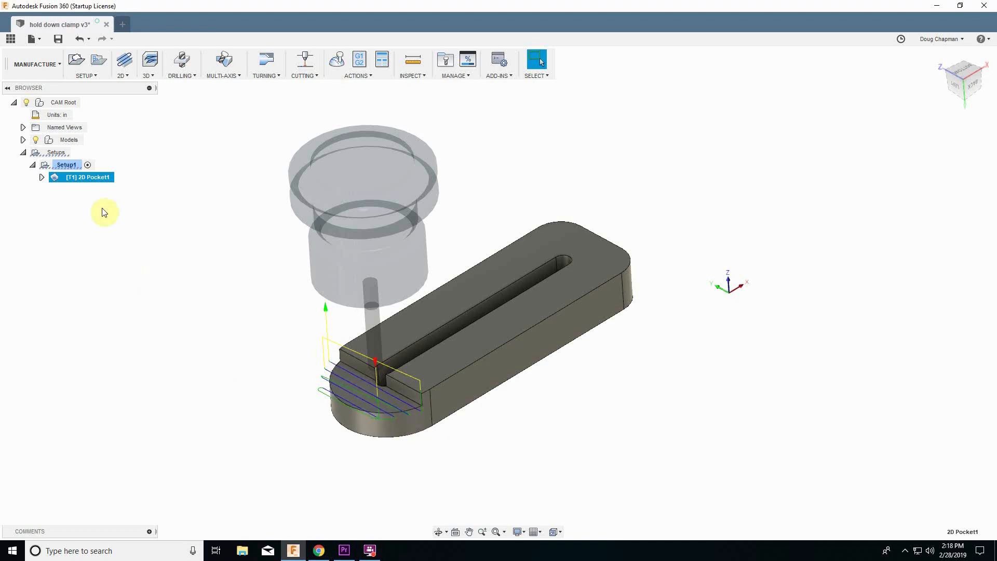
right_click(68, 168)
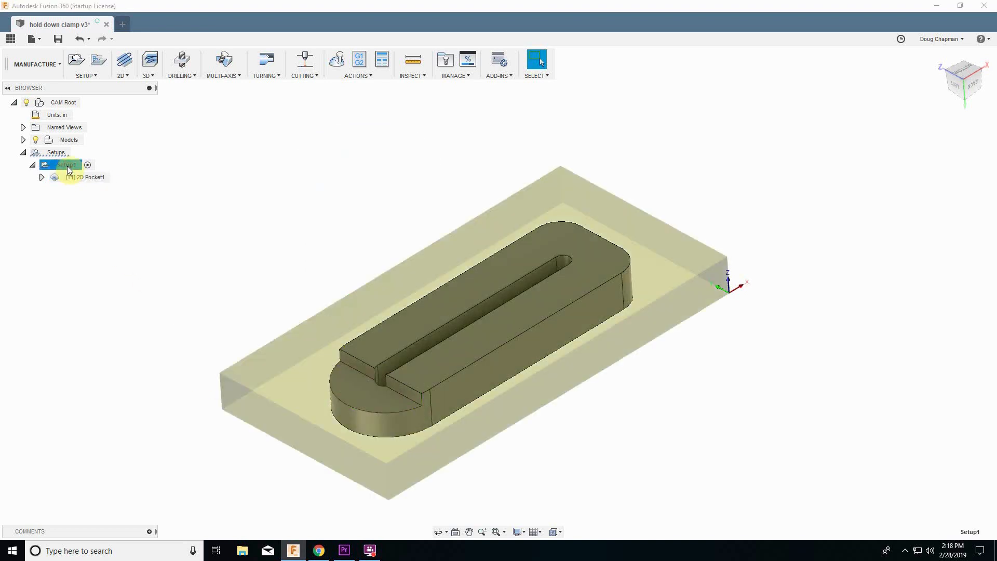
left_click(68, 166)
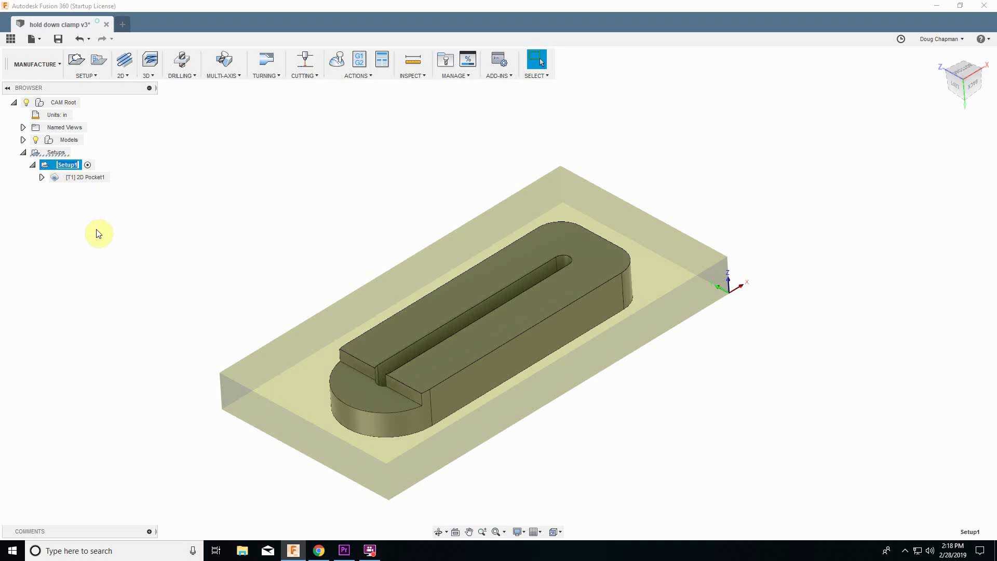
type("bottom")
key("Return")
left_click(98, 232)
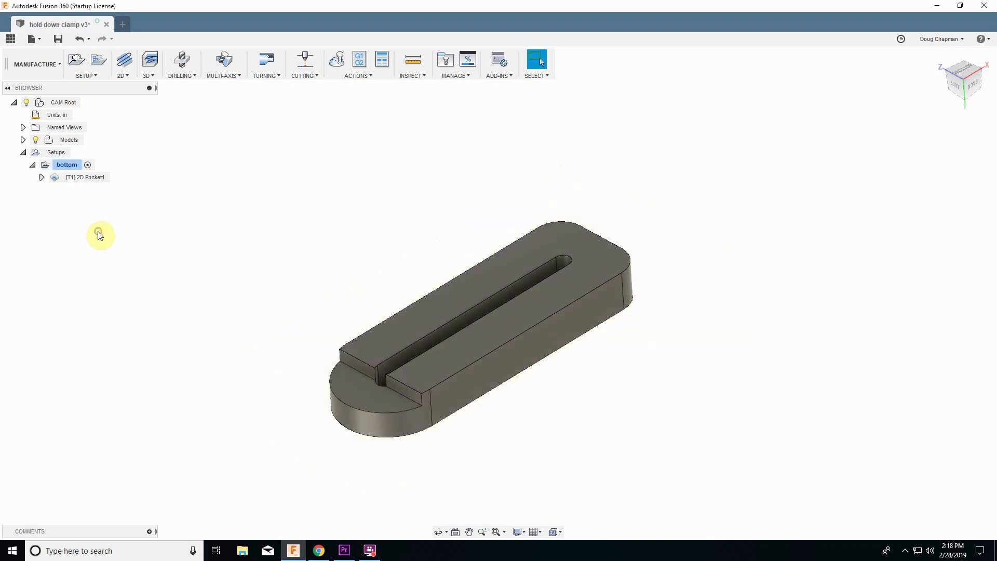
Inspect the existing 2D Pocket toolpath and the bottom setup's stock on the model.
middle_click_drag(126, 265, 131, 267, "shift")
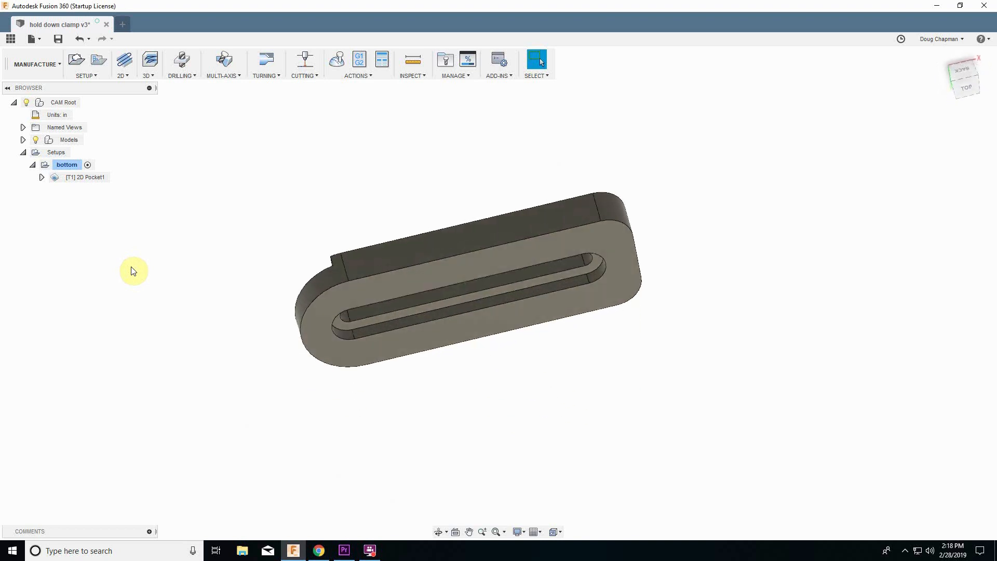
left_click(78, 178)
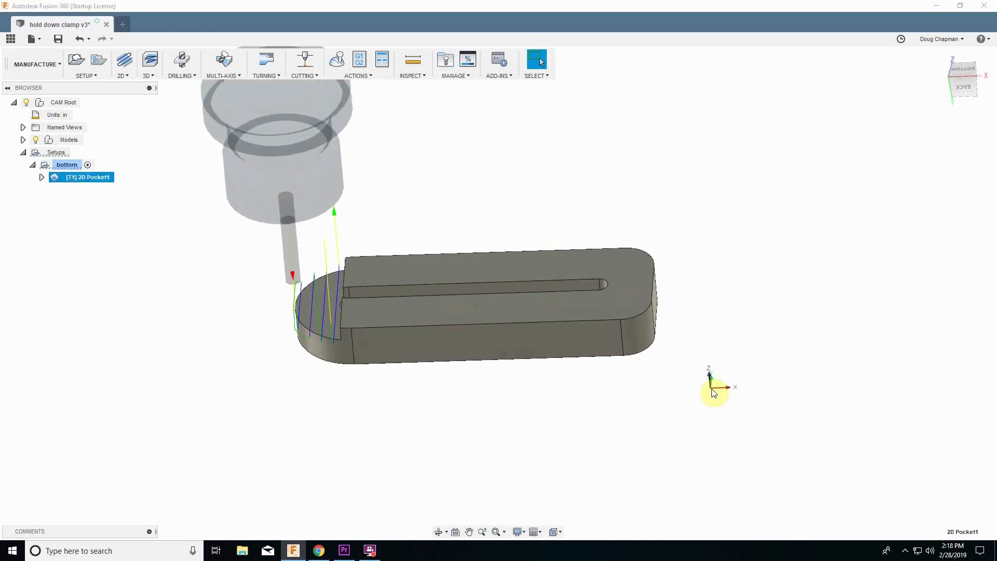
left_click(64, 165)
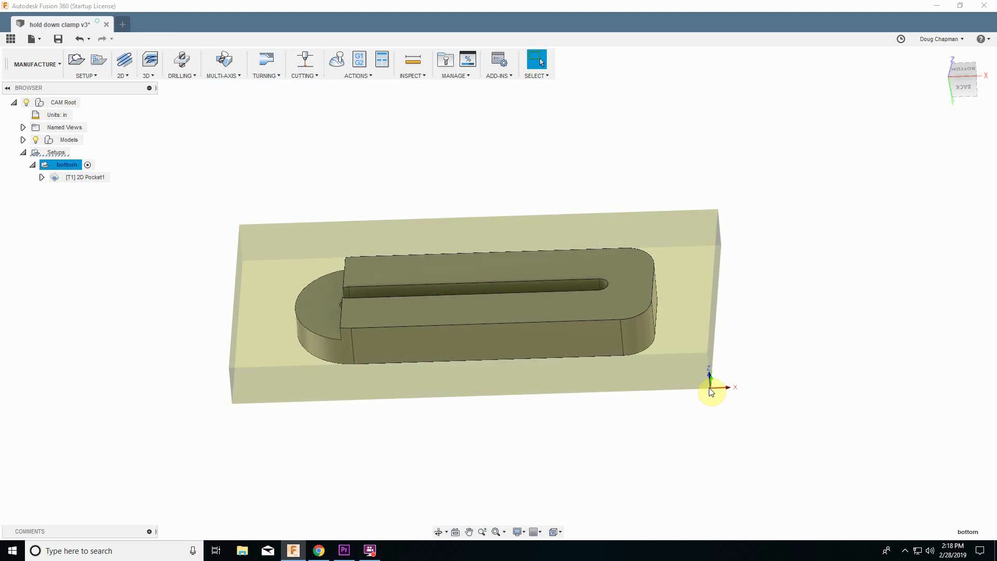
left_click(92, 241)
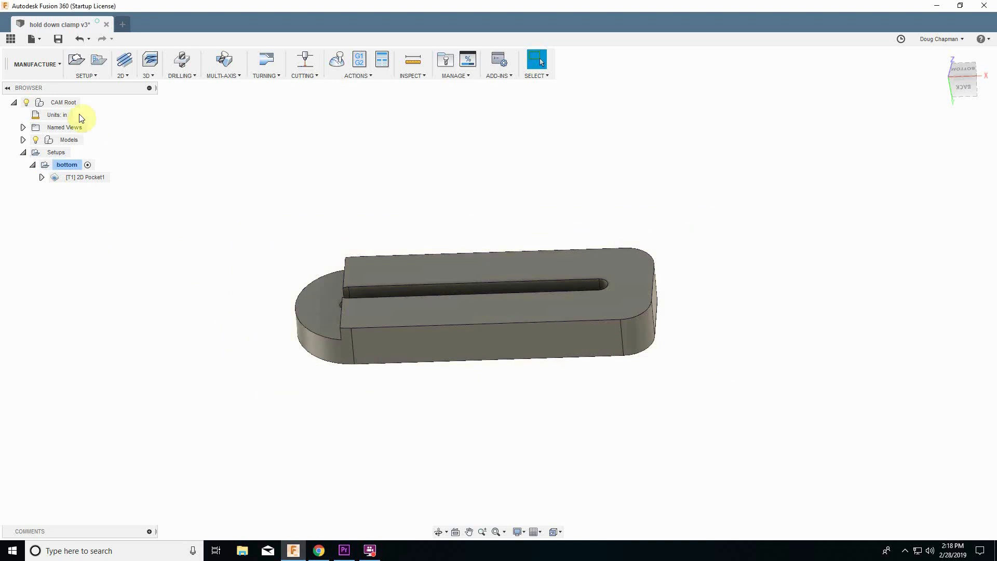
Create a new milling setup and pick the stock box point at the model's lower front corner.
left_click(95, 76)
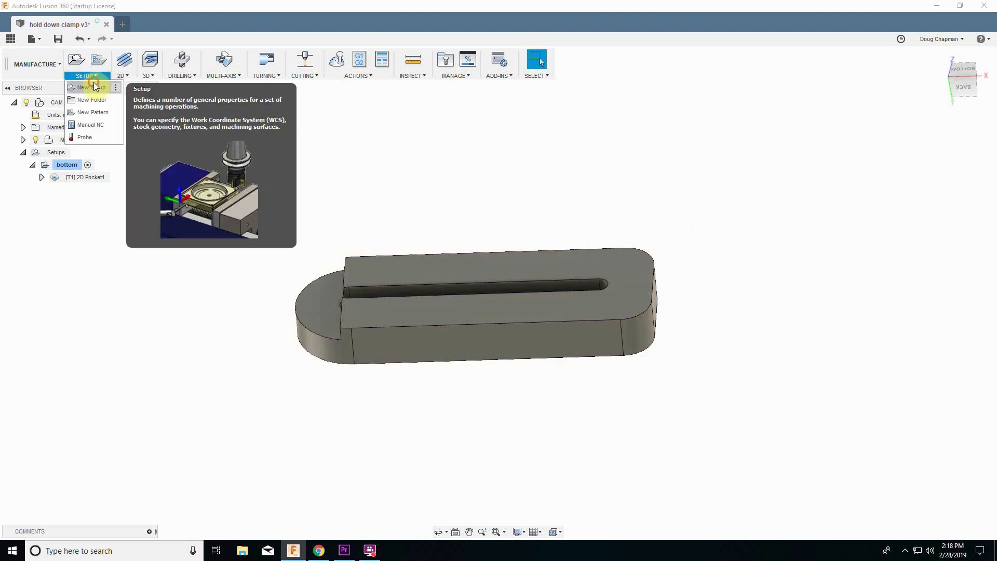
left_click(91, 88)
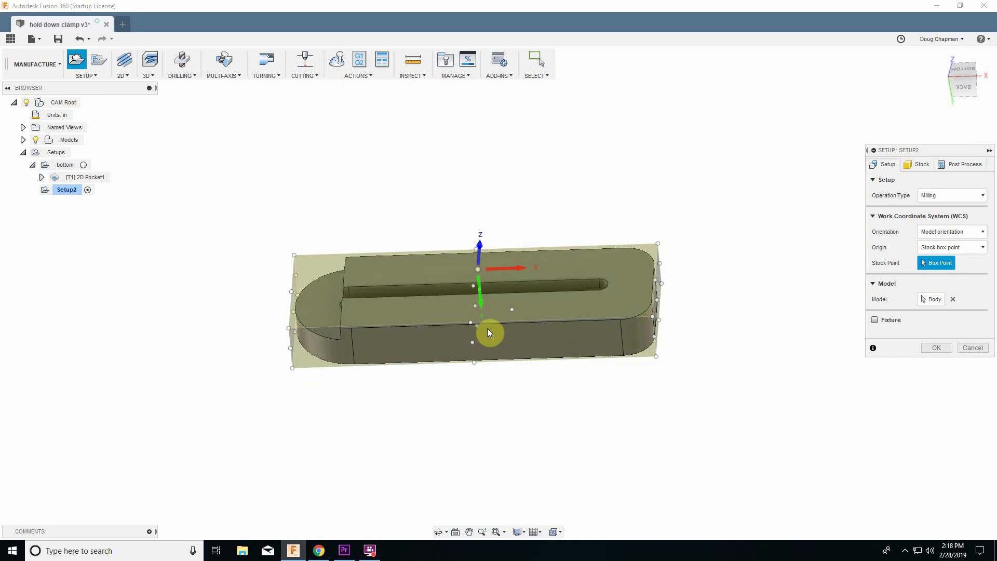
middle_click_drag(483, 281, 465, 330, "shift")
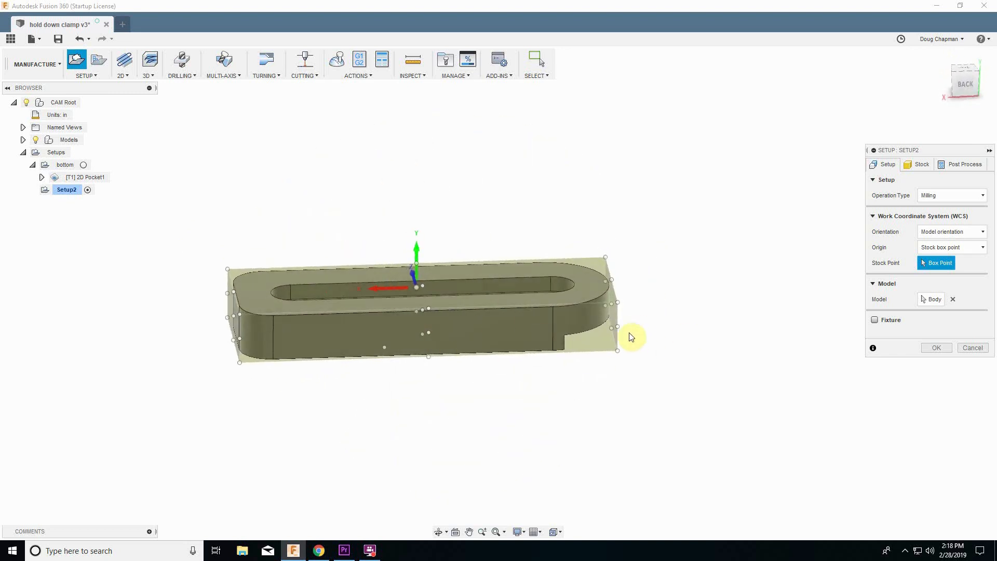
middle_click_drag(240, 312, 233, 310, "shift")
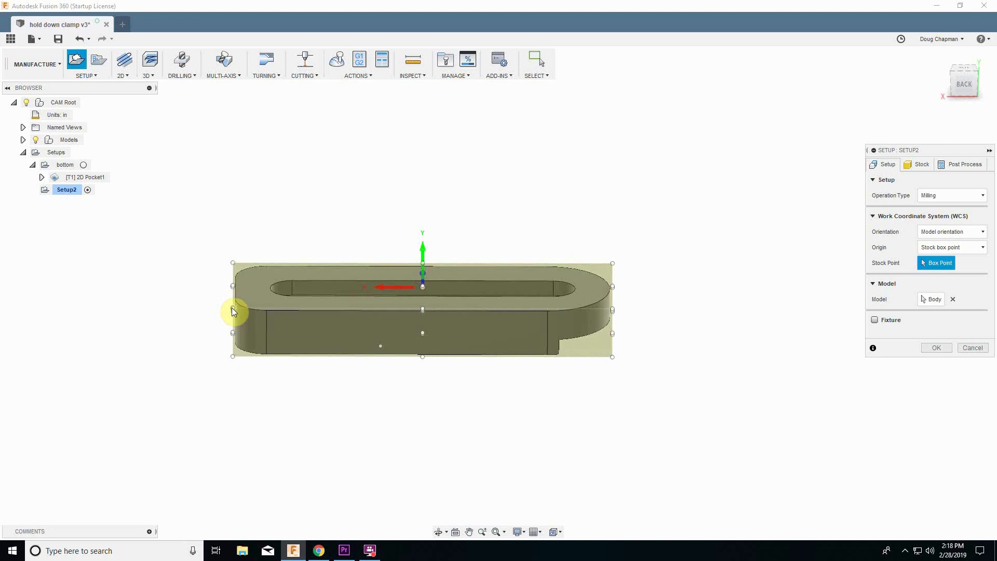
left_click(233, 356)
middle_click_drag(232, 442, 280, 454, "shift")
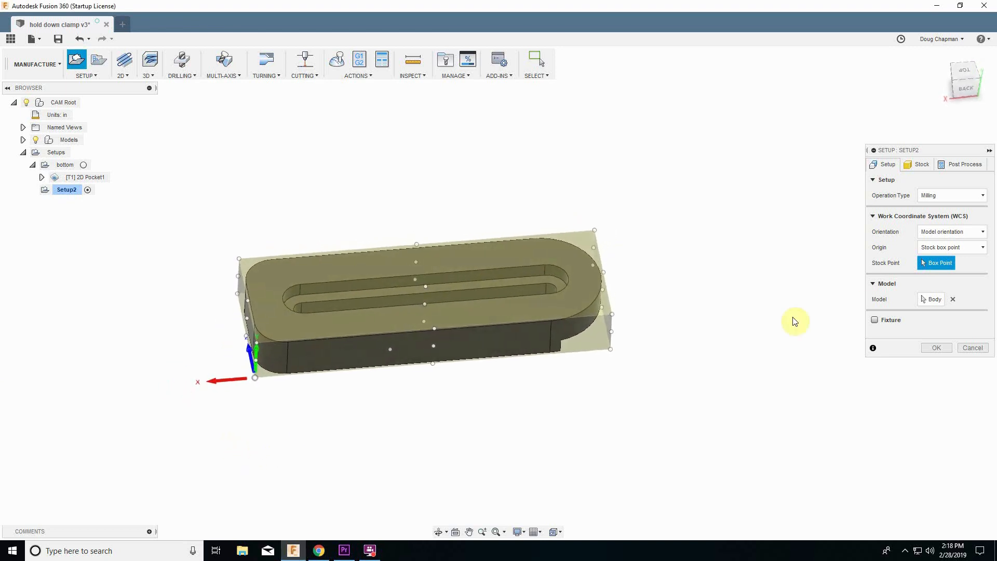
Set the setup orientation to Select X & Y axes and pick the long edge for X and the short edge for Y.
left_click(932, 234)
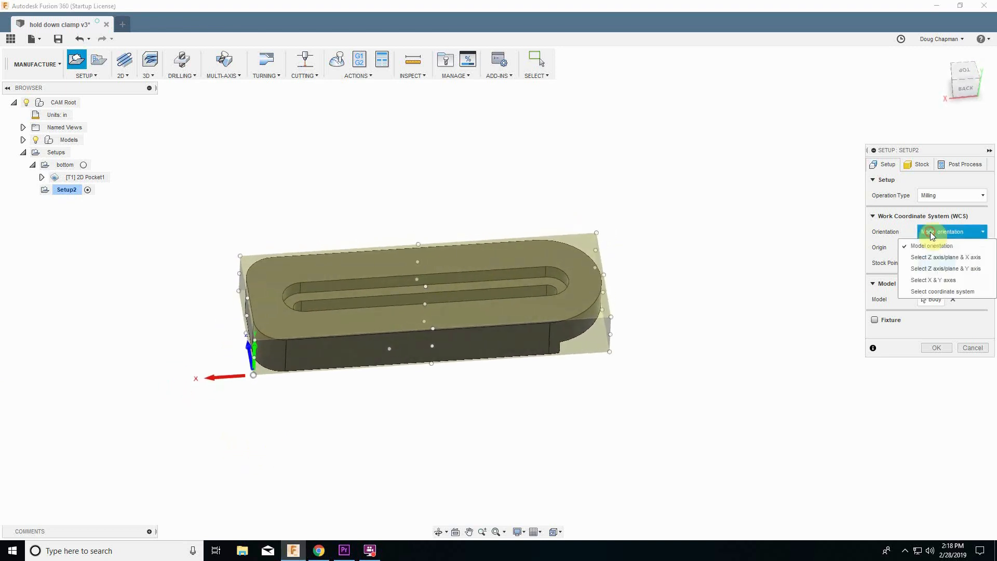
left_click(935, 271)
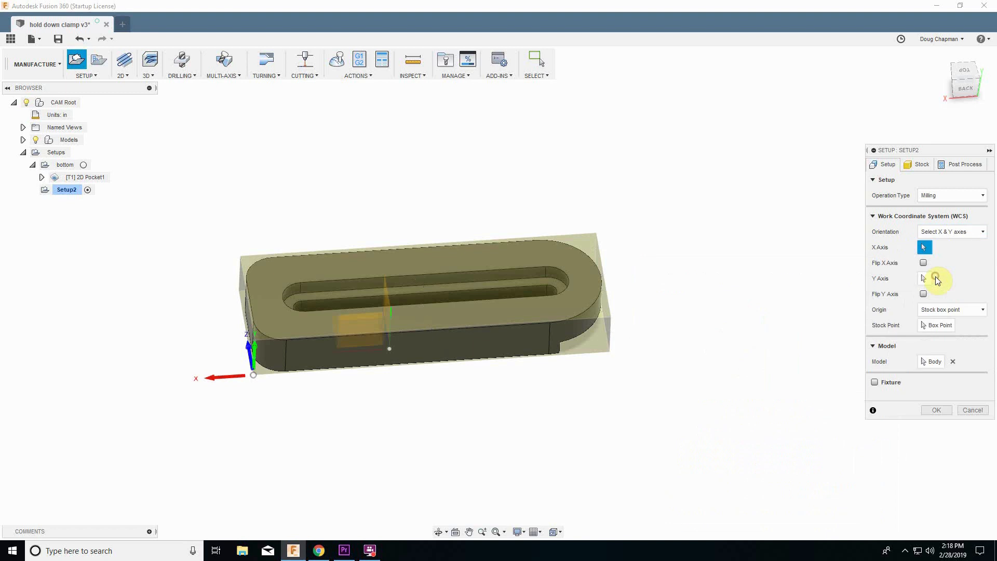
left_click(420, 330)
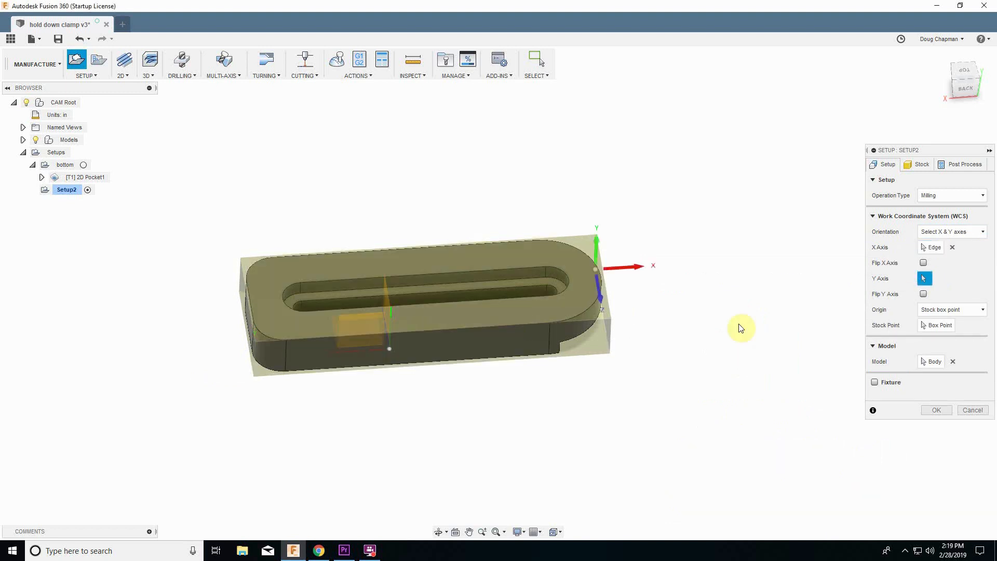
left_click(248, 300)
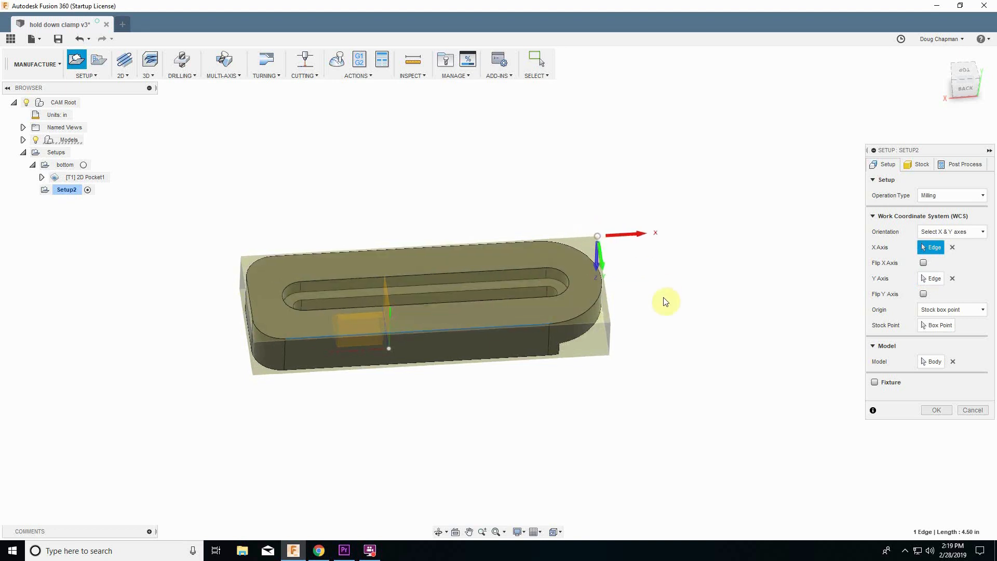
Set the stock point to the lower-left corner of the stock box and flip the Y axis.
left_click(938, 328)
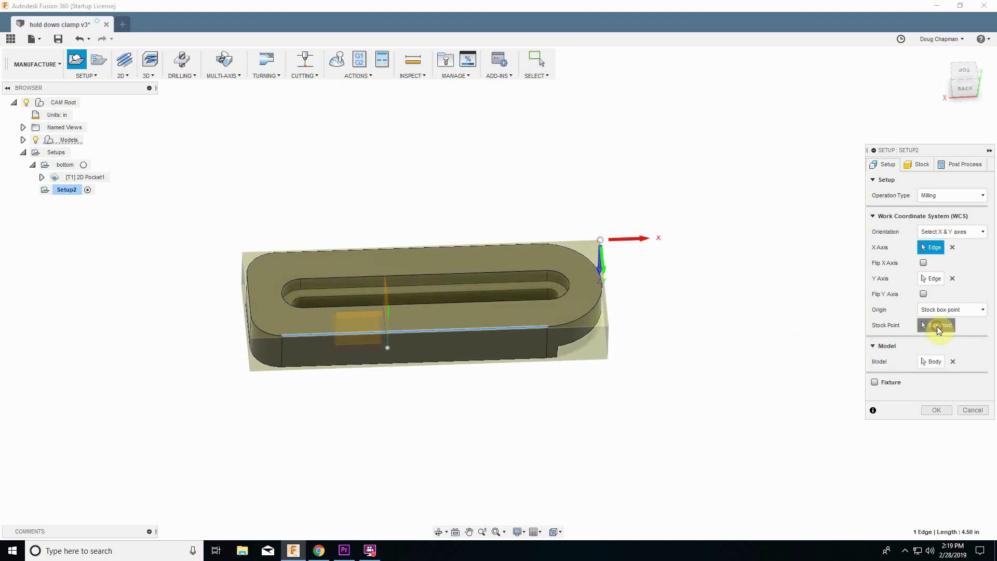
left_click(250, 372)
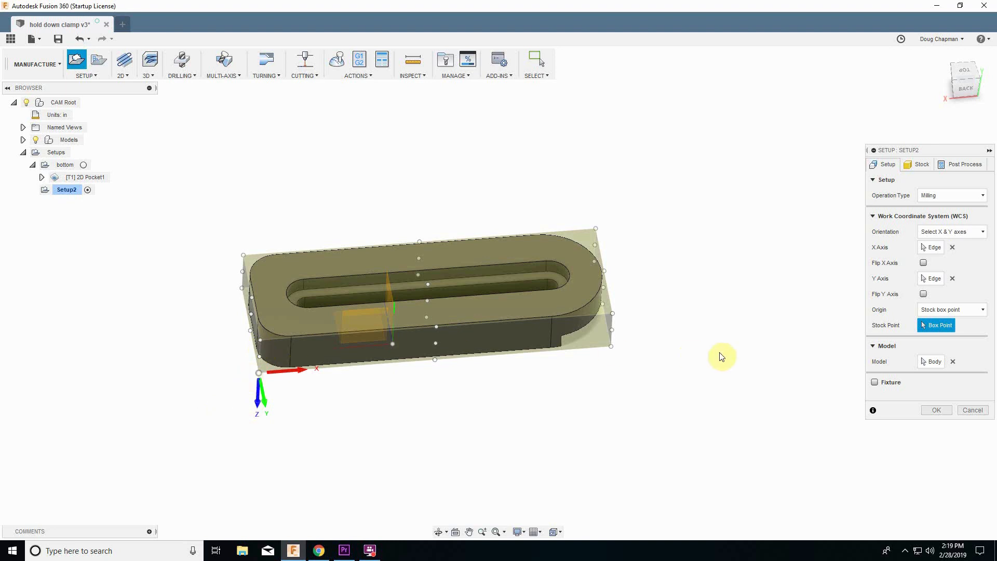
left_click(923, 295)
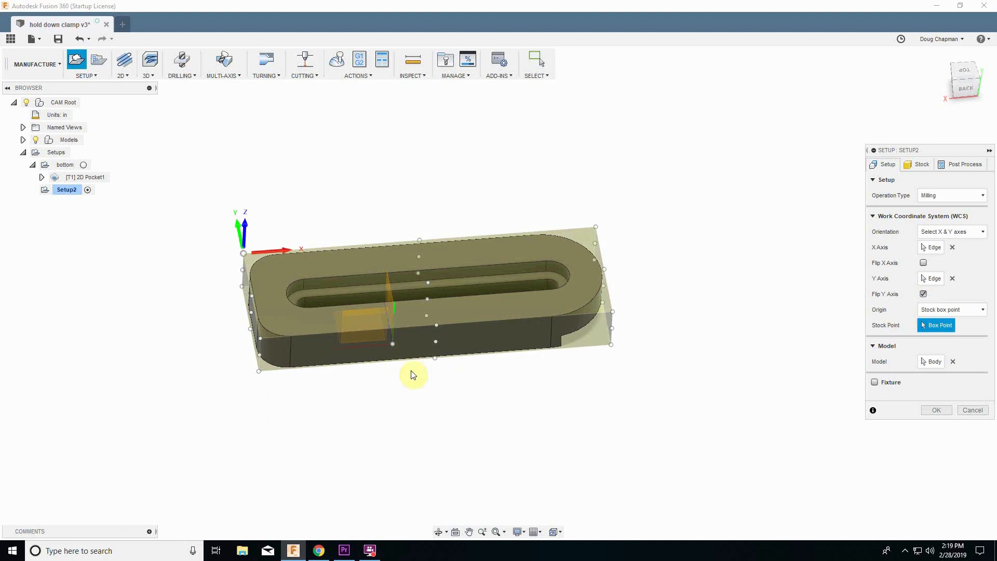
left_click(258, 372)
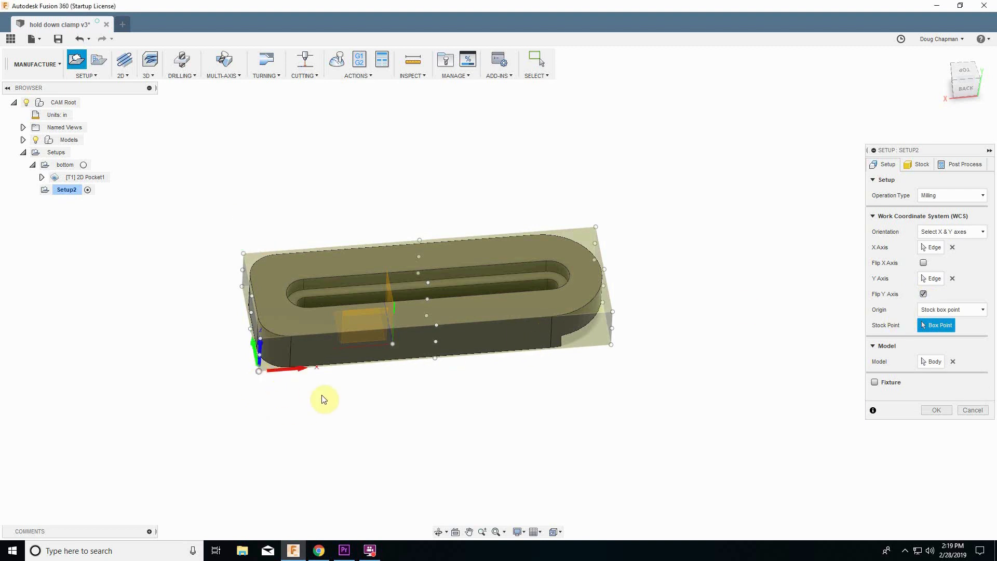
middle_click_drag(270, 388, 262, 369, "shift")
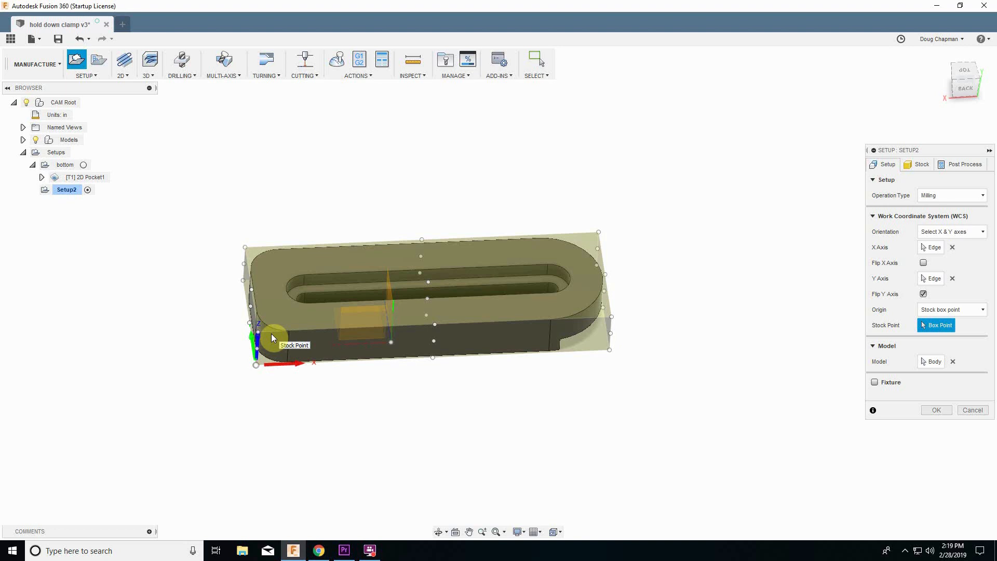
Set the stock side offset to 1 in and the top offset to 0, then confirm the setup.
left_click(927, 164)
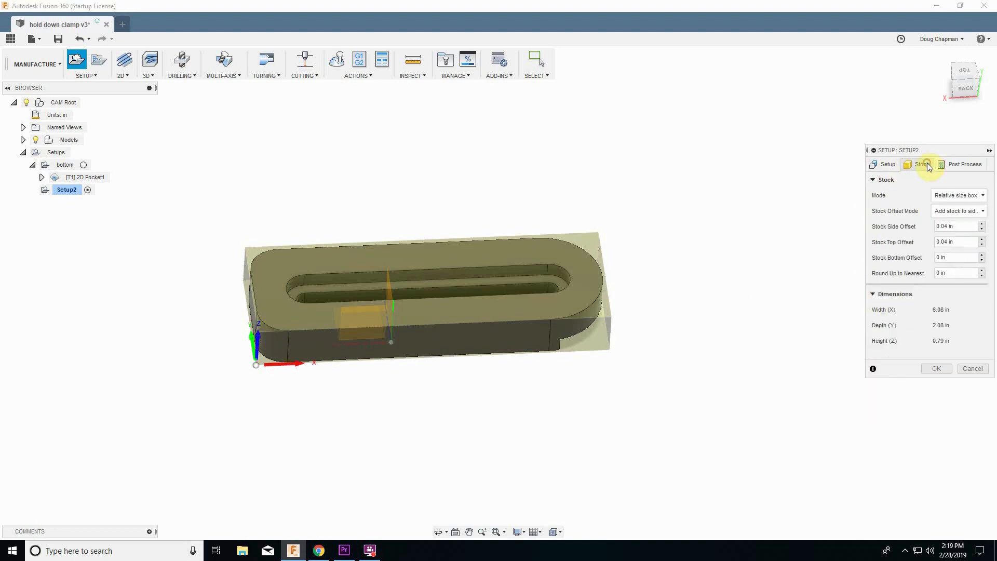
double_click(950, 225)
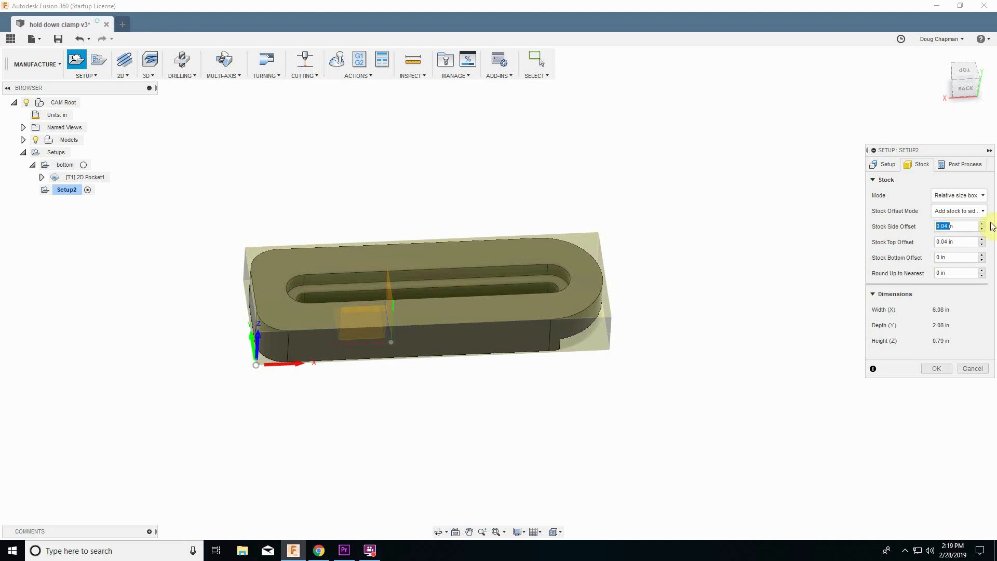
double_click(958, 224)
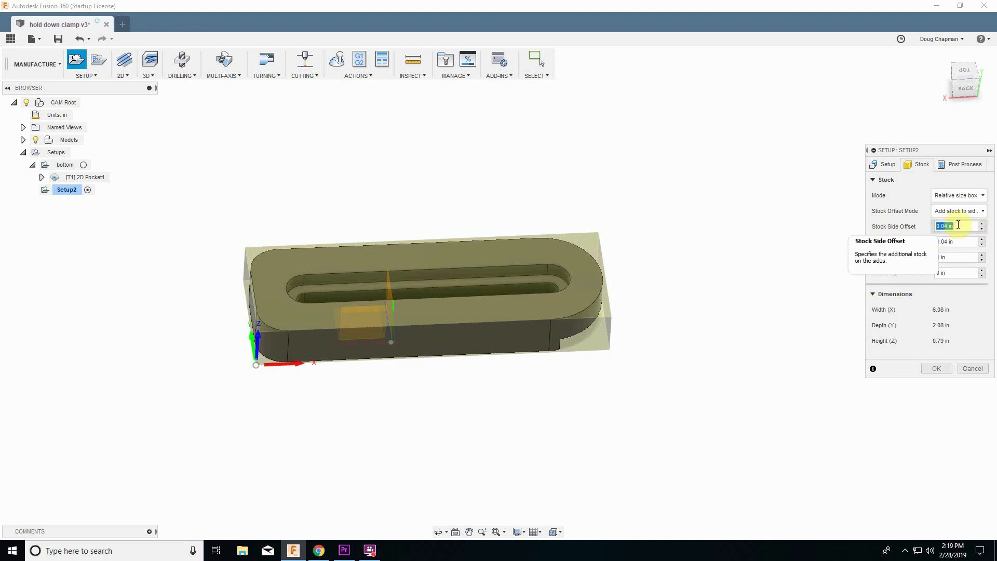
type("1")
key("Tab")
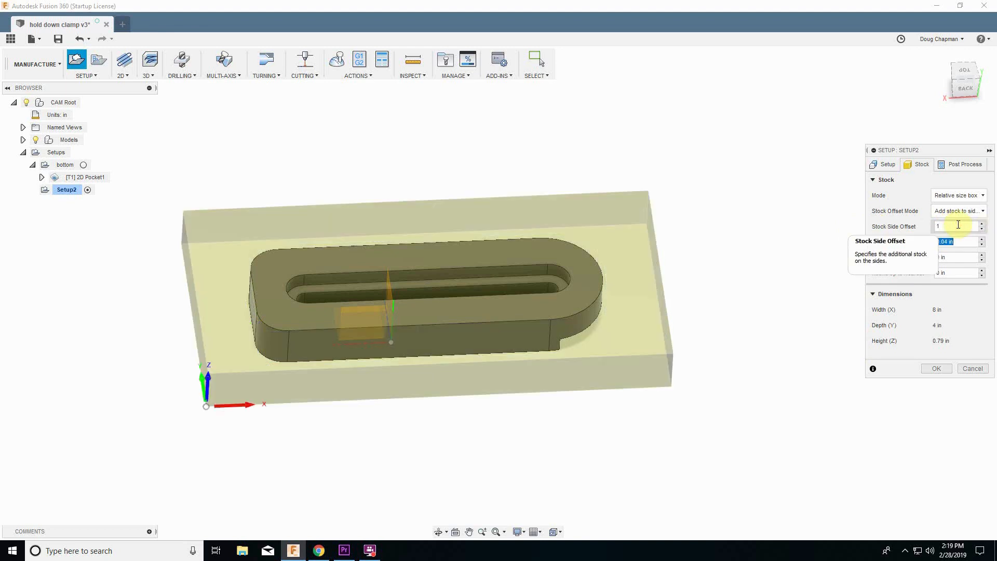
type("0")
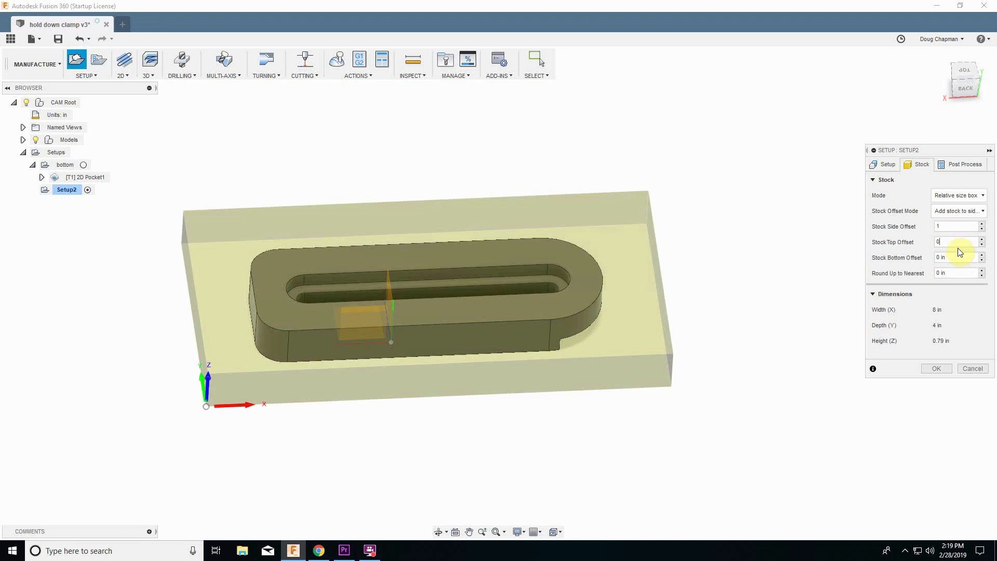
key("Tab")
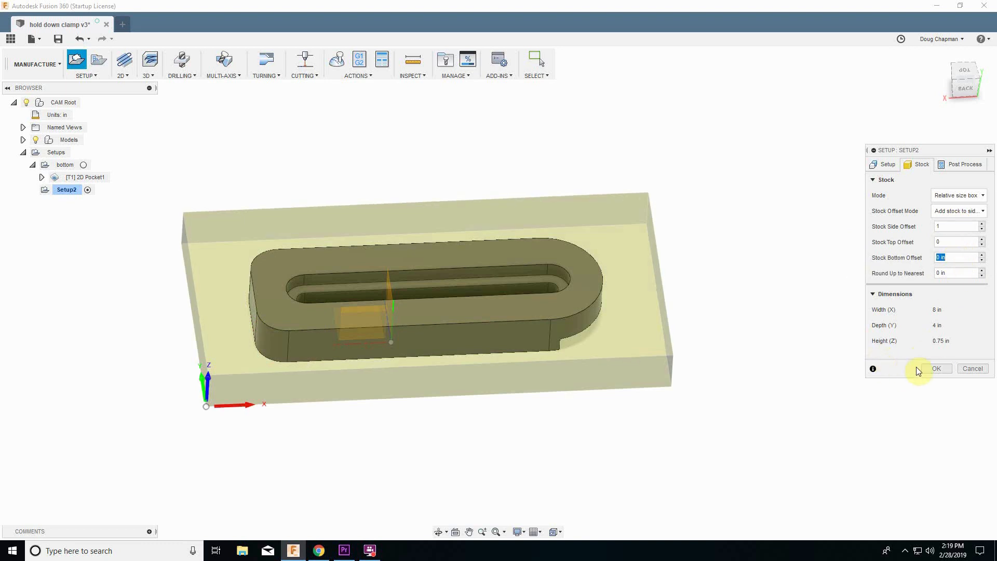
left_click(931, 369)
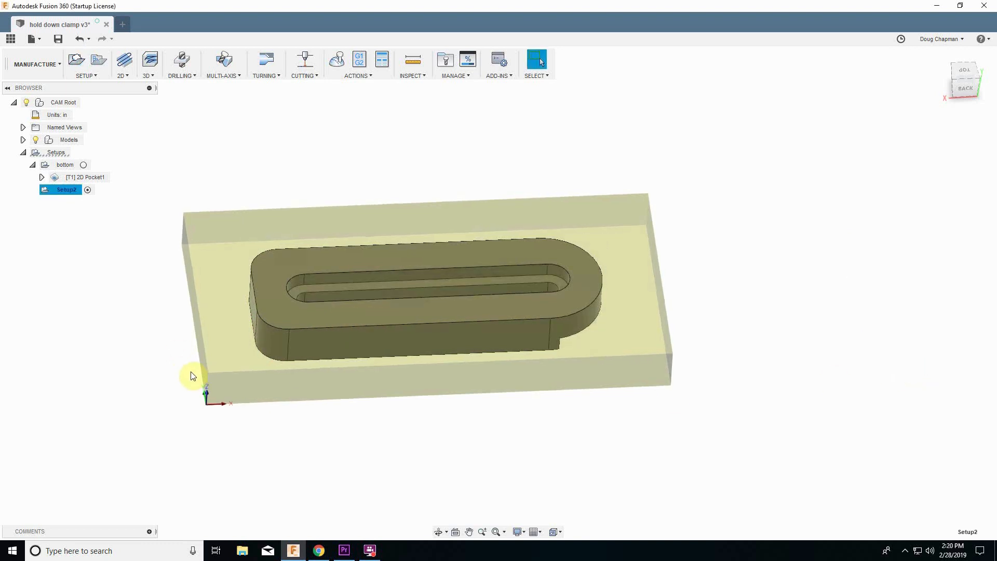
Start a 3D Pocket Clearing in the new setup and set its machining boundary to Selection, picking the slot's top edge chain.
middle_click_drag(193, 375, 223, 369, "shift")
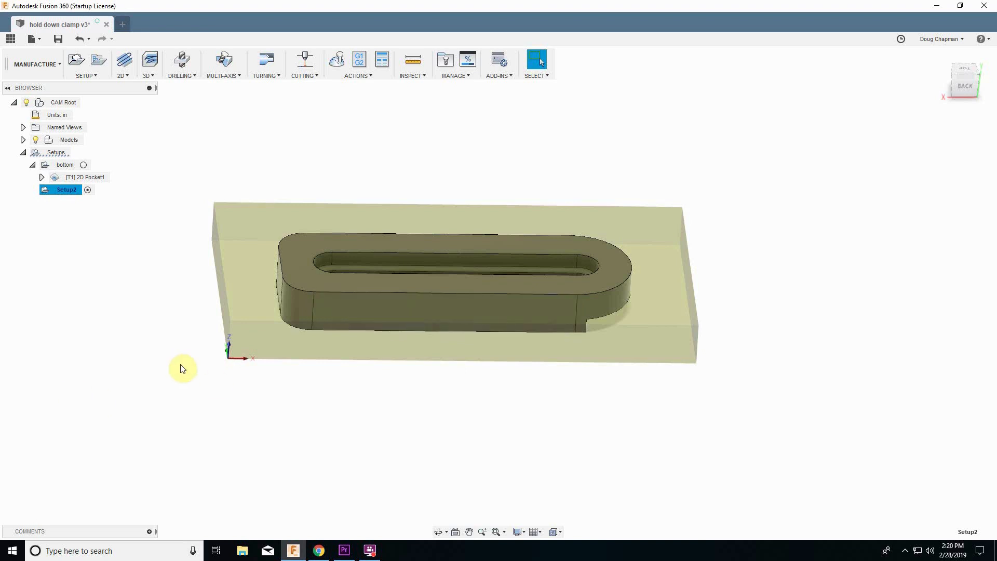
middle_click_drag(148, 314, 174, 306, "shift")
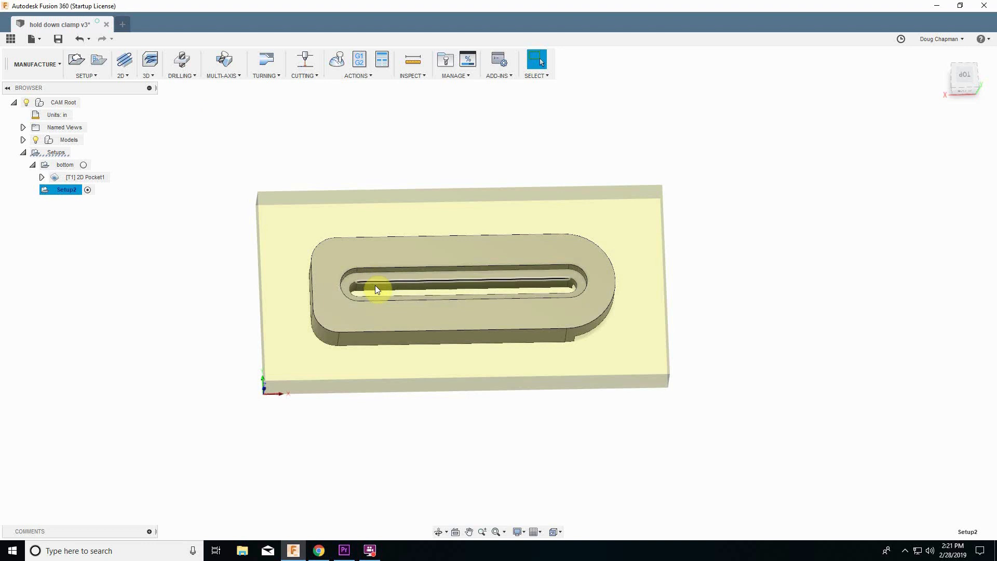
left_click(147, 77)
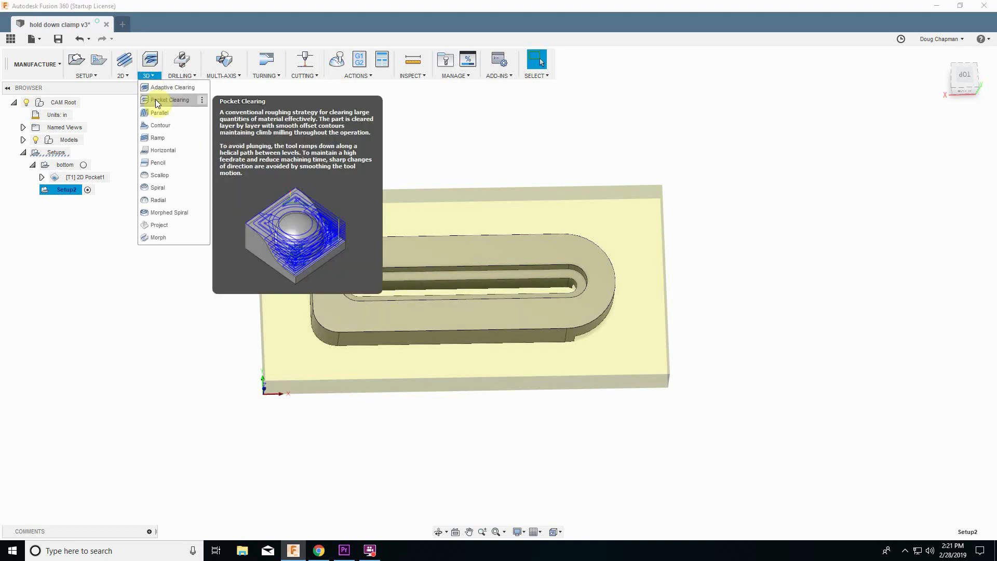
left_click(155, 99)
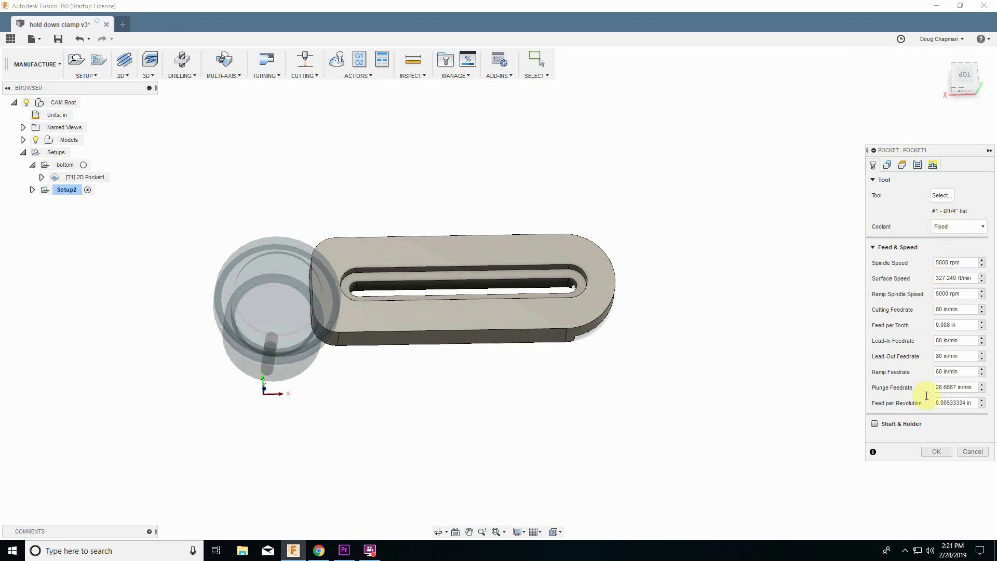
left_click(887, 165)
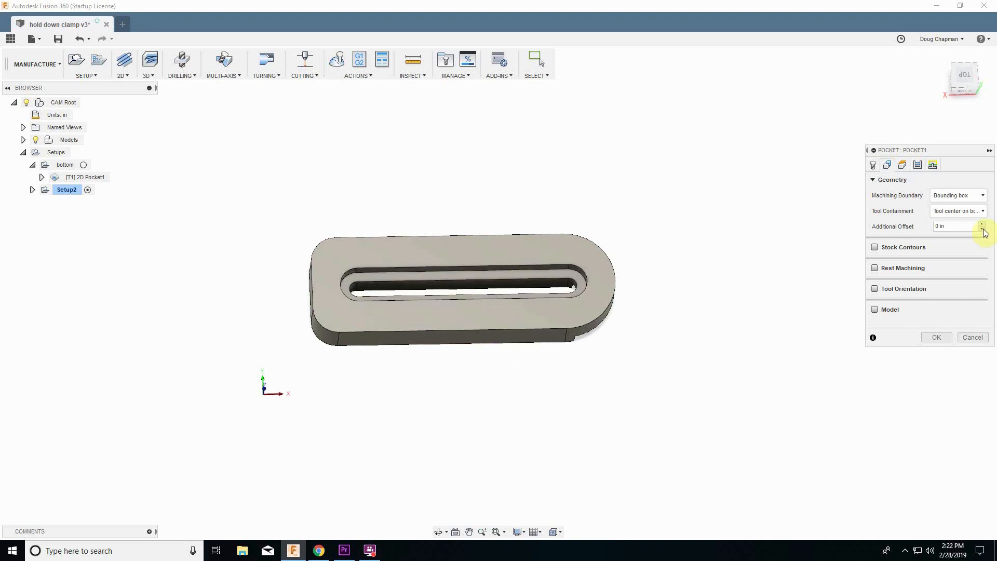
left_click(962, 196)
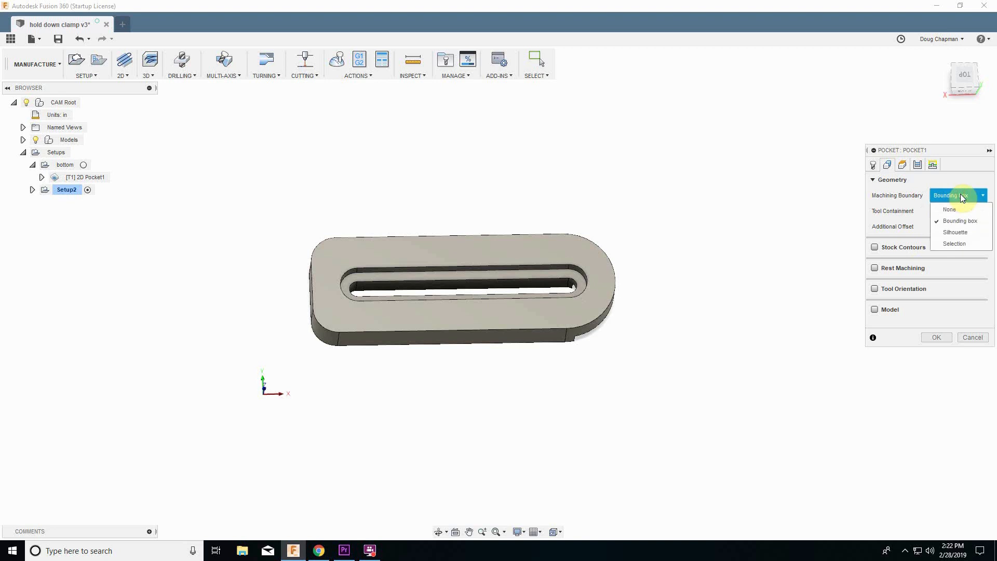
left_click(960, 244)
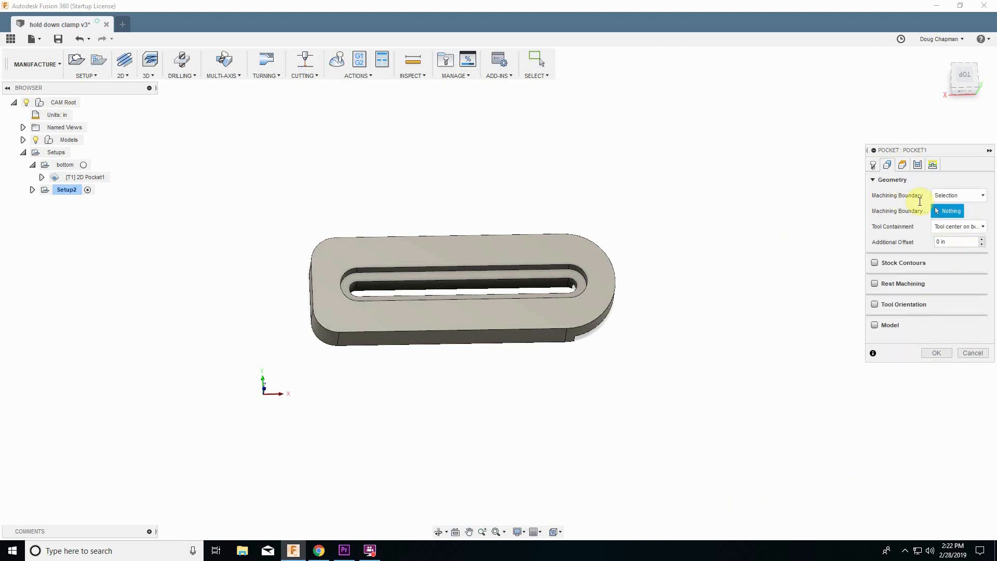
left_click(485, 300)
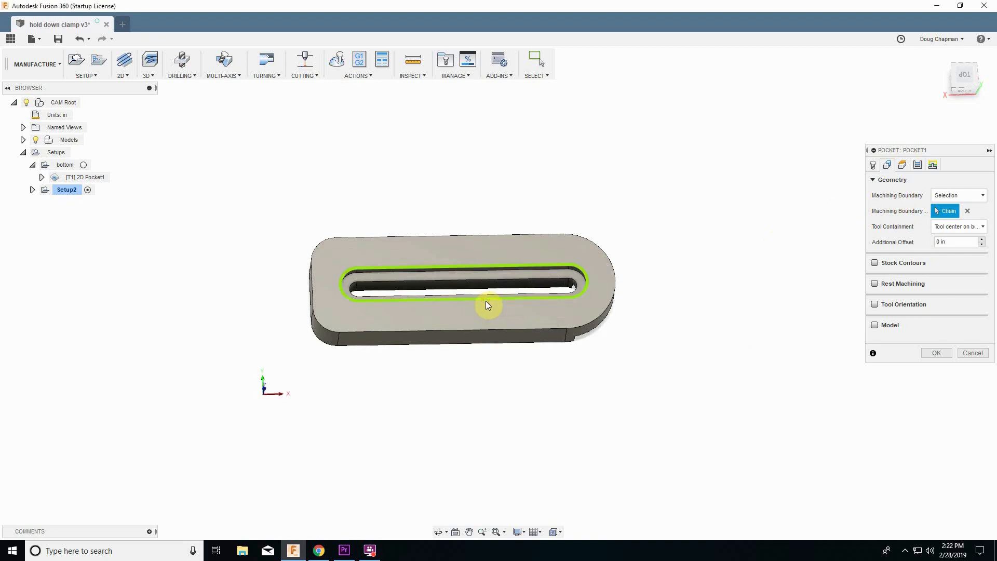
Review the pocket's tool containment options and retract height reference without changing them.
left_click(950, 229)
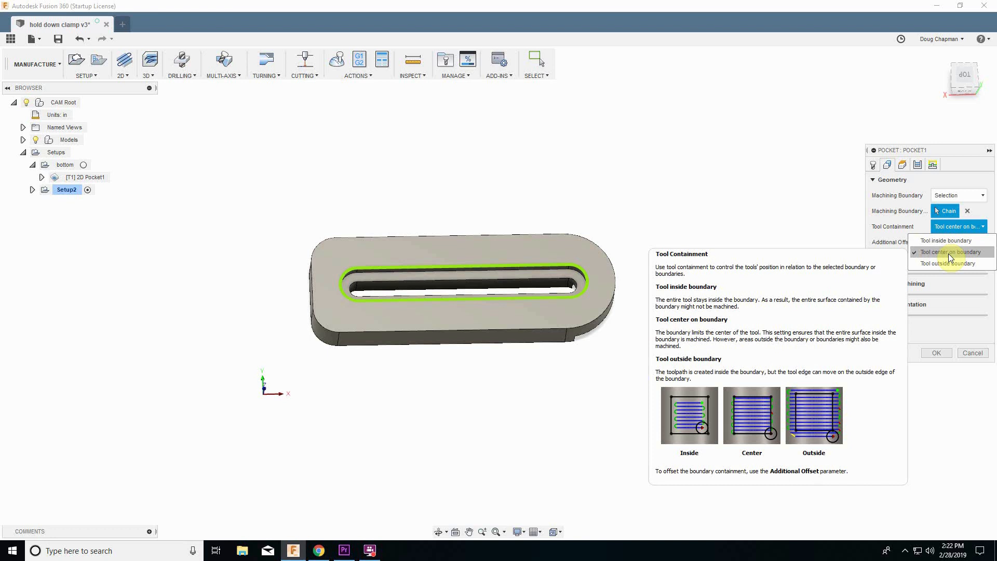
left_click(824, 232)
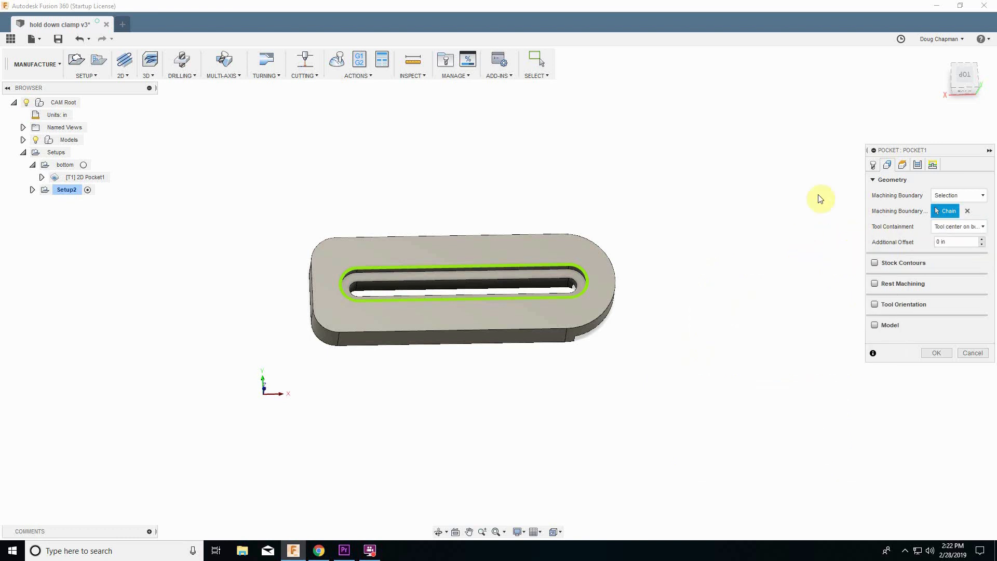
left_click(903, 165)
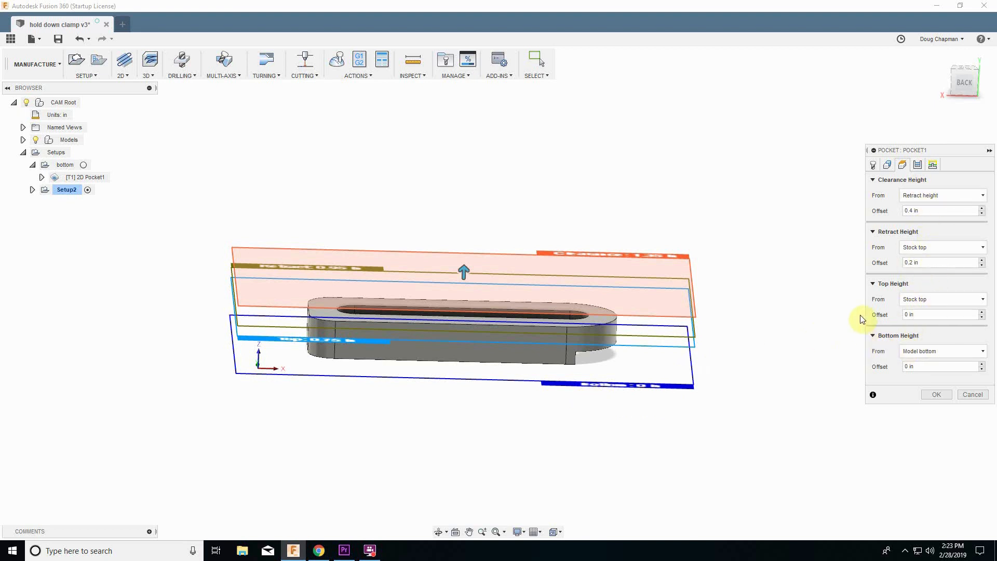
left_click(913, 247)
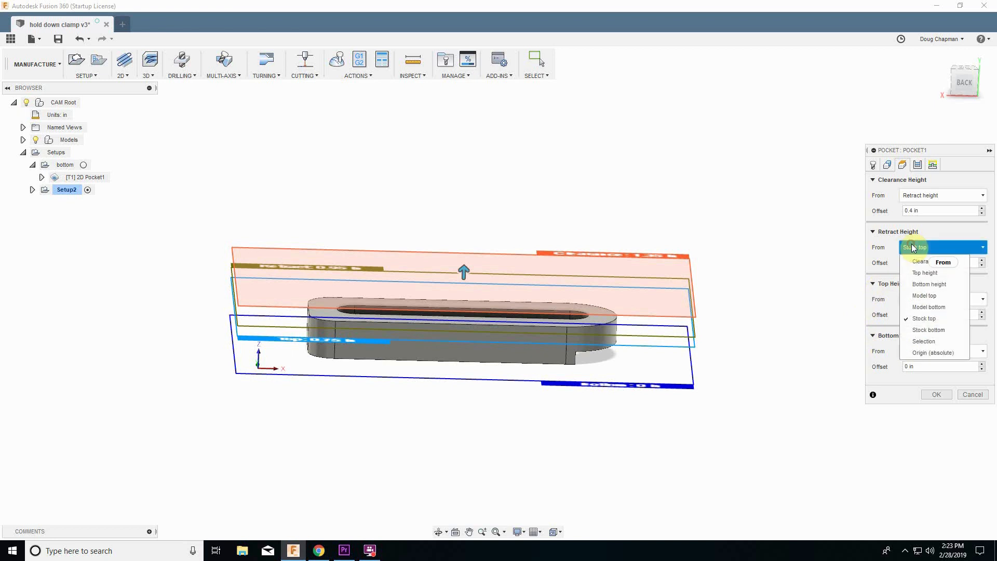
left_click(912, 245)
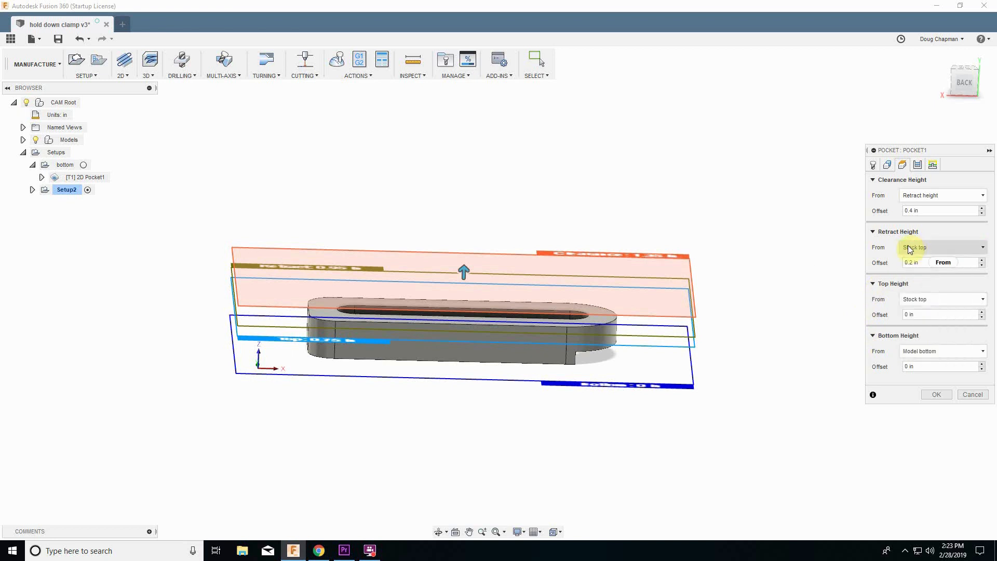
left_click(908, 245)
left_click(909, 247)
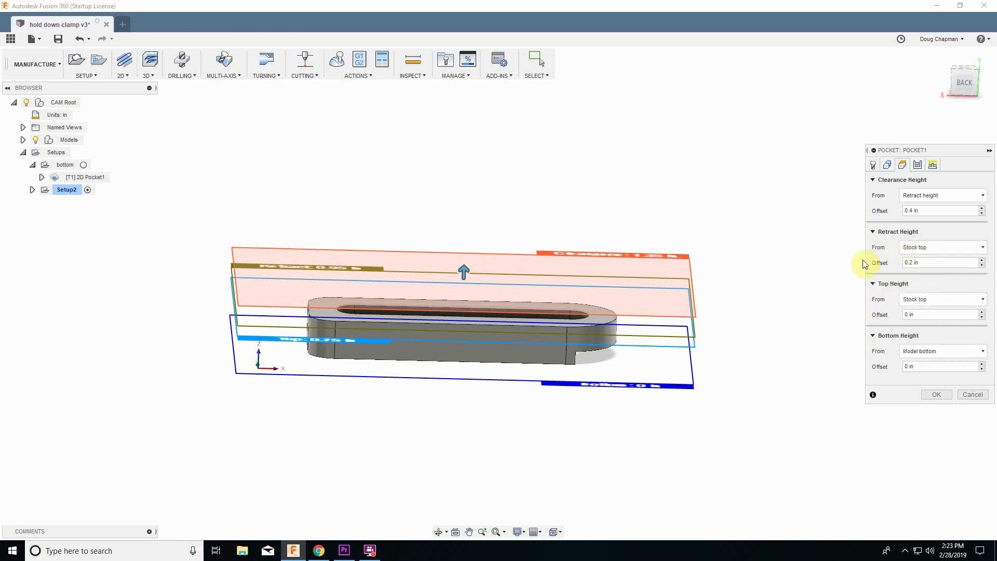
Turn off Stock to Leave in the pocket's passes settings.
left_click(918, 163)
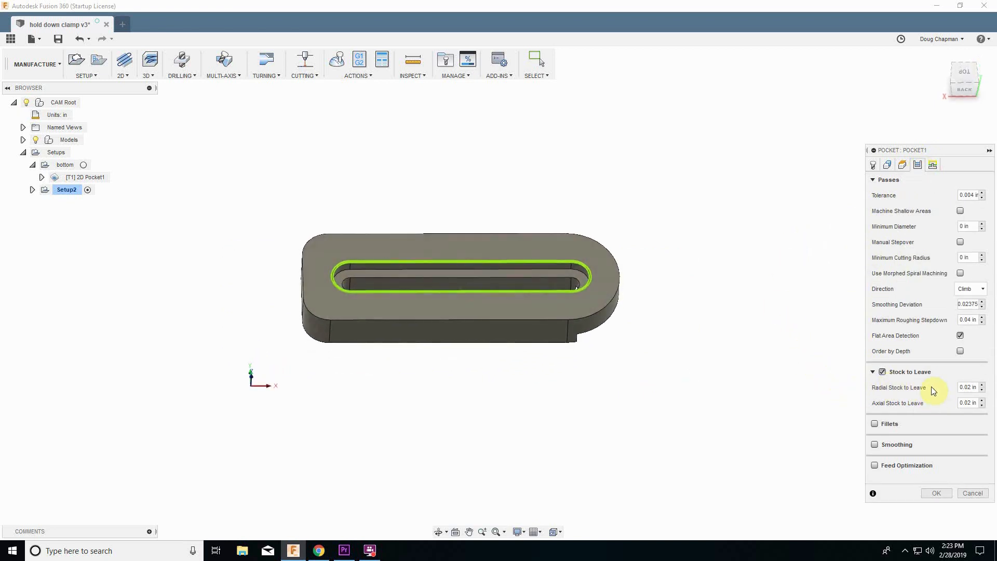
left_click(883, 373)
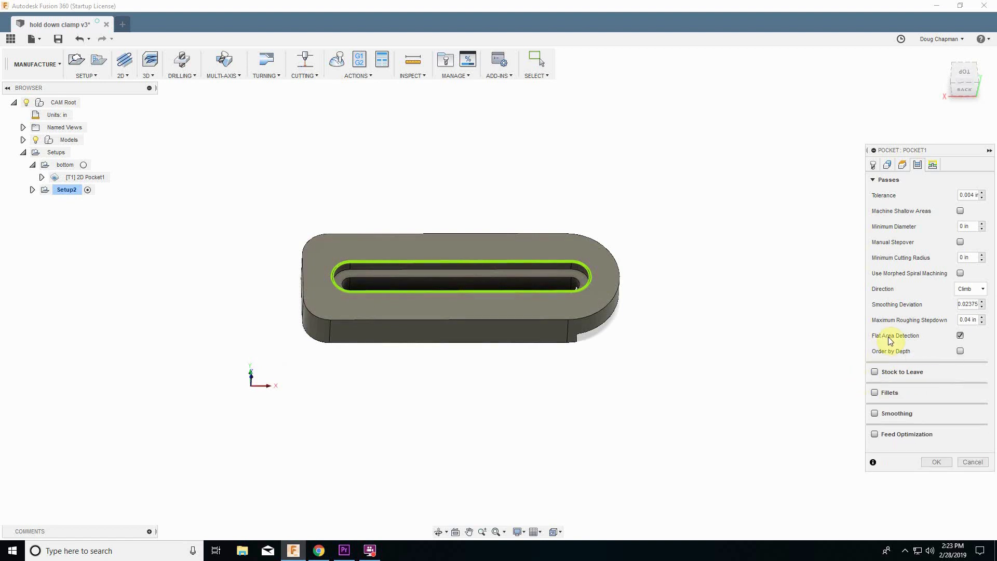
middle_click_drag(605, 291, 672, 316, "shift")
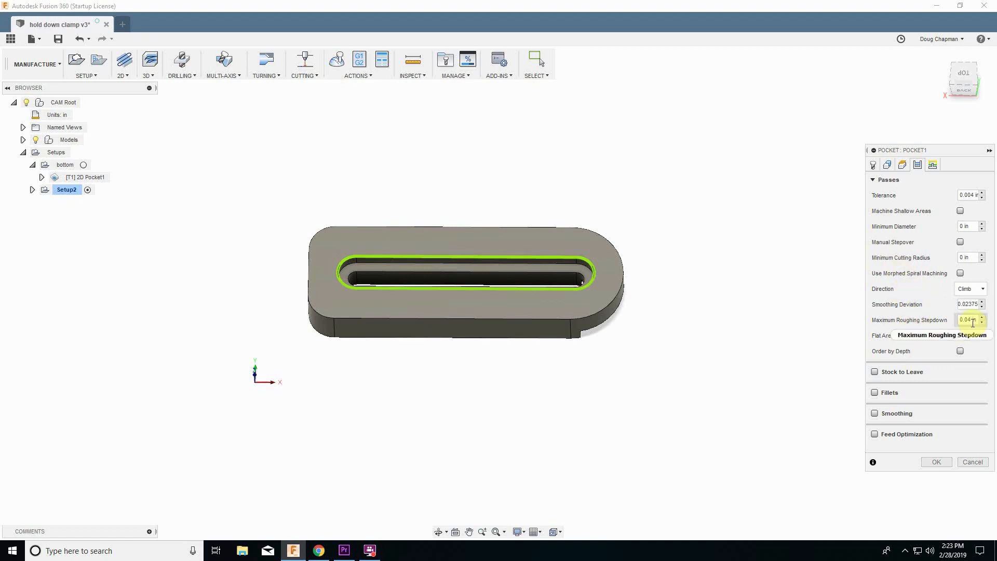
Set the maximum roughing stepdown to 0.2 in.
mouse_move(973, 322)
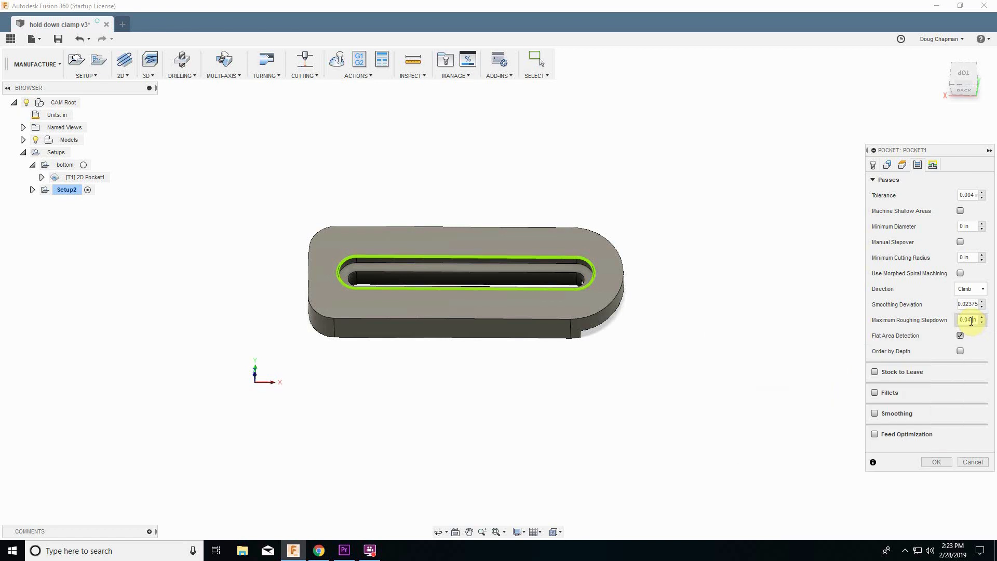
left_click(972, 322)
type(".2")
key("Return")
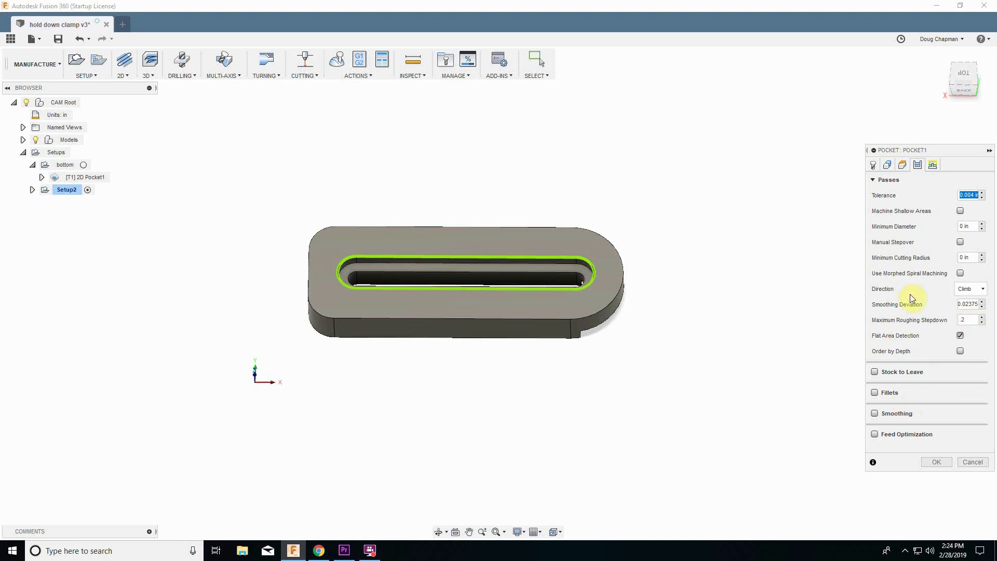
Review the linking and ramp settings and accept the 3D Pocket Clearing operation.
left_click(932, 166)
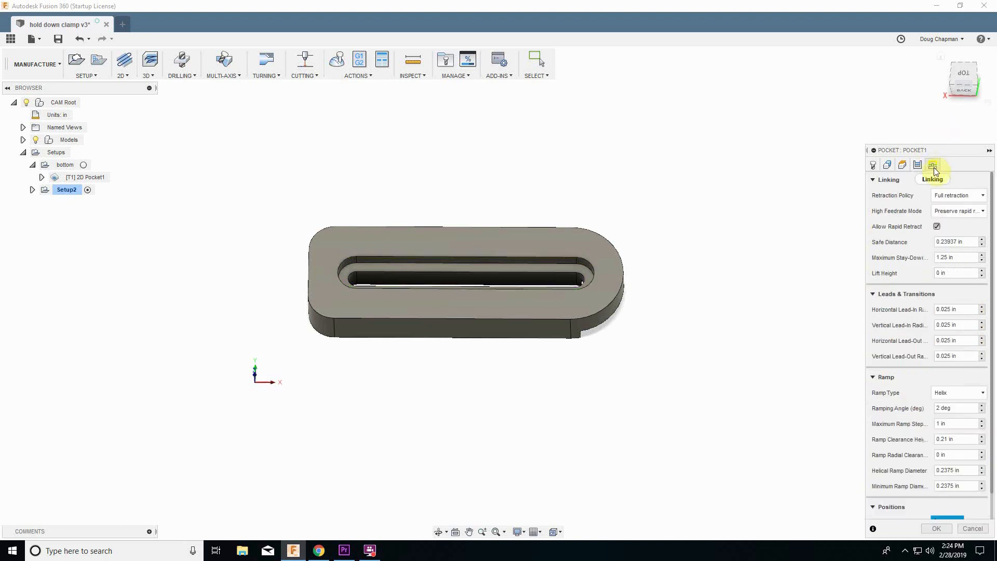
left_click_drag(923, 154, 878, 117)
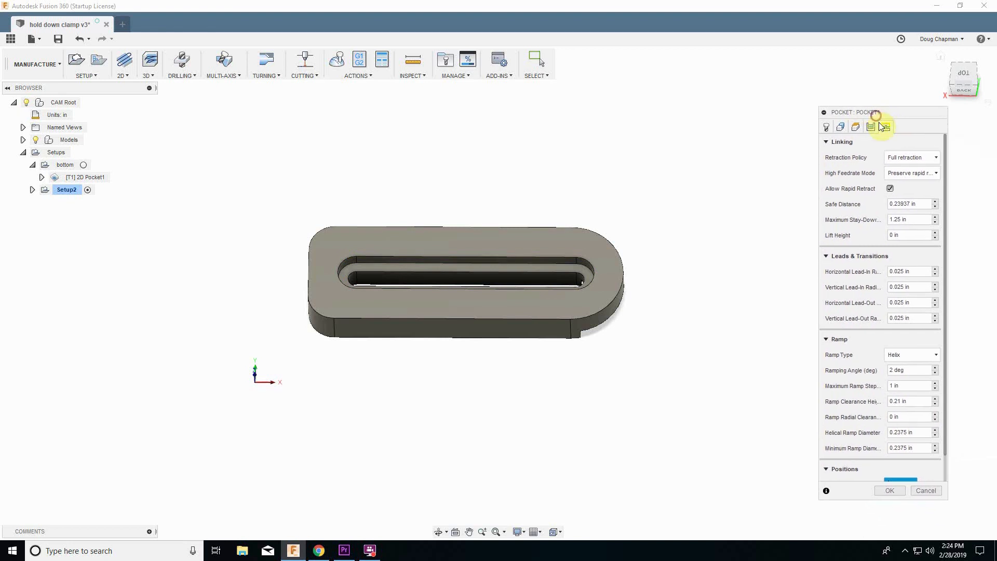
left_click(904, 370)
left_click(890, 490)
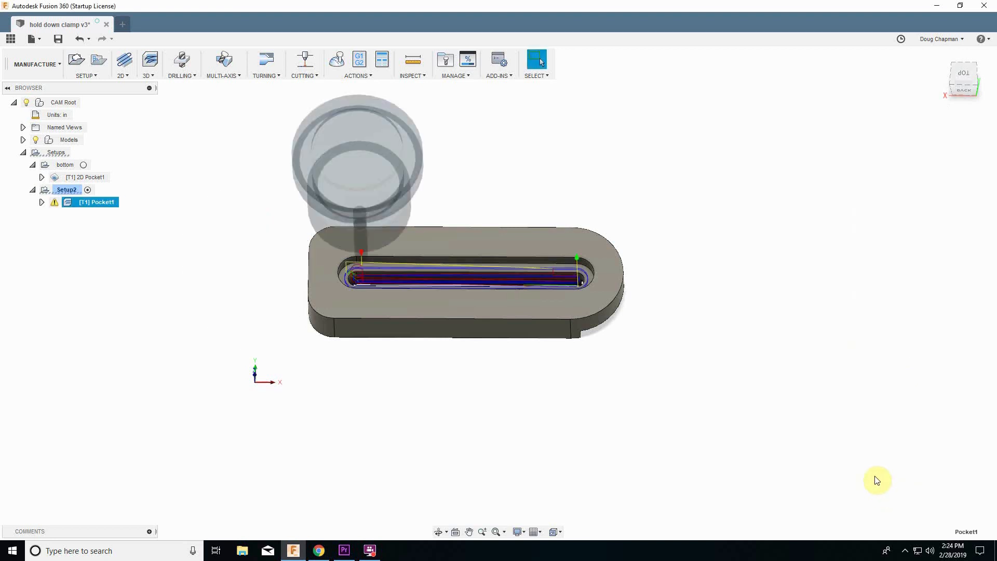
Inspect the generated pocket toolpath around the slot from several angles.
scroll(572, 481, "up", 5)
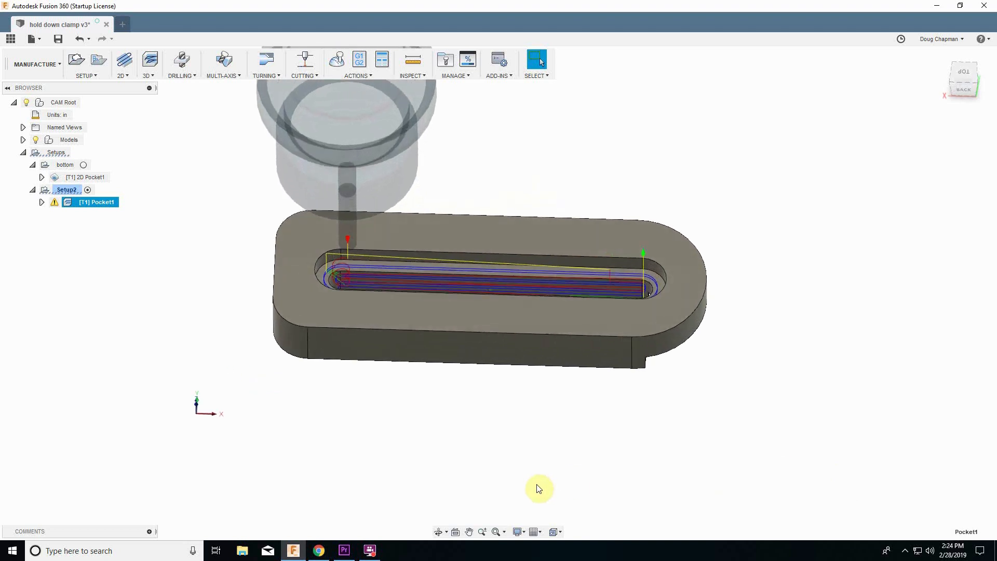
scroll(397, 478, "up", 5)
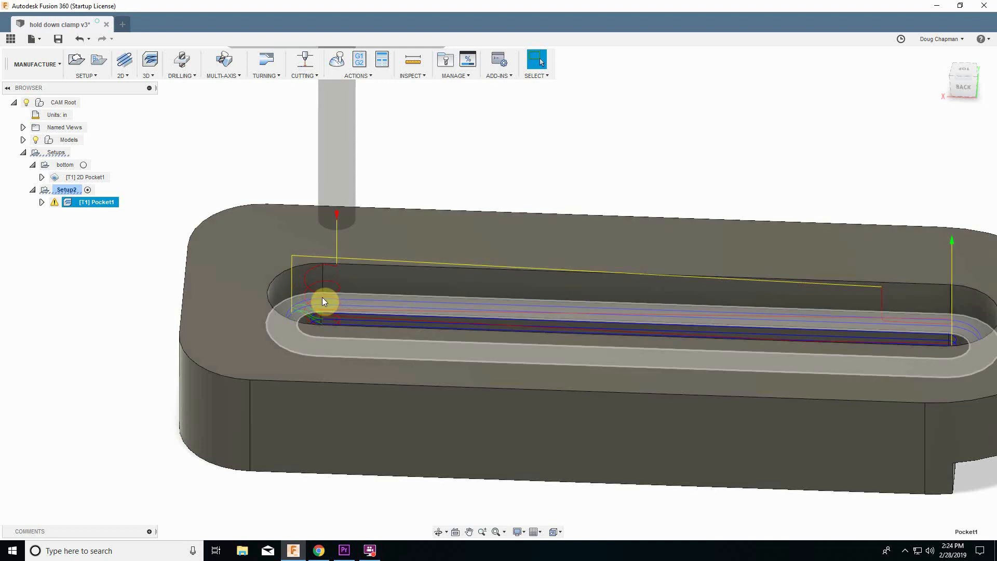
middle_click_drag(337, 349, 649, 317, "shift")
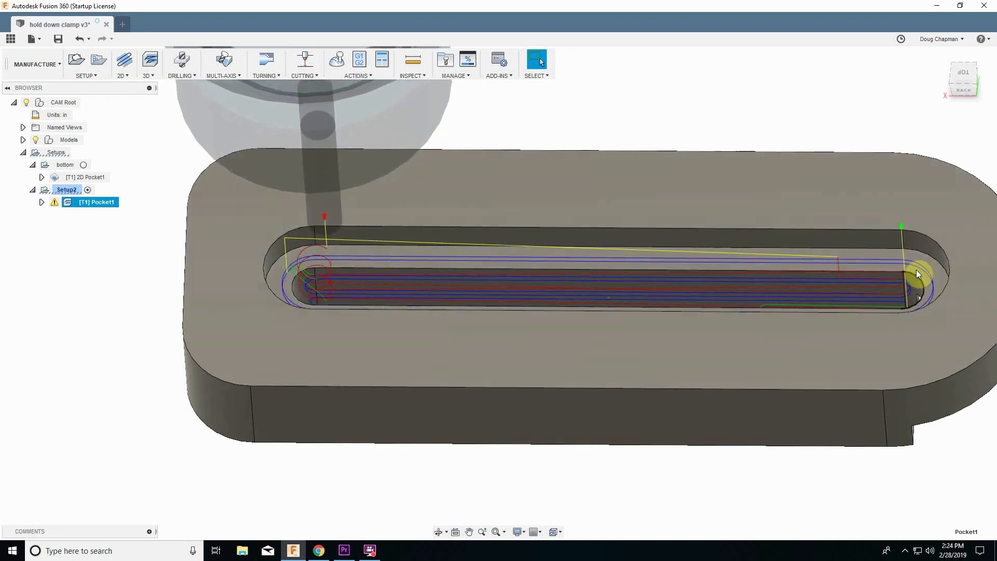
middle_click_drag(367, 256, 417, 408, "shift")
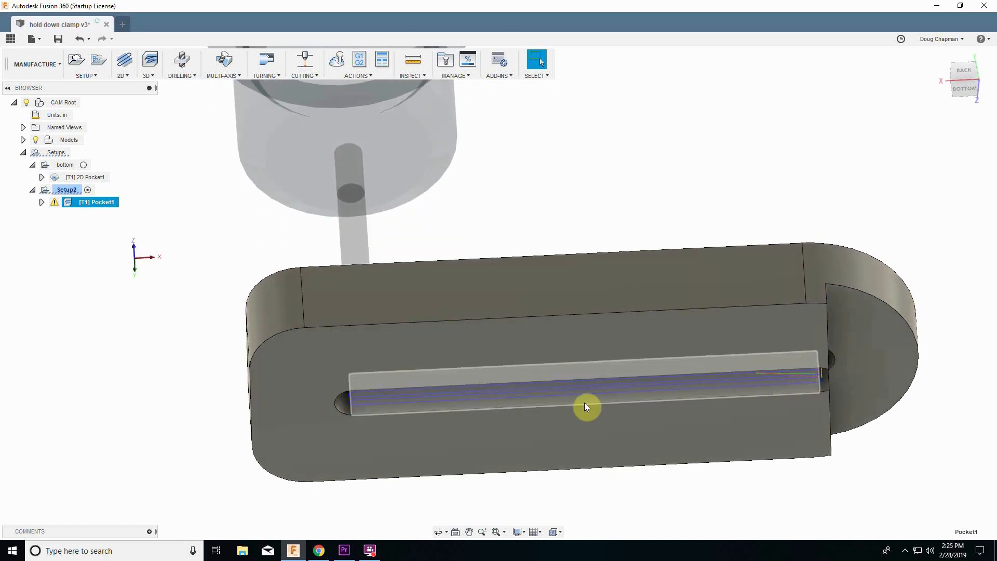
middle_click_drag(584, 403, 319, 431, "shift")
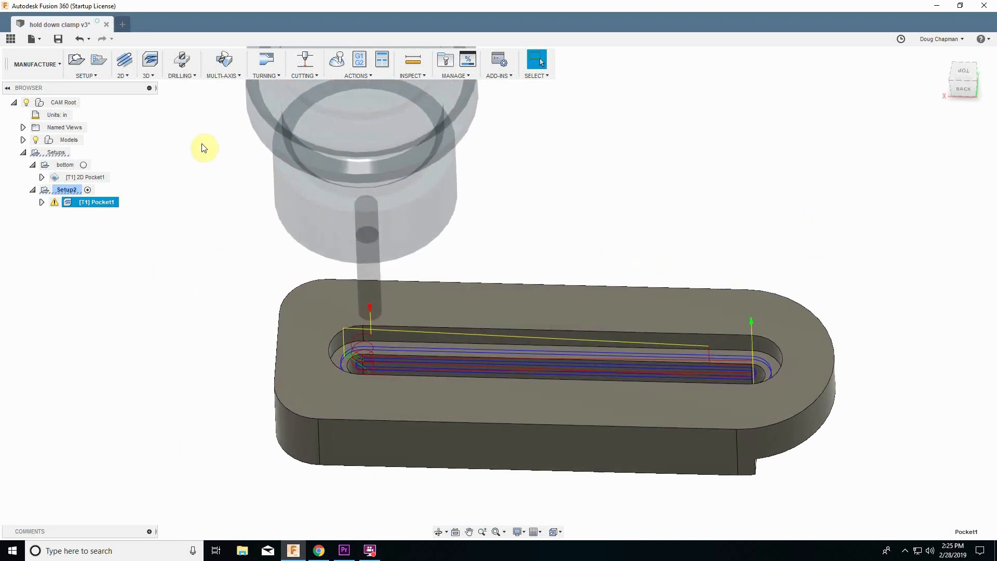
Simulate the pocket toolpath with stock shown and toolpath display off, run it to the end, and close the simulation.
left_click(337, 65)
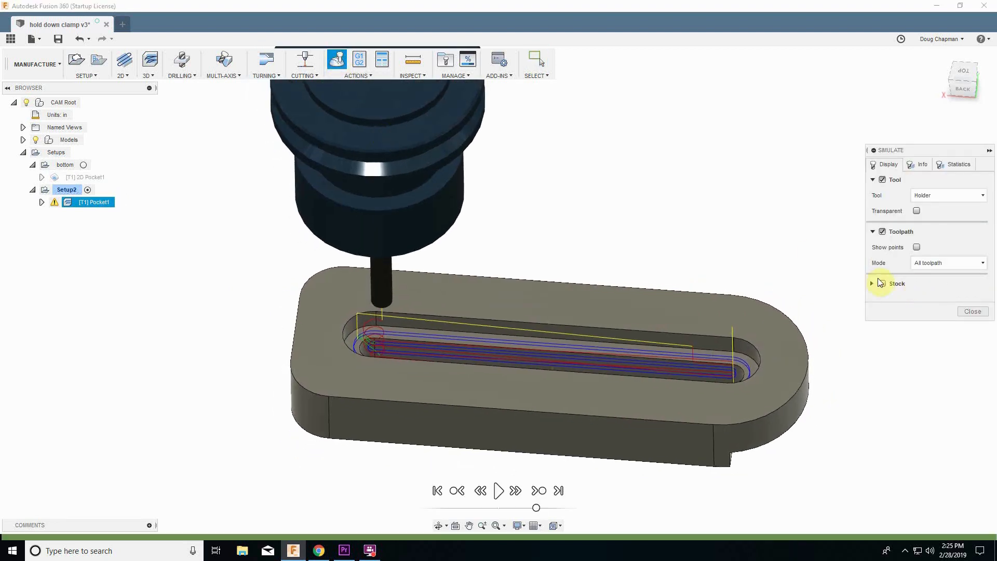
left_click(882, 283)
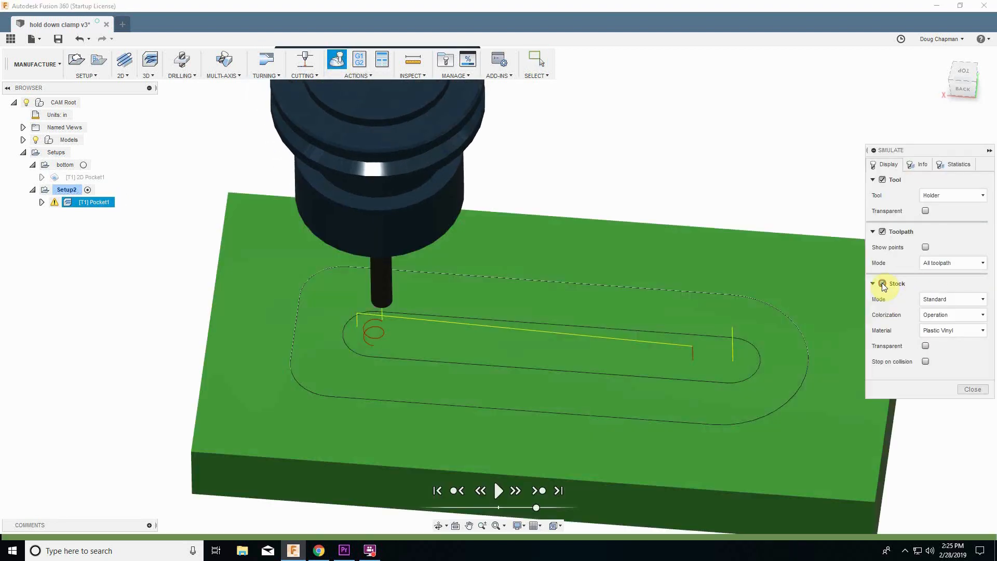
left_click(882, 232)
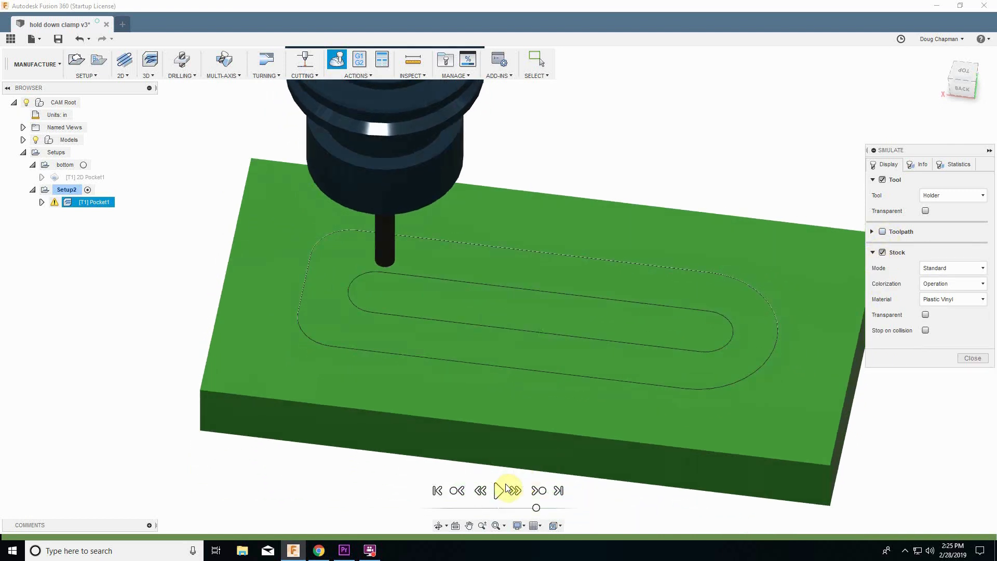
left_click(498, 491)
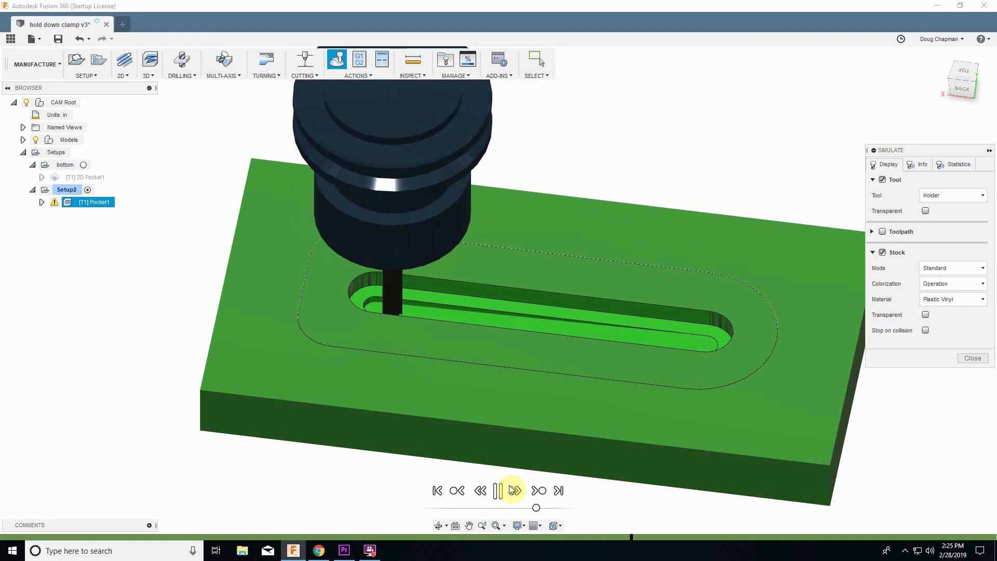
left_click(559, 490)
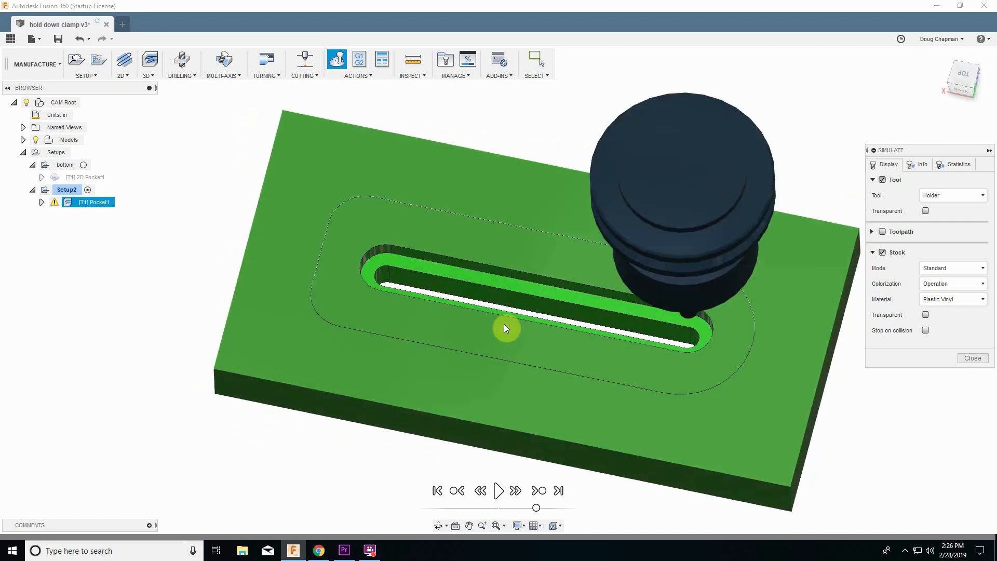
scroll(503, 328, "up", 1)
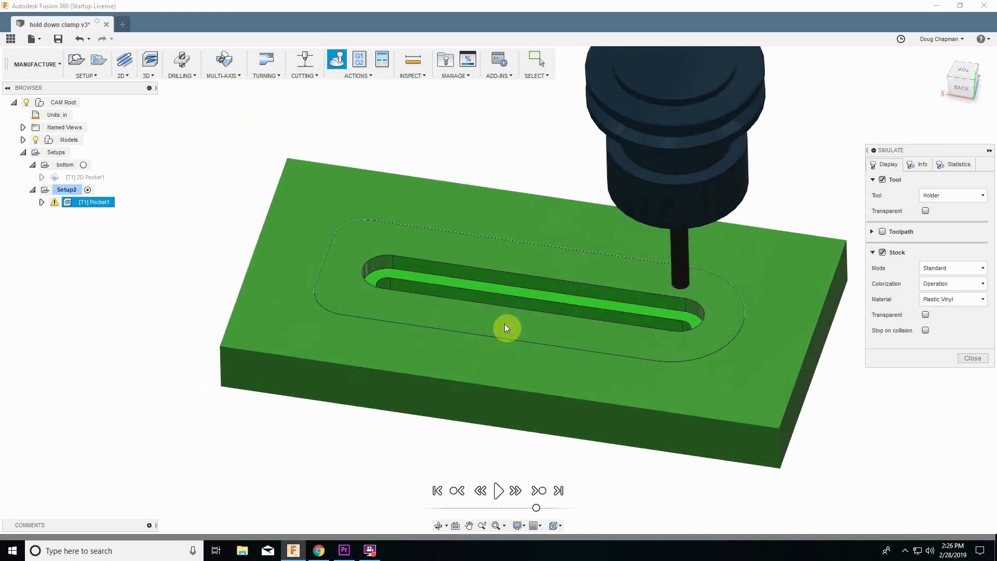
left_click(973, 358)
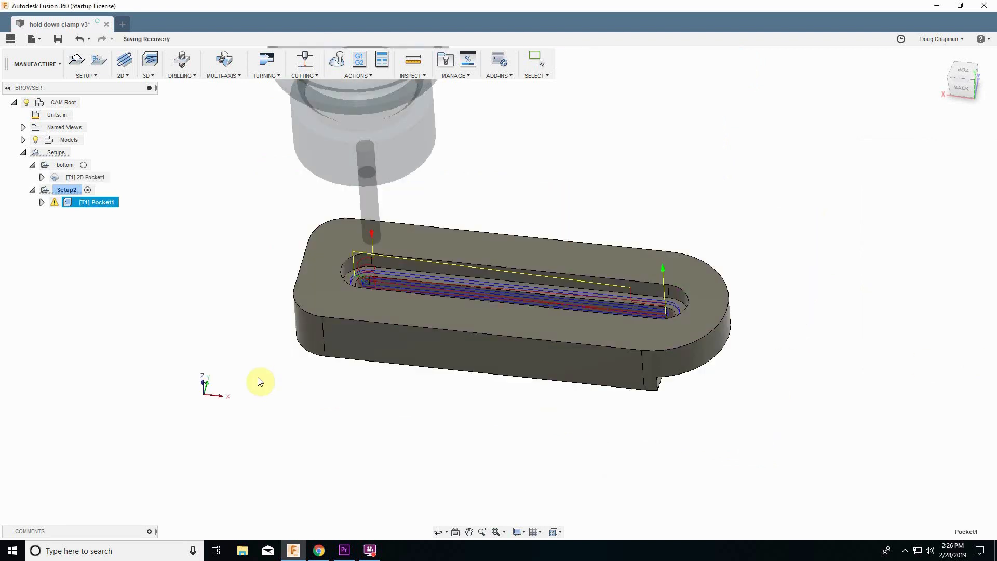
Start a 2D Contour operation in Setup2 and open its geometry settings.
left_click(123, 280)
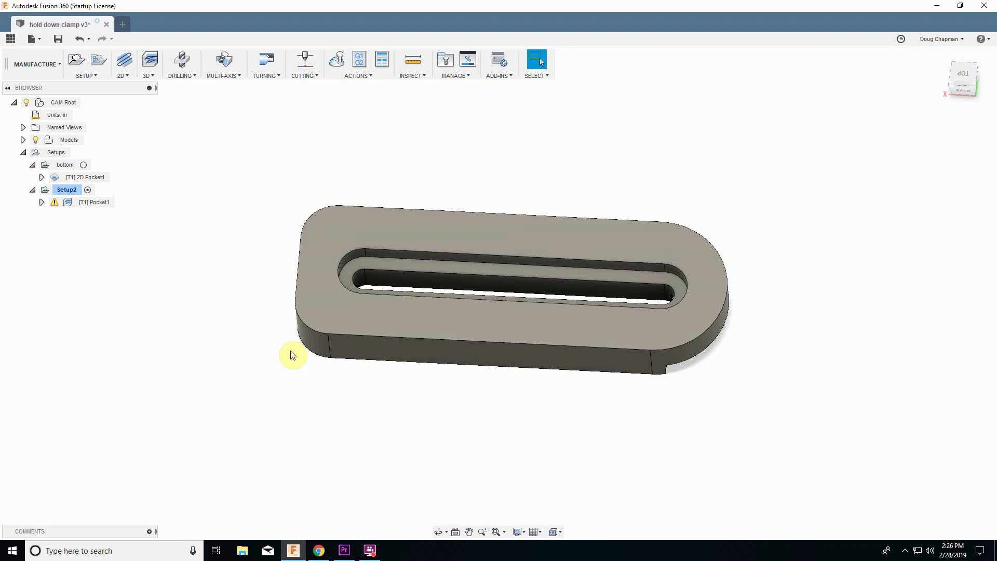
left_click(61, 188)
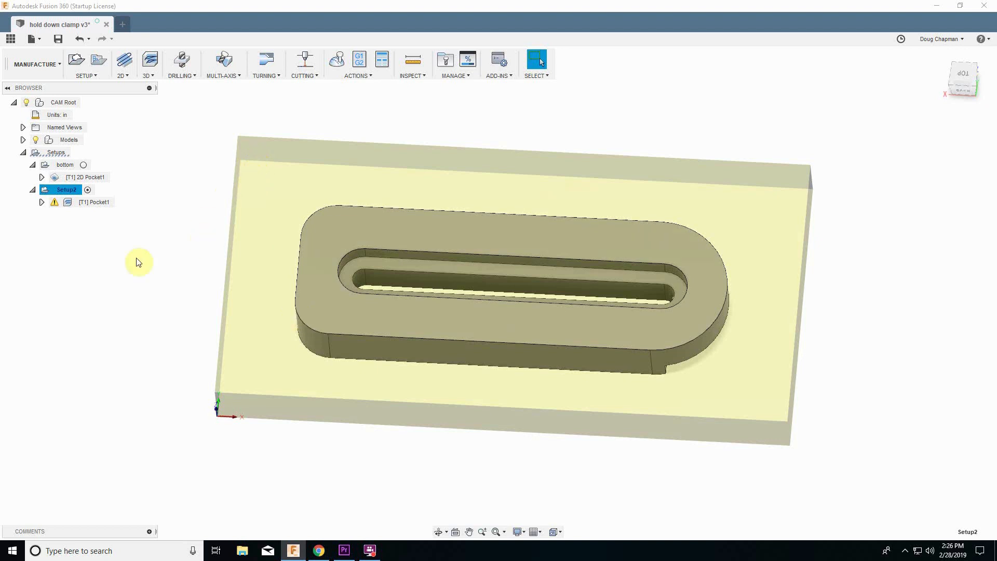
left_click(92, 240)
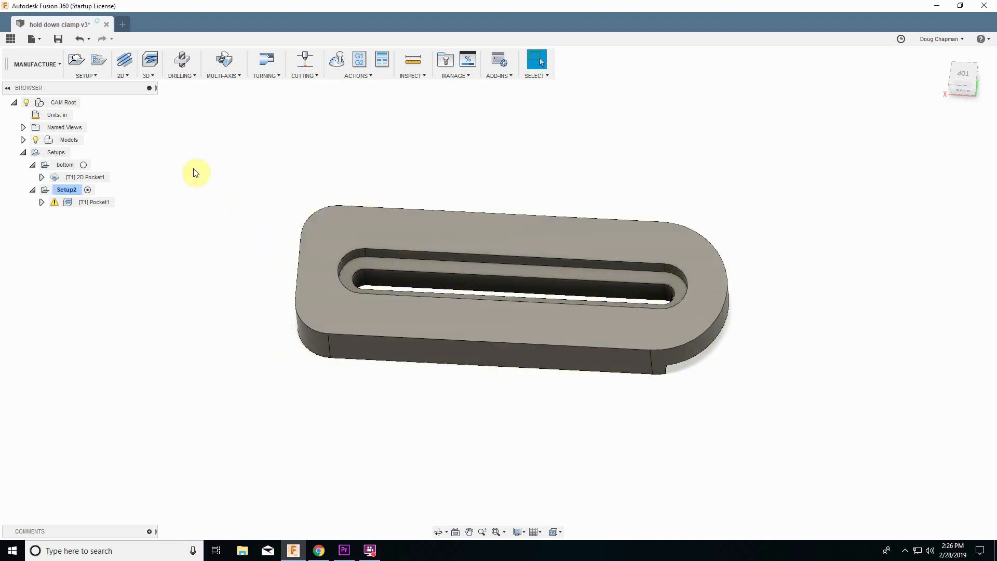
left_click(121, 78)
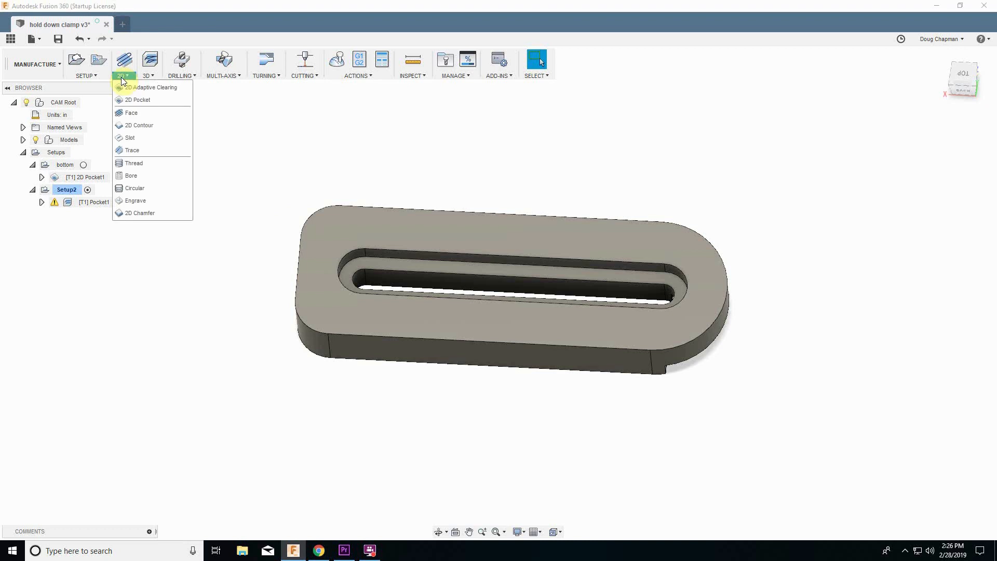
left_click(142, 126)
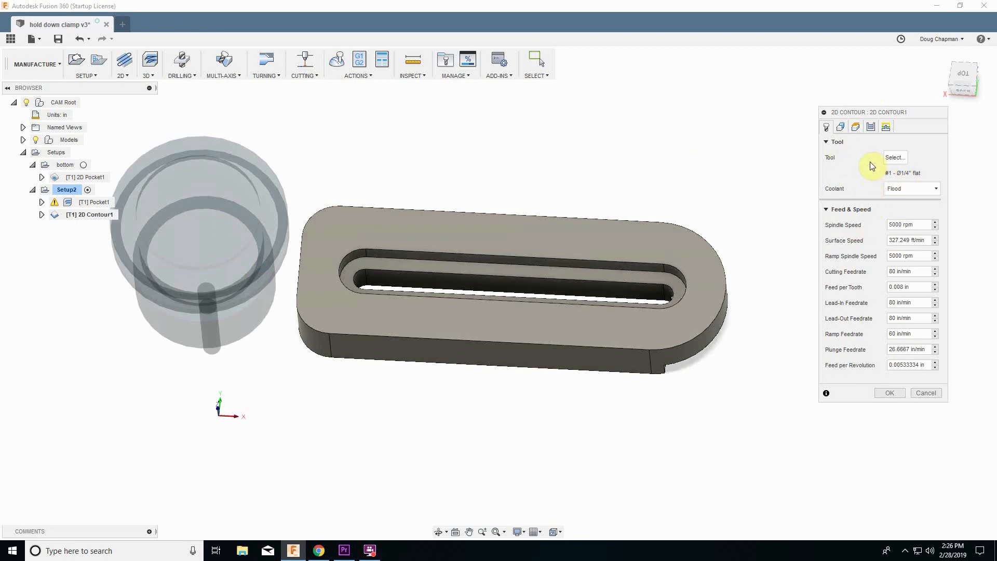
left_click(842, 129)
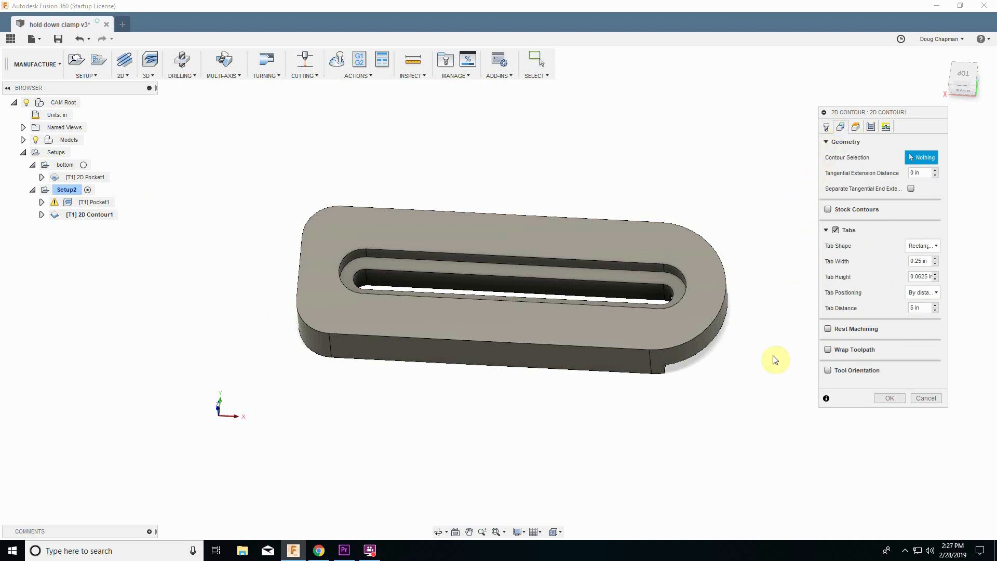
middle_click_drag(576, 441, 294, 380, "shift")
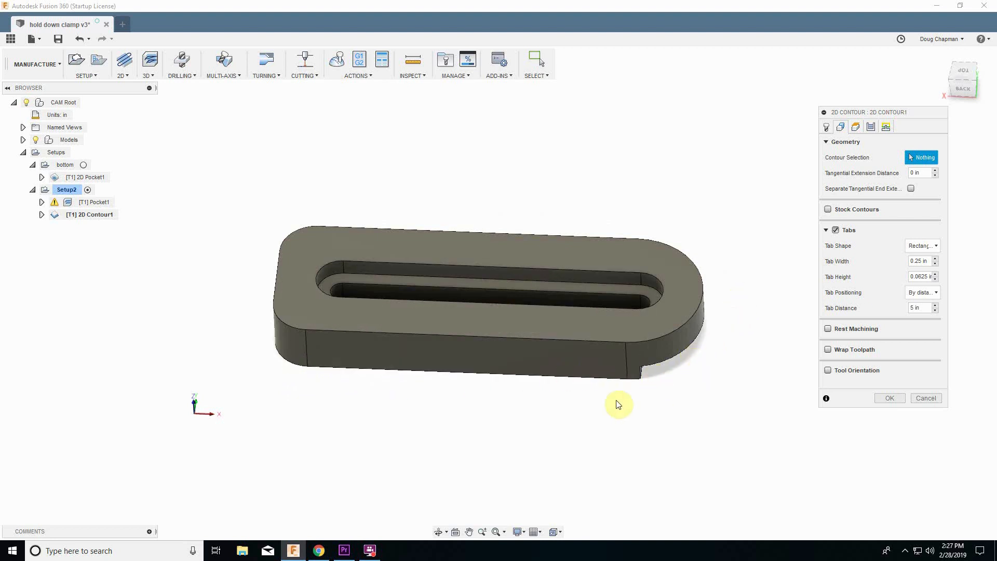
left_click(538, 381)
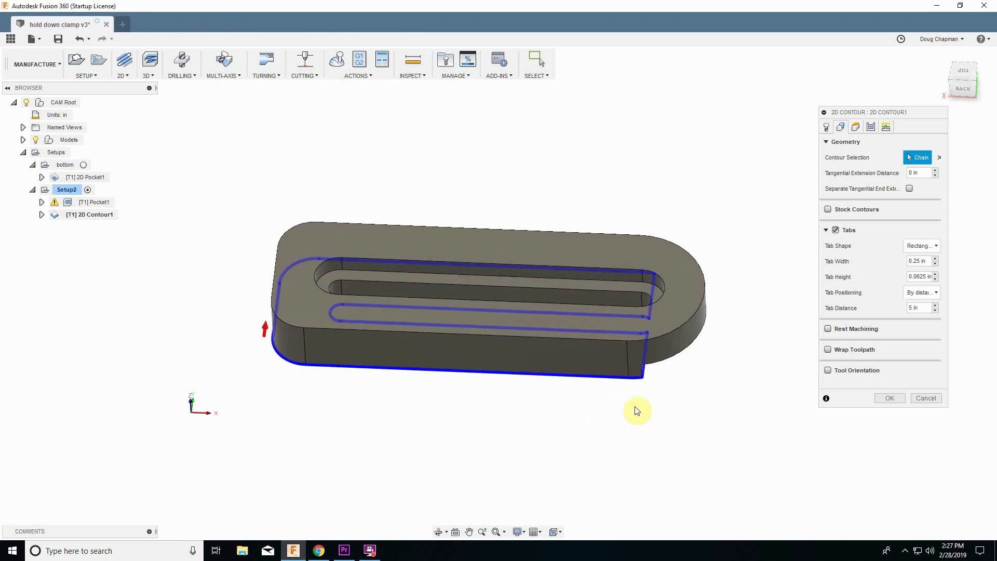
middle_click_drag(637, 411, 661, 292, "shift")
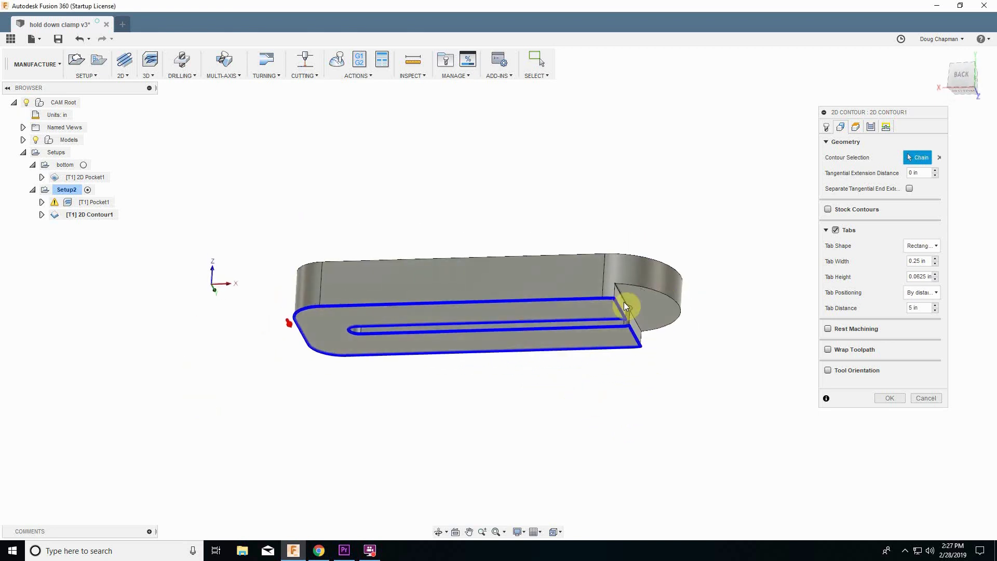
middle_click_drag(425, 379, 604, 351, "shift")
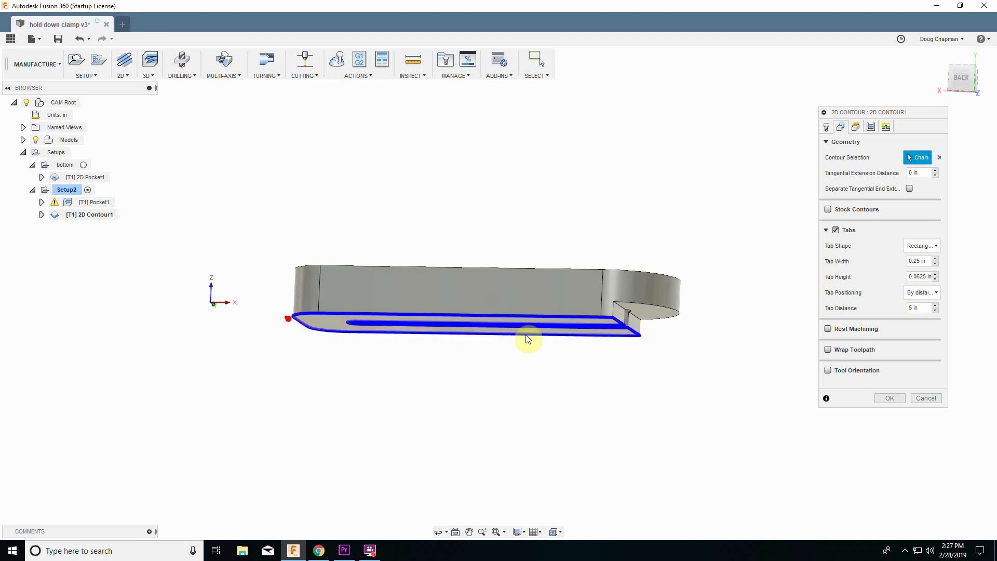
middle_click_drag(479, 354, 497, 366, "shift")
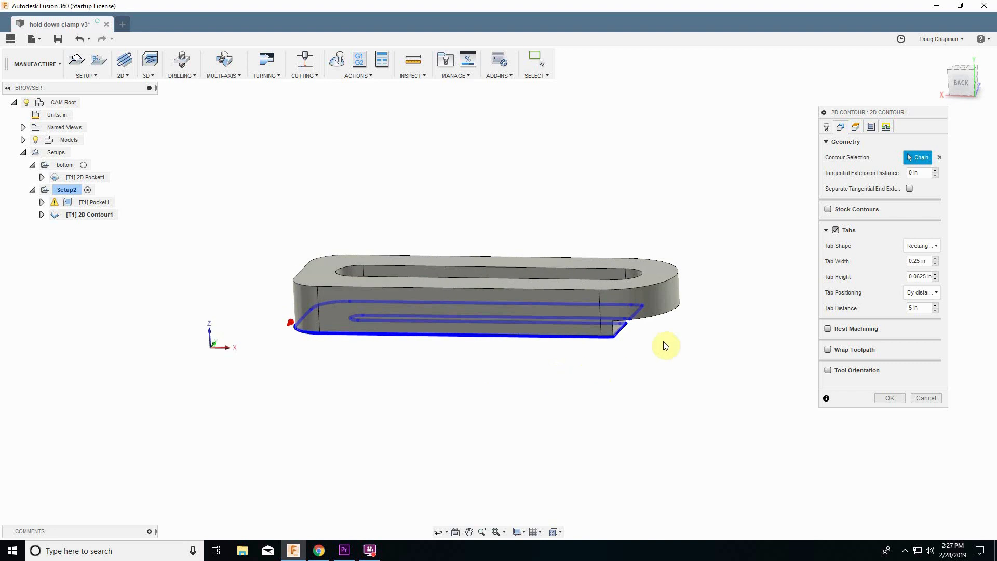
left_click(939, 157)
Select the top outer edge of the clamp as the contour chain and set the tab distance to 2 in.
middle_click_drag(697, 290, 466, 331, "shift")
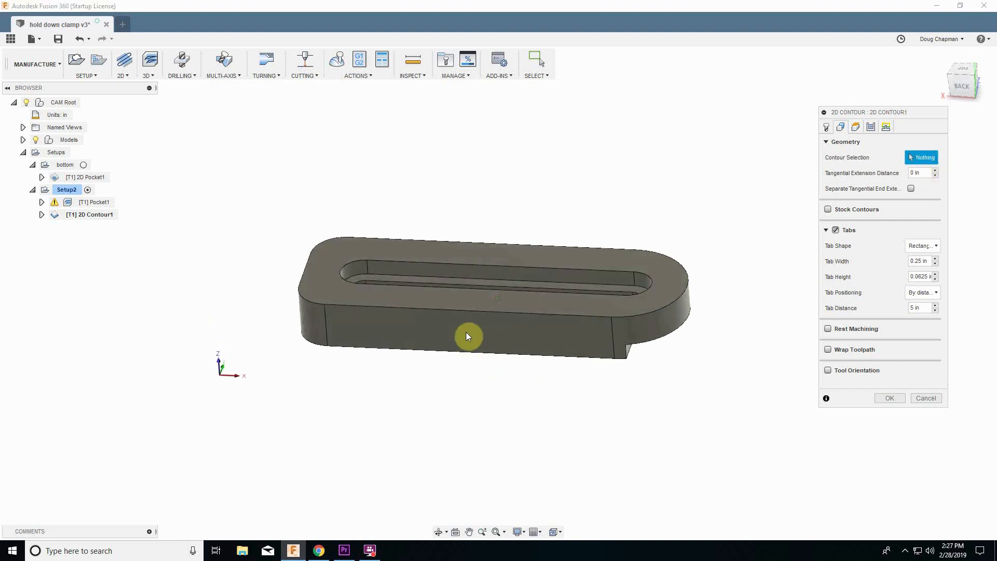
left_click(450, 310)
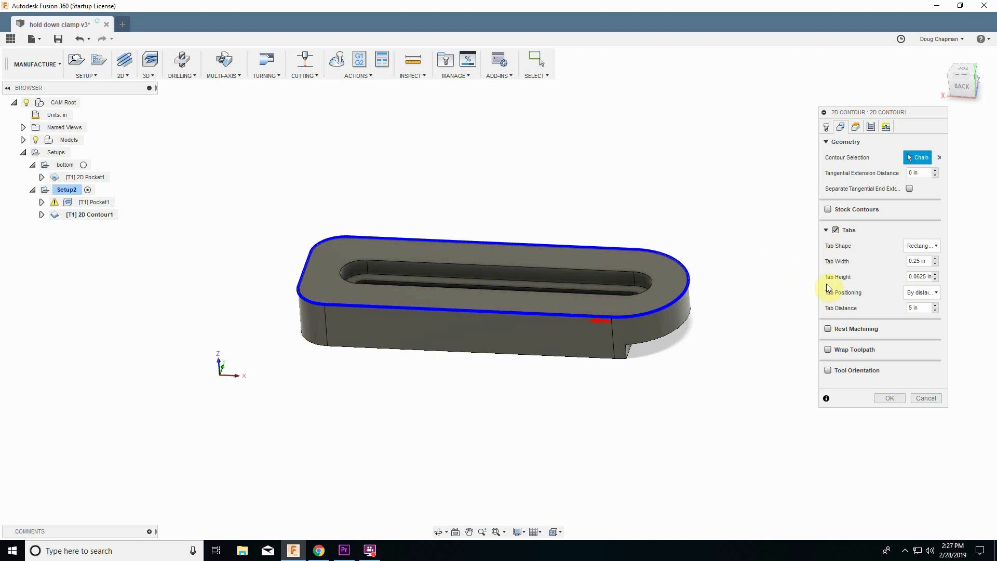
left_click(917, 310)
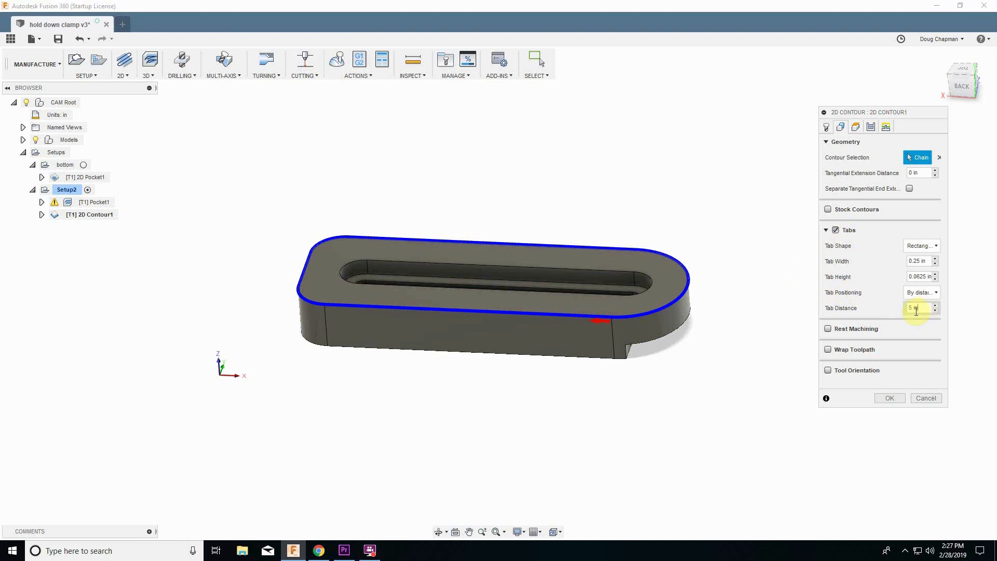
left_click_drag(916, 312, 908, 311)
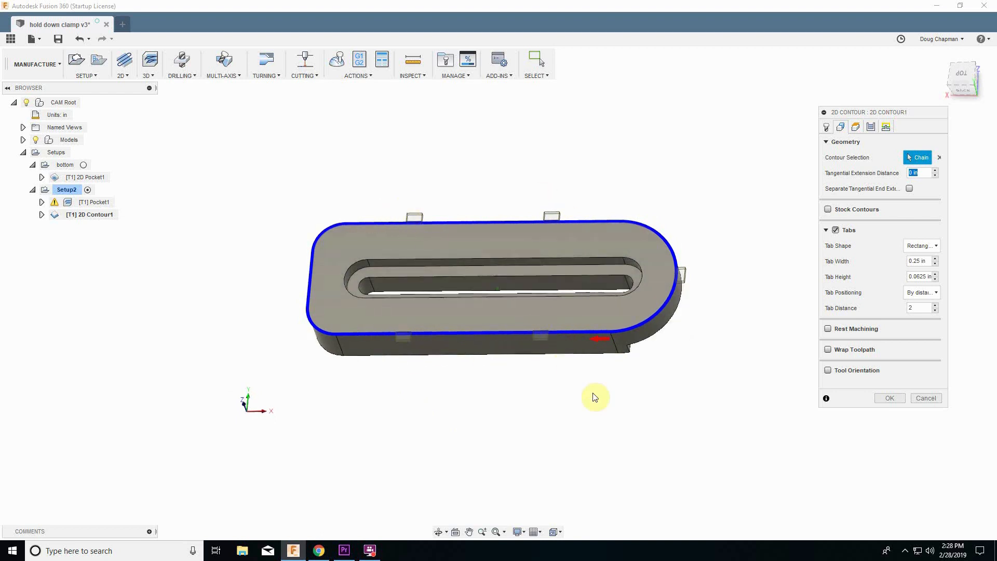
In the heights settings, set the bottom height to start from the model bottom.
middle_click_drag(594, 397, 660, 339, "shift")
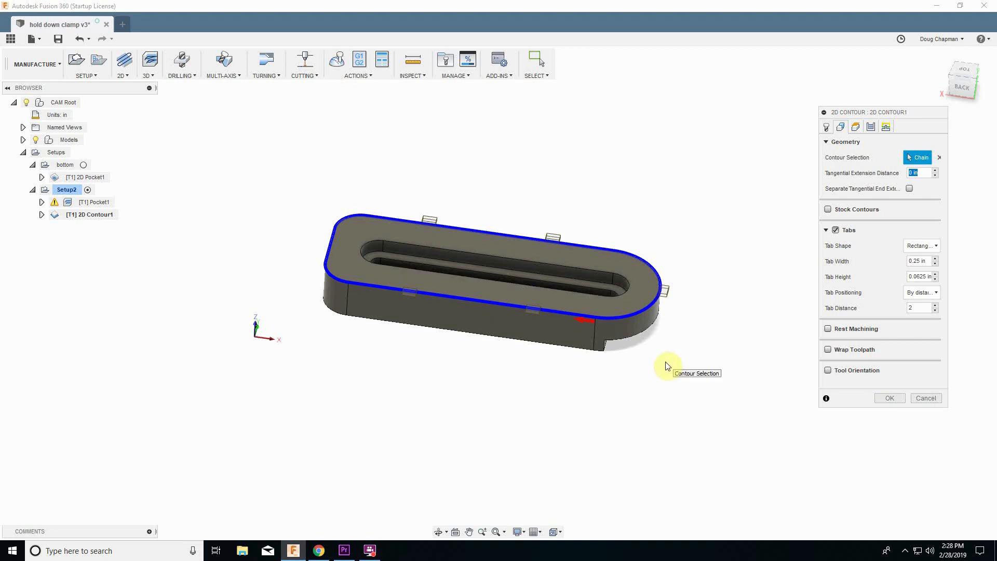
left_click(856, 129)
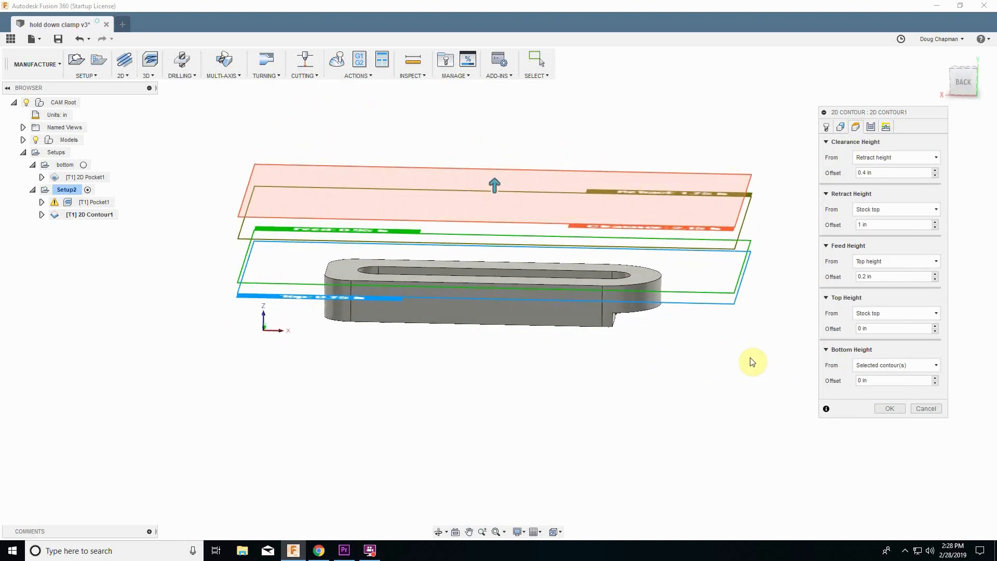
middle_click_drag(751, 362, 757, 365, "shift")
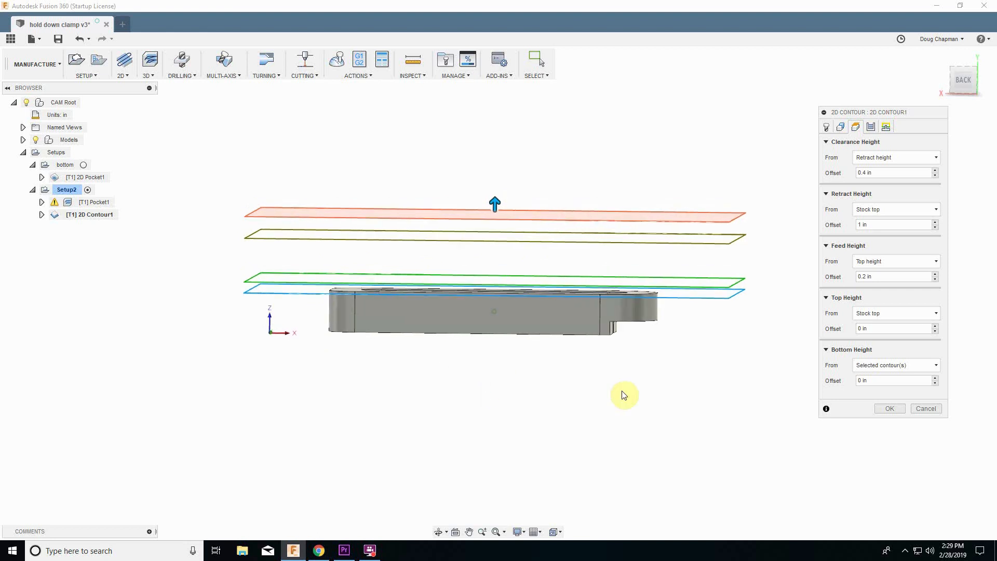
left_click(860, 366)
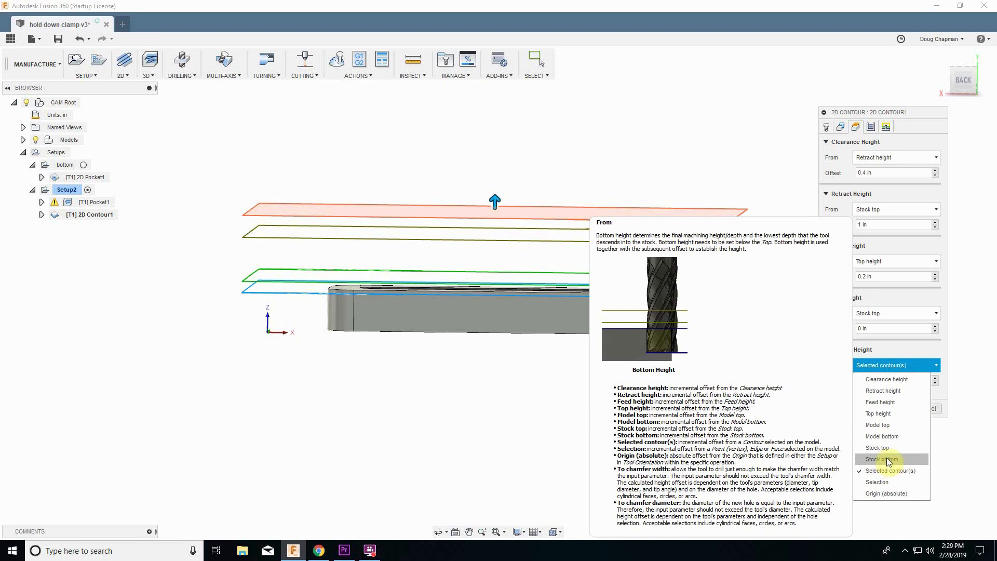
left_click(882, 437)
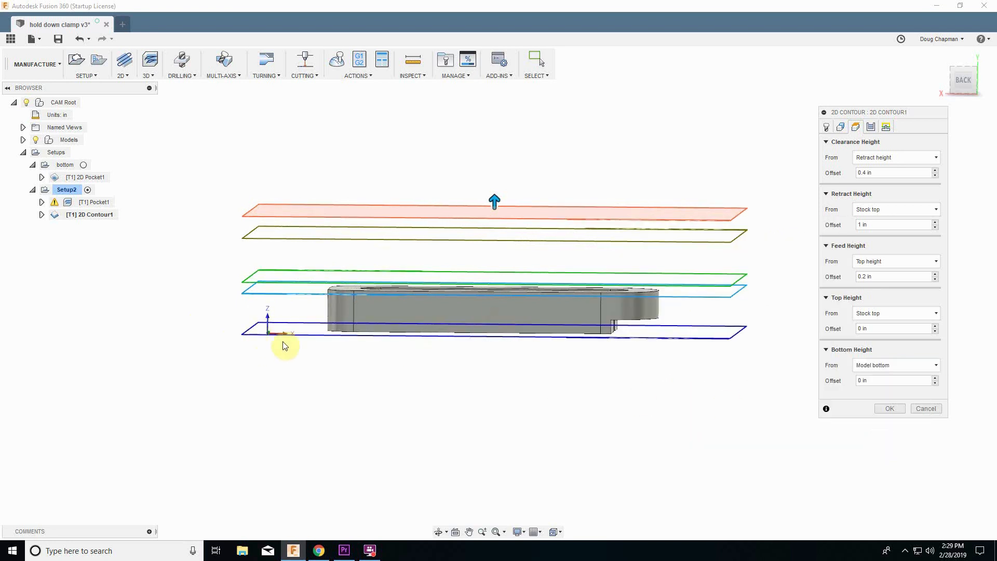
Enable Multiple Depths in the passes settings with a maximum roughing stepdown of 0.2 in.
middle_click_drag(282, 345, 557, 340, "shift")
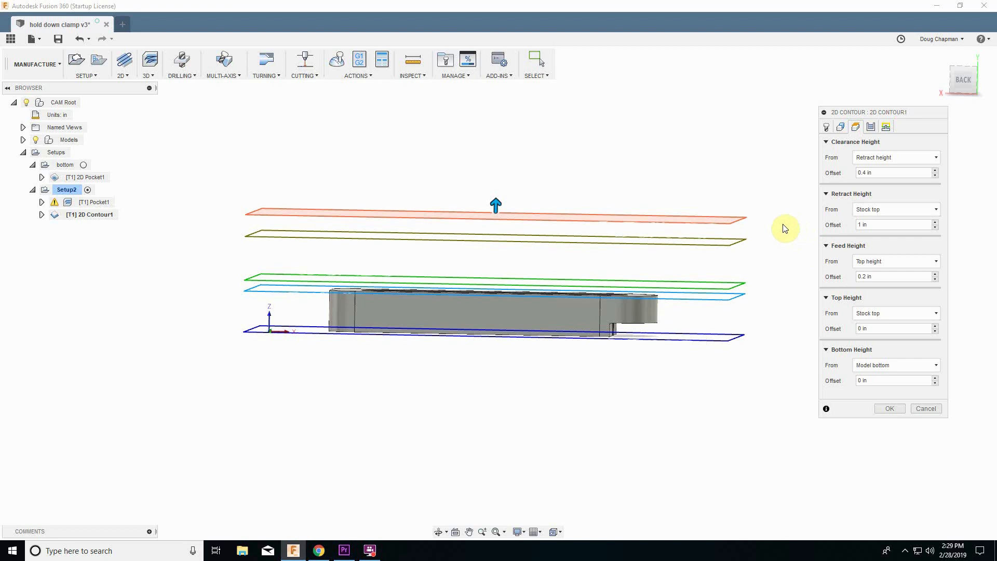
left_click(871, 126)
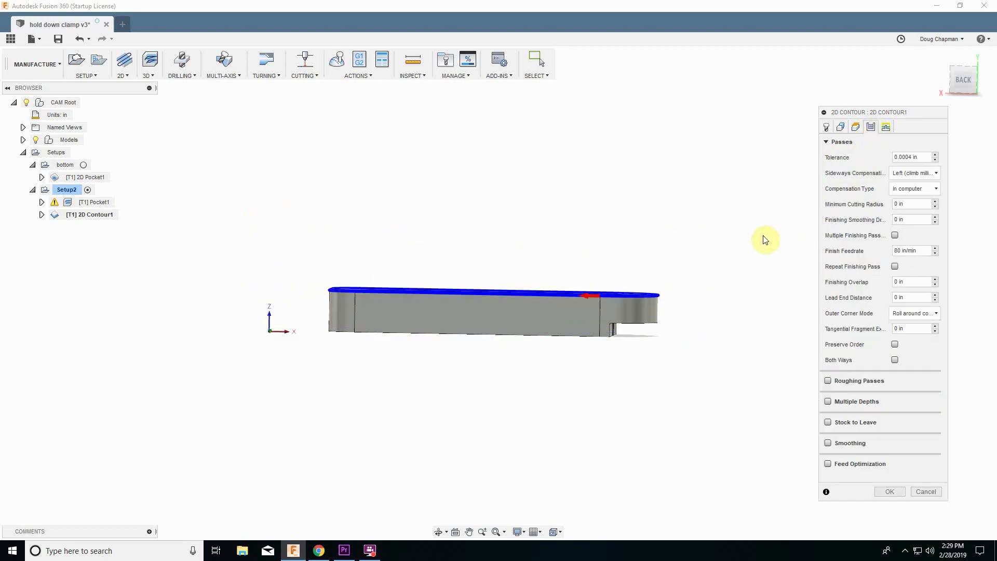
middle_click_drag(765, 237, 764, 243, "shift")
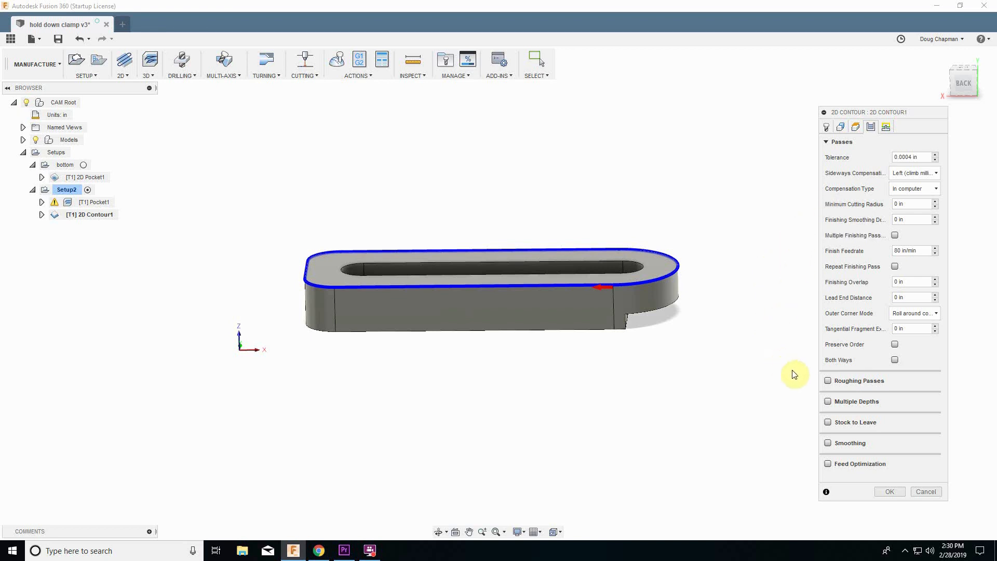
left_click(828, 402)
left_click(826, 401)
left_click(835, 402)
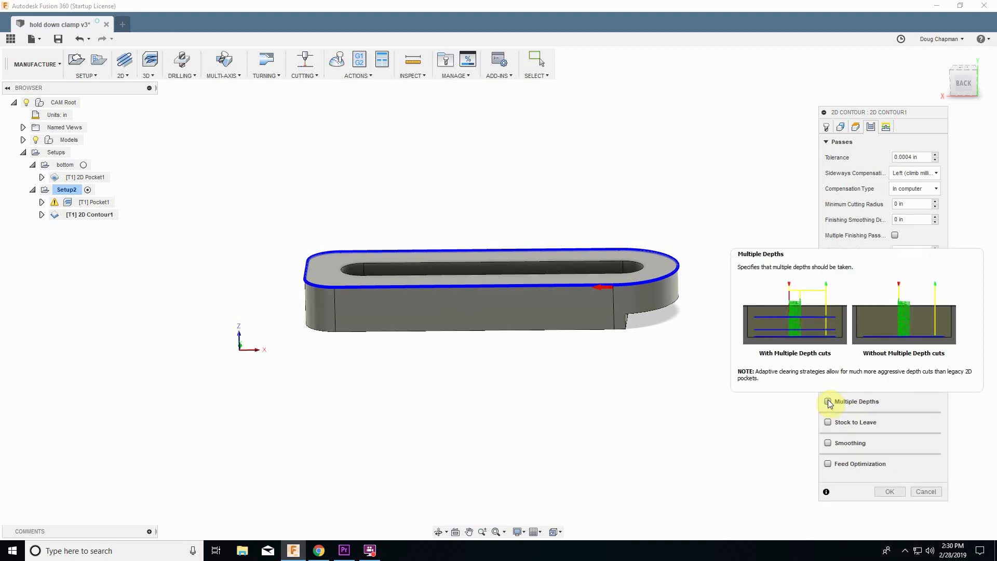
left_click(828, 401)
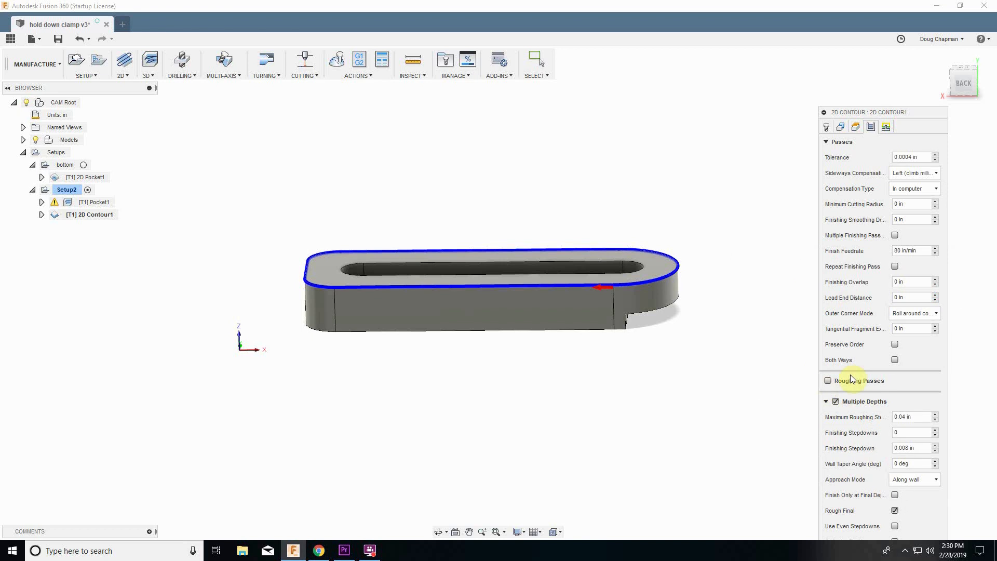
left_click_drag(866, 115, 799, 39)
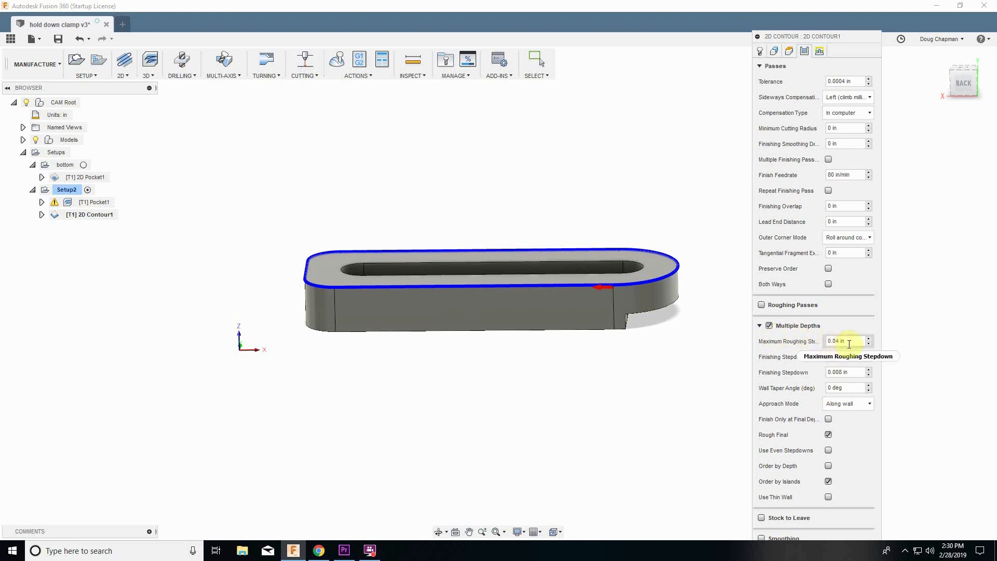
left_click(852, 341)
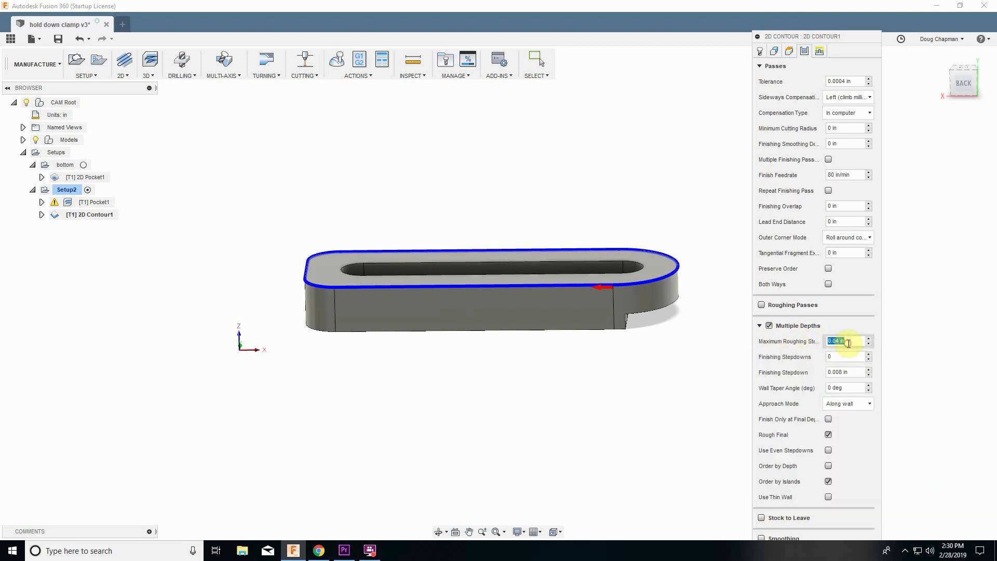
type(".2")
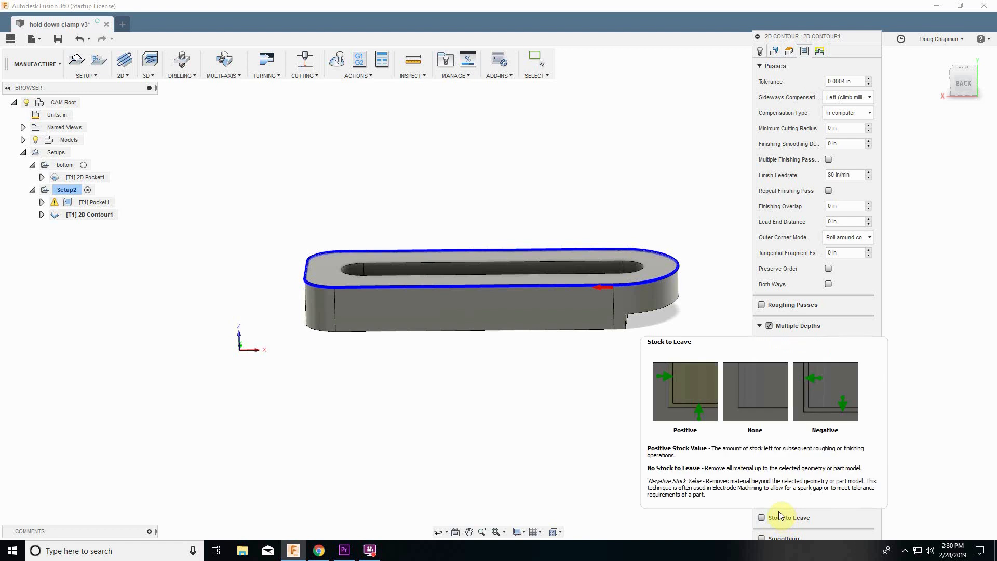
left_click(759, 326)
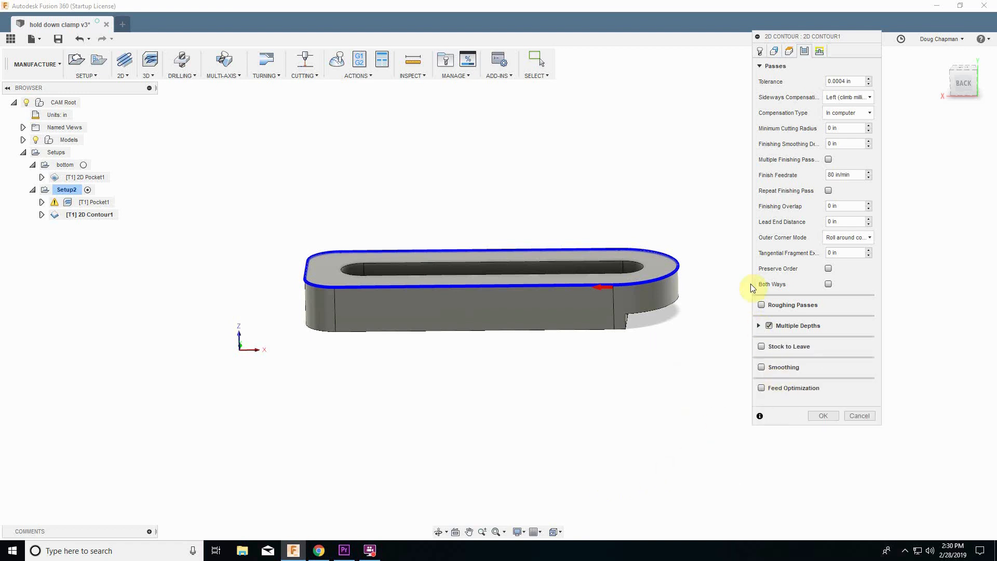
Turn off the lead-out in the contour's linking settings.
left_click(822, 52)
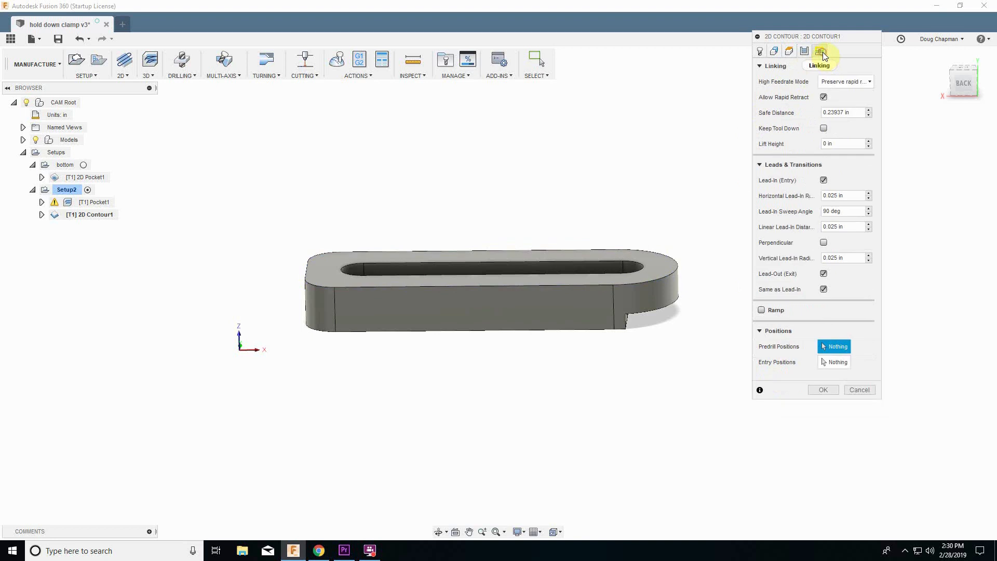
left_click_drag(808, 35, 813, 101)
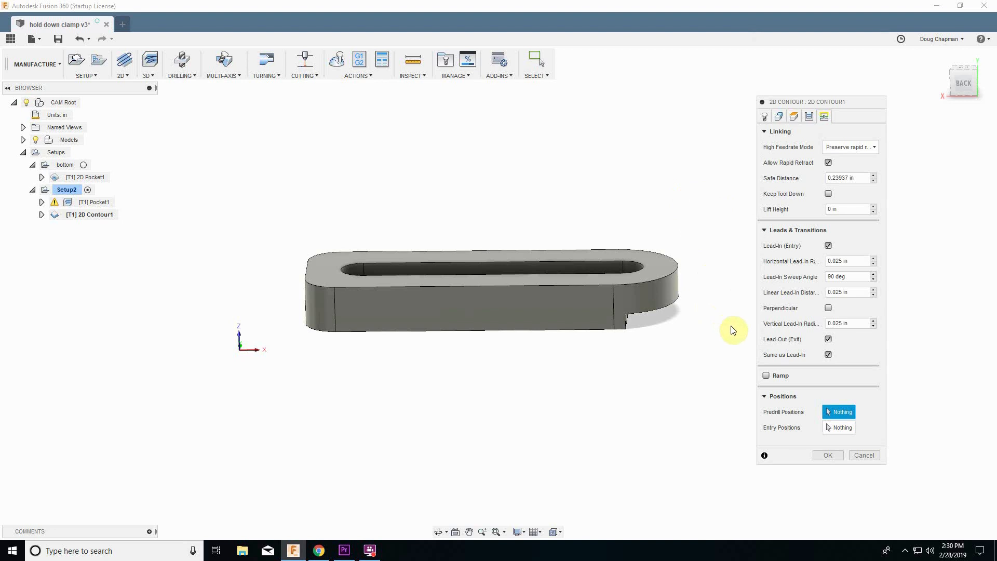
left_click(828, 340)
left_click(829, 339)
left_click(829, 340)
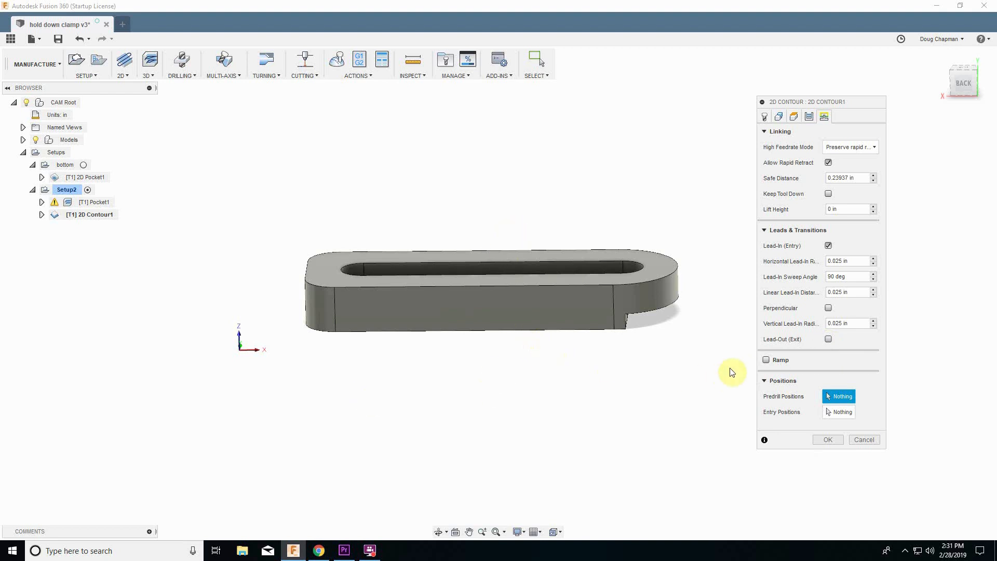
Enable ramping with a 1 deg ramping angle and accept the 2D Contour operation.
left_click(766, 361)
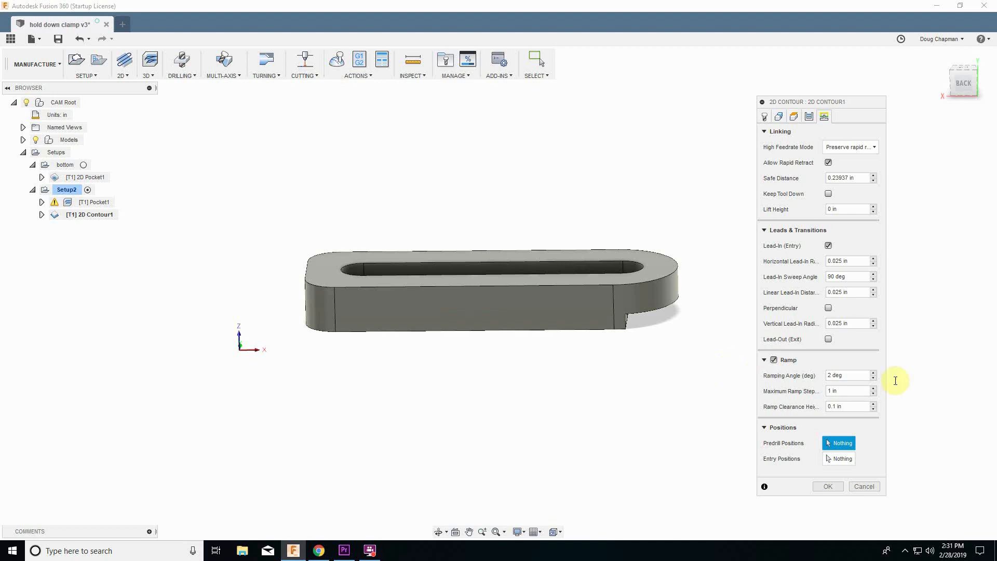
left_click(855, 374)
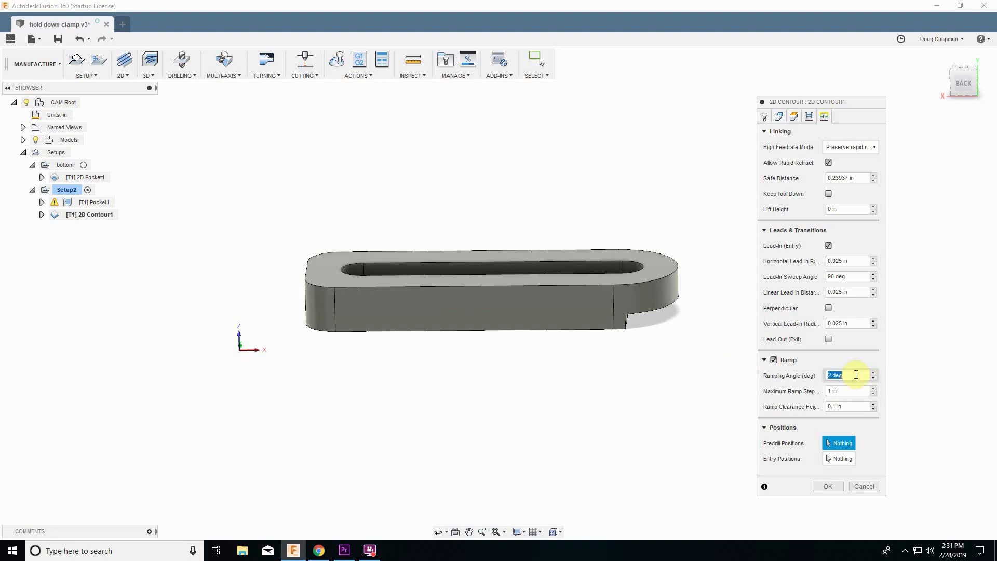
type("10")
left_click(832, 488)
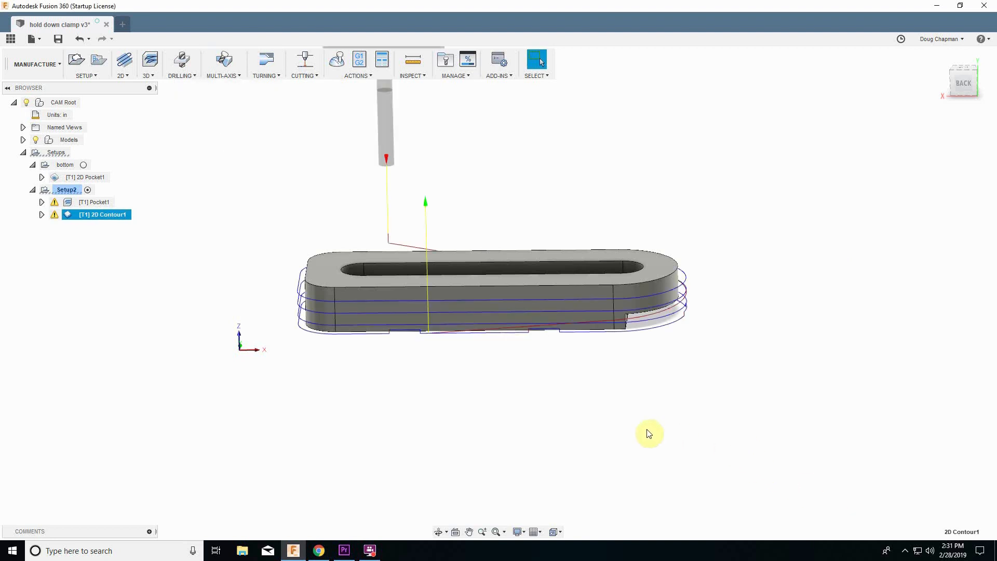
Inspect the generated contour toolpath around the part from several angles.
middle_click_drag(274, 360, 460, 376, "shift")
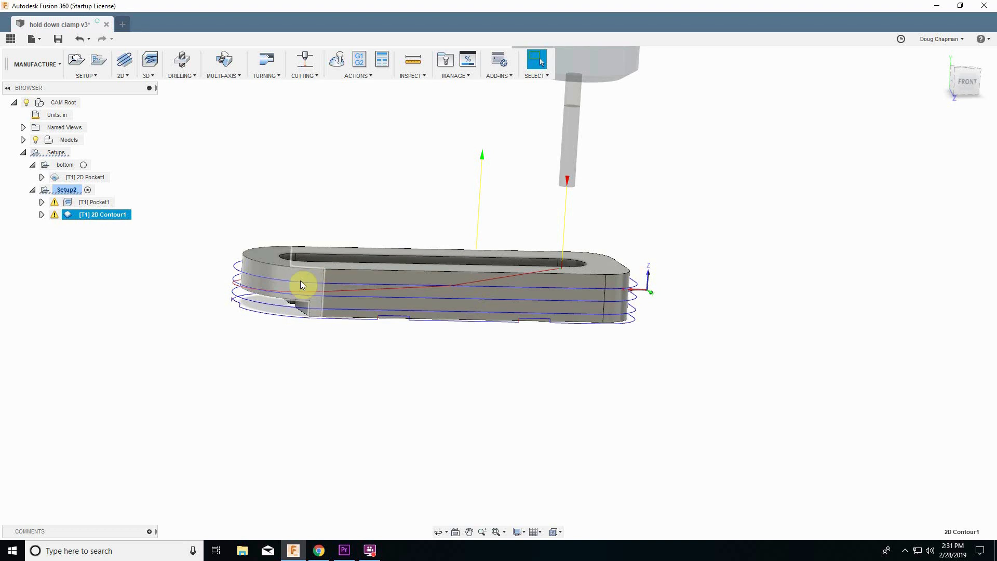
middle_click_drag(288, 272, 291, 282, "shift")
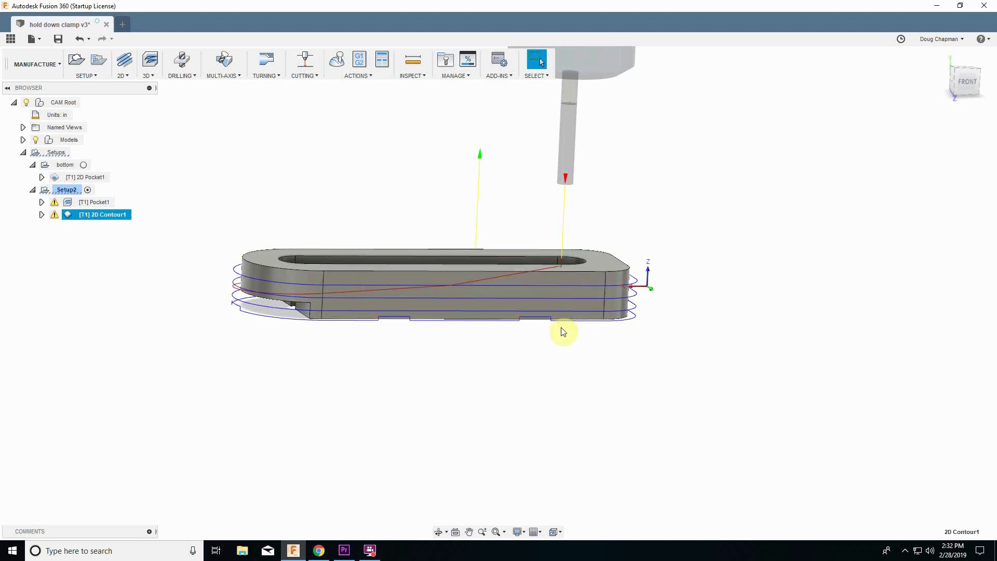
middle_click_drag(610, 332, 581, 337, "shift")
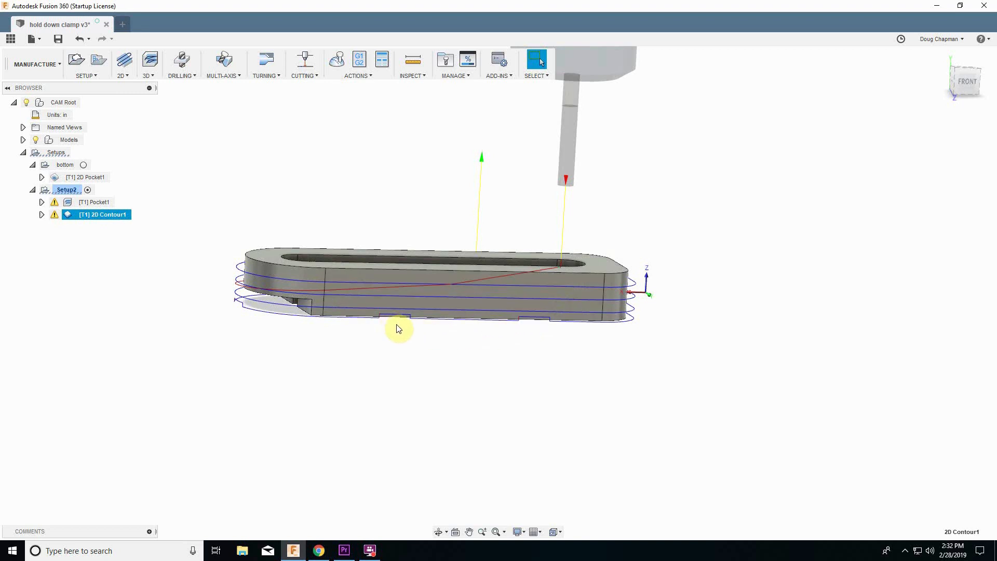
middle_click_drag(416, 347, 365, 349, "shift")
middle_click_drag(610, 370, 605, 369, "shift")
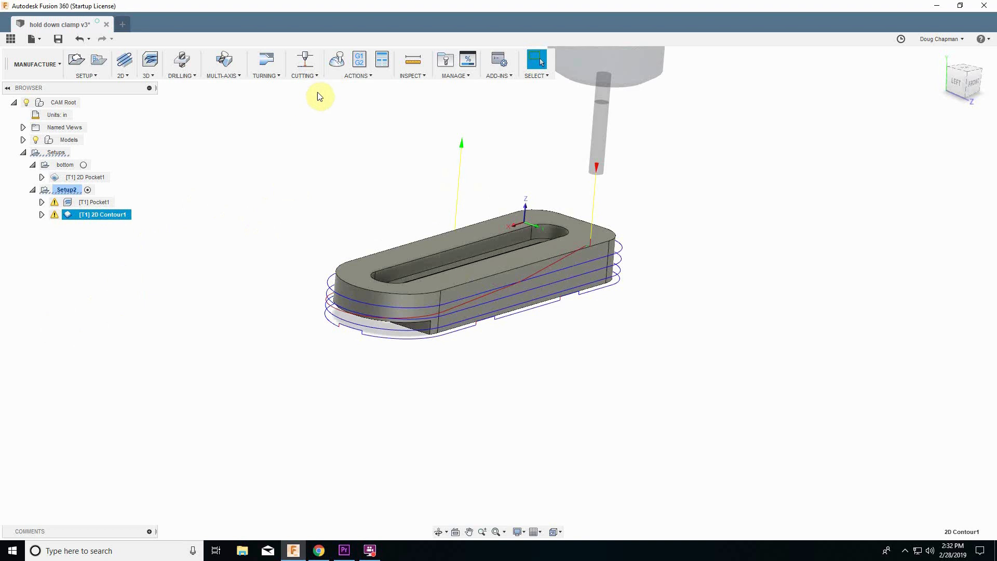
Simulate the 2D Contour toolpath through to its end, then close the simulation.
left_click(334, 68)
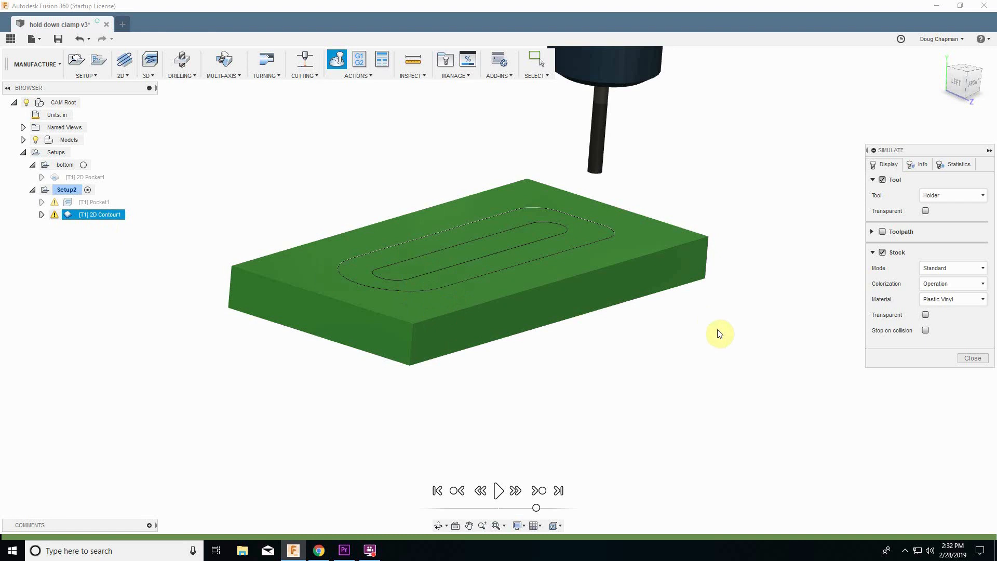
left_click(499, 491)
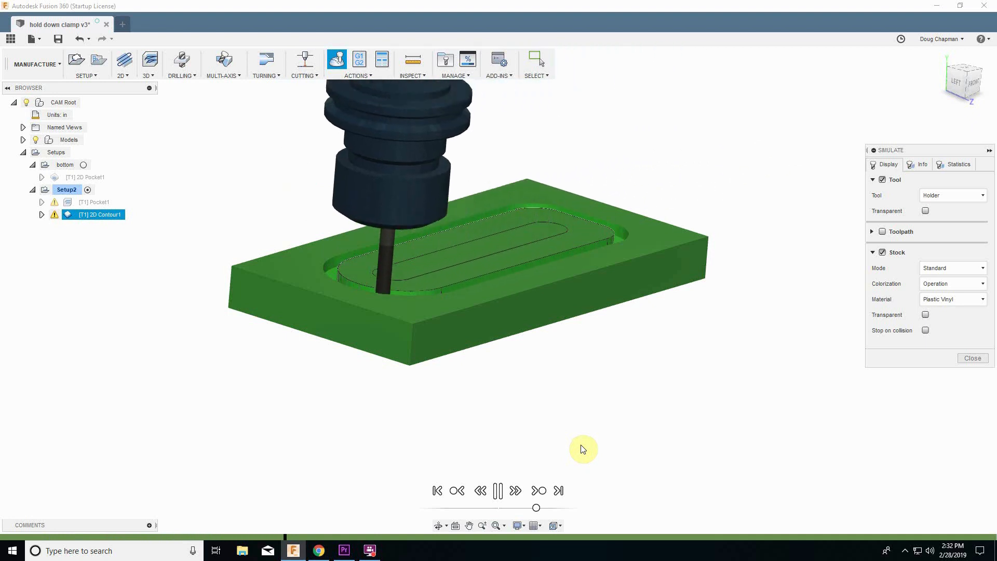
left_click(557, 491)
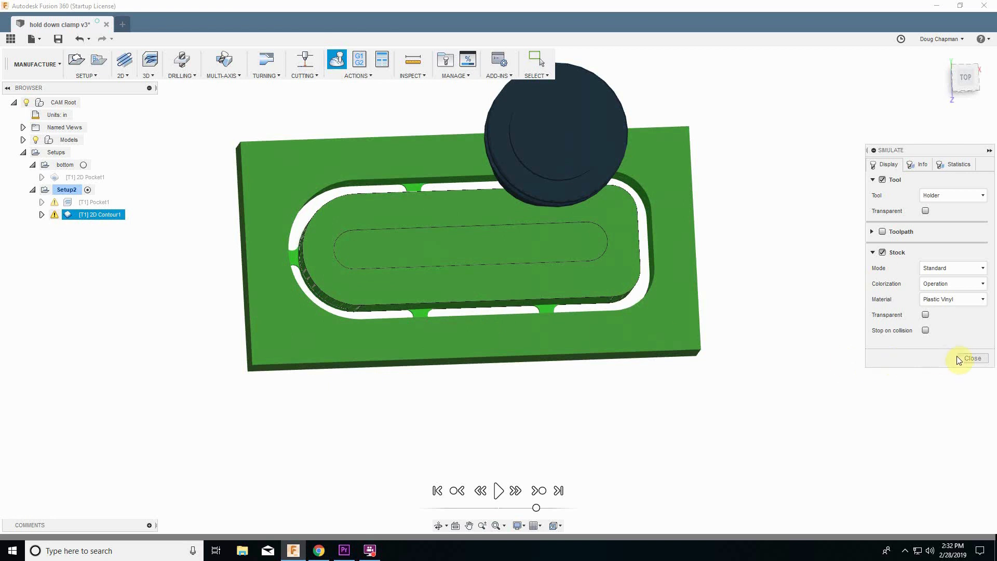
left_click(970, 358)
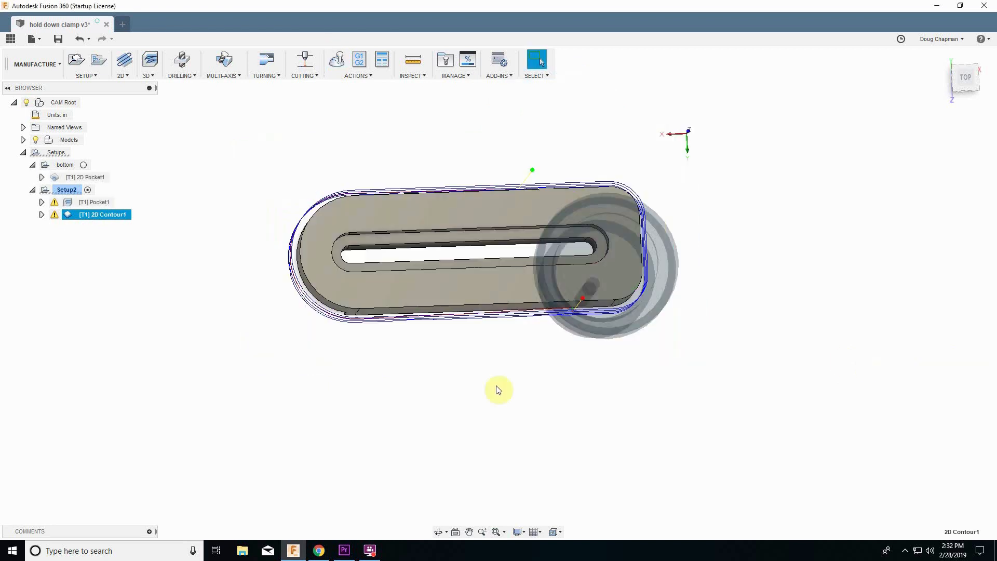
Rename the Pocket1 operation in the second setup as slot.
left_click(161, 334)
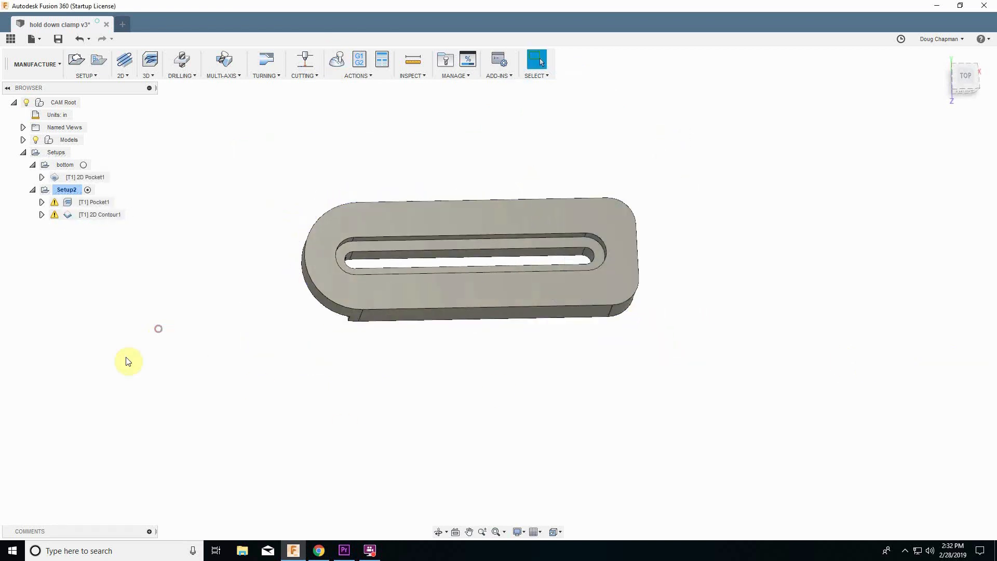
left_click(101, 203)
left_click(100, 202)
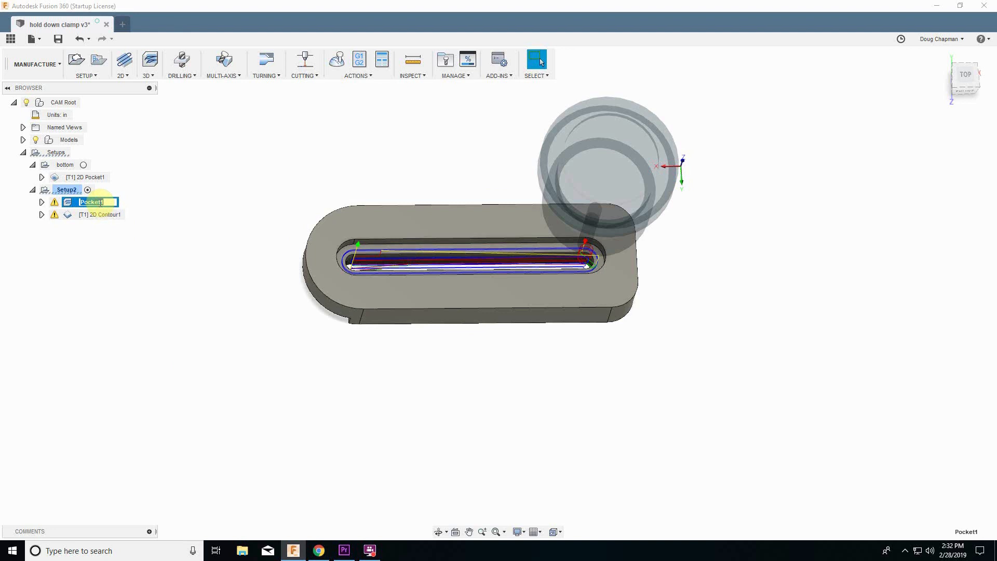
type("slot")
key("Return")
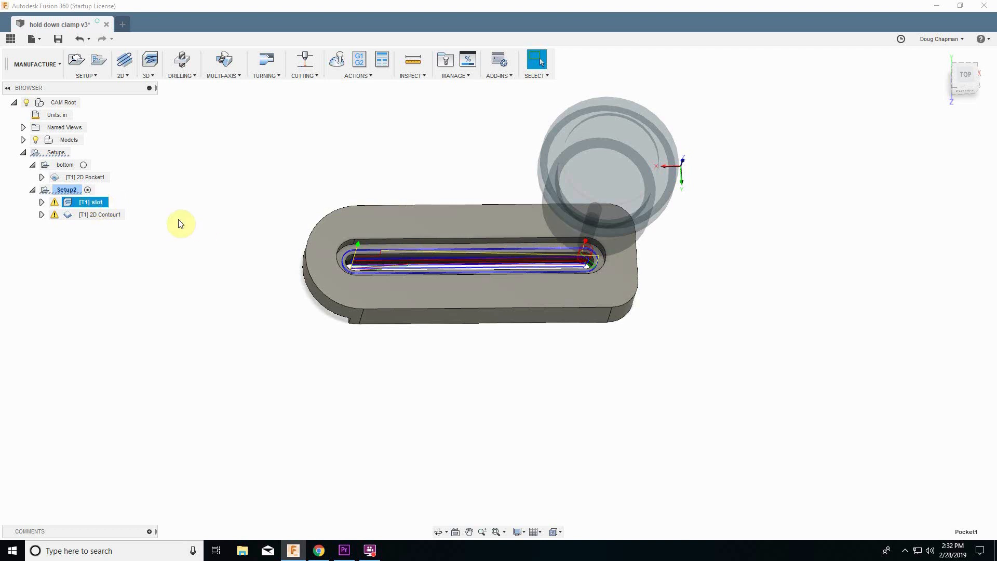
Rename the 2D Contour1 operation as cut out.
double_click(100, 214)
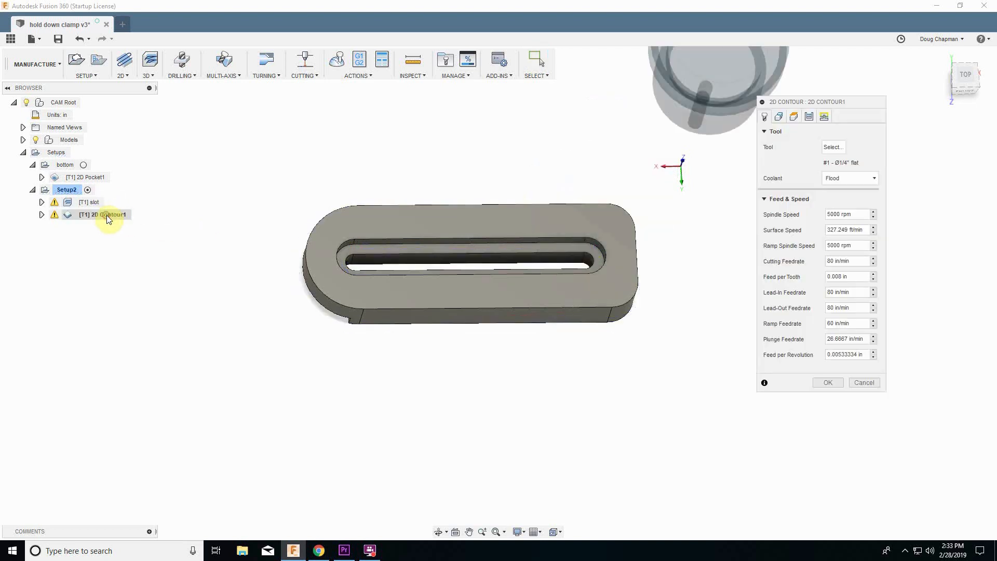
left_click(865, 385)
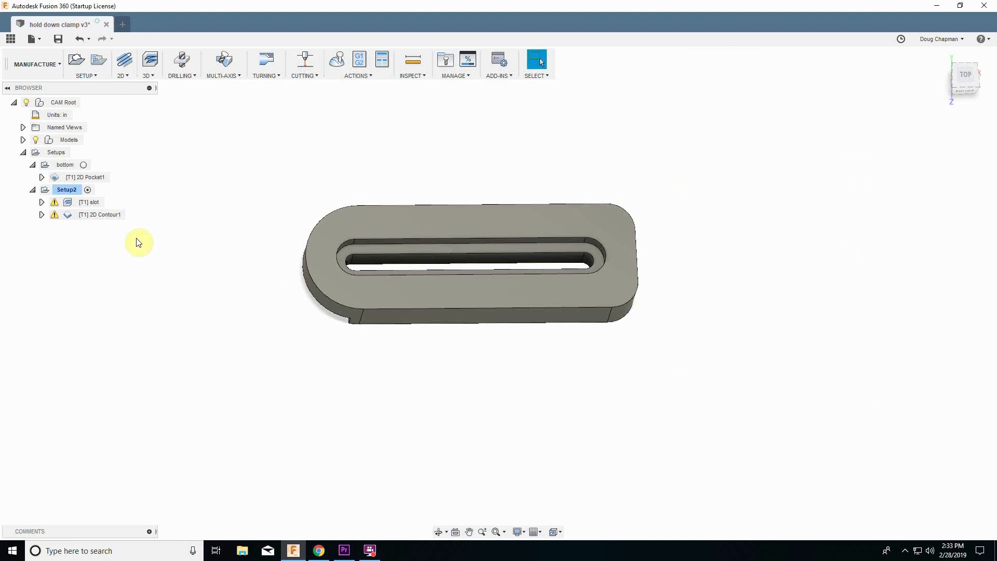
left_click(104, 216)
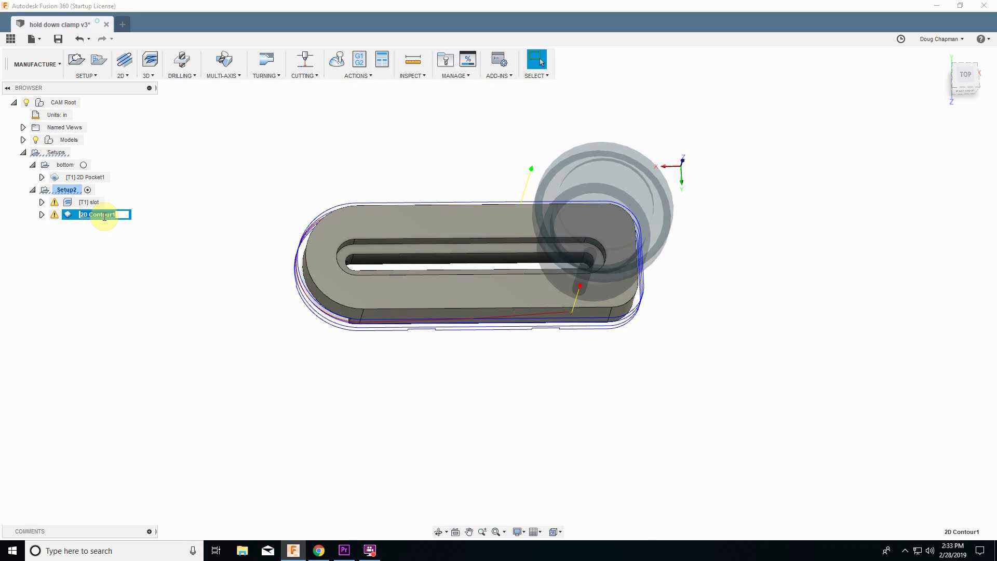
type("cut out")
key("Return")
Rename the 2D Pocket1 operation in the bottom setup as bottom.
left_click(88, 178)
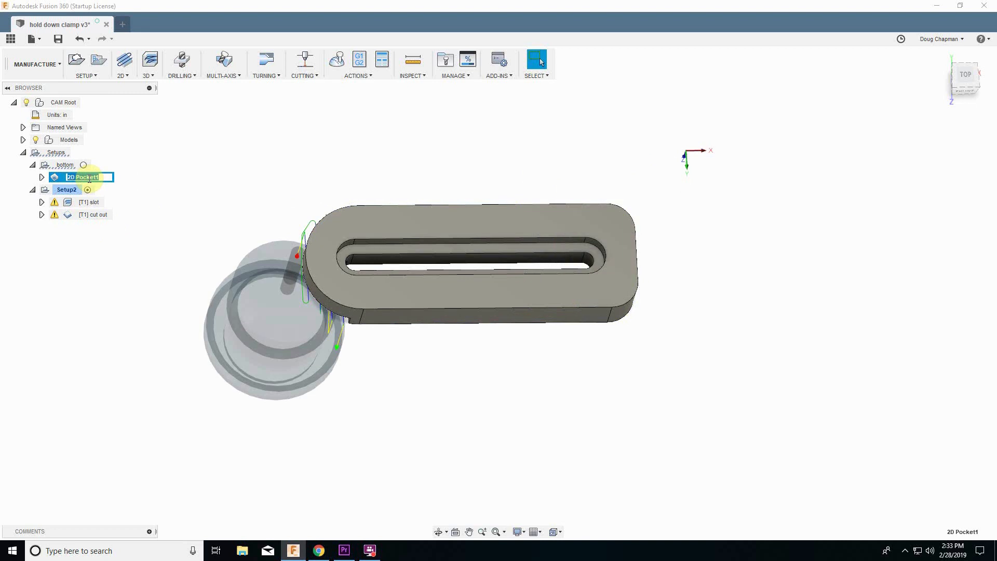
type("bottom")
key("Return")
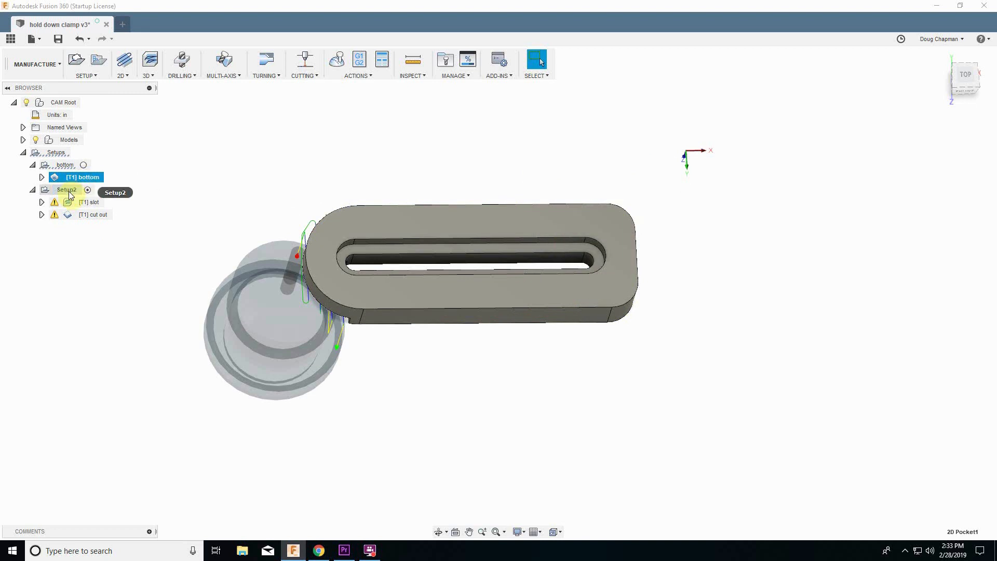
Rename Setup2 as top.
left_click(68, 190)
type("t")
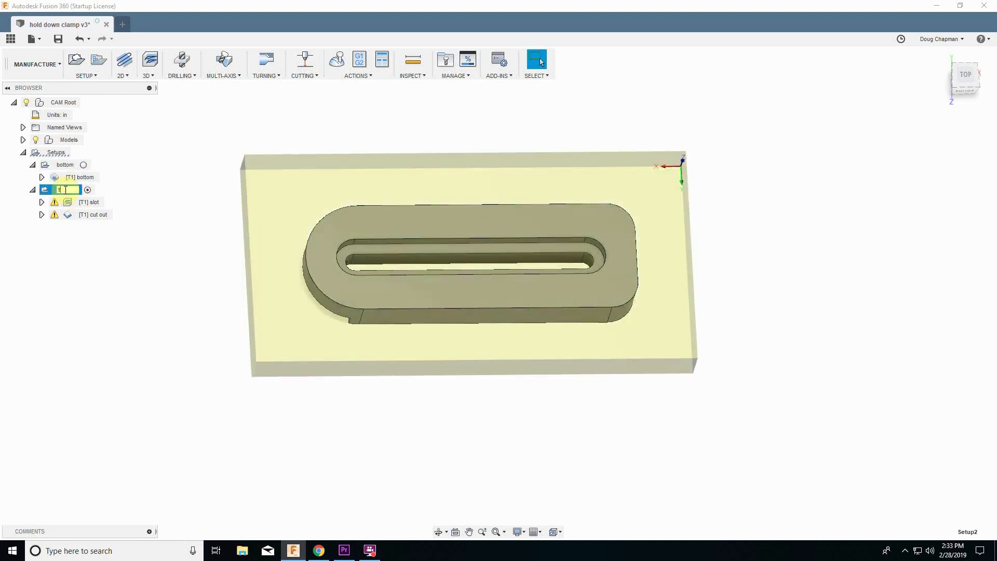
type("op")
key("Return")
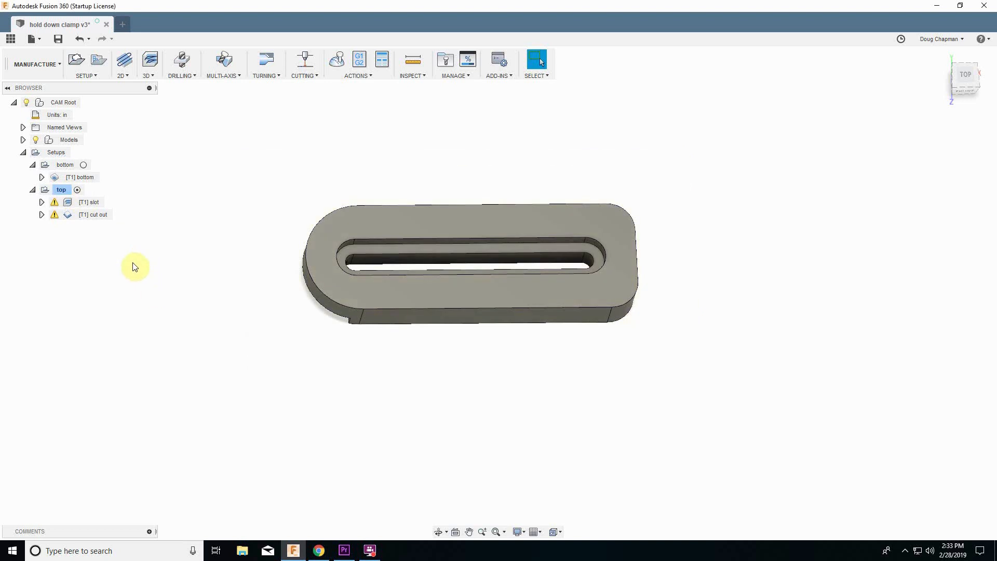
Compare the bottom and top setups by activating each one in turn and viewing the part.
left_click(61, 165)
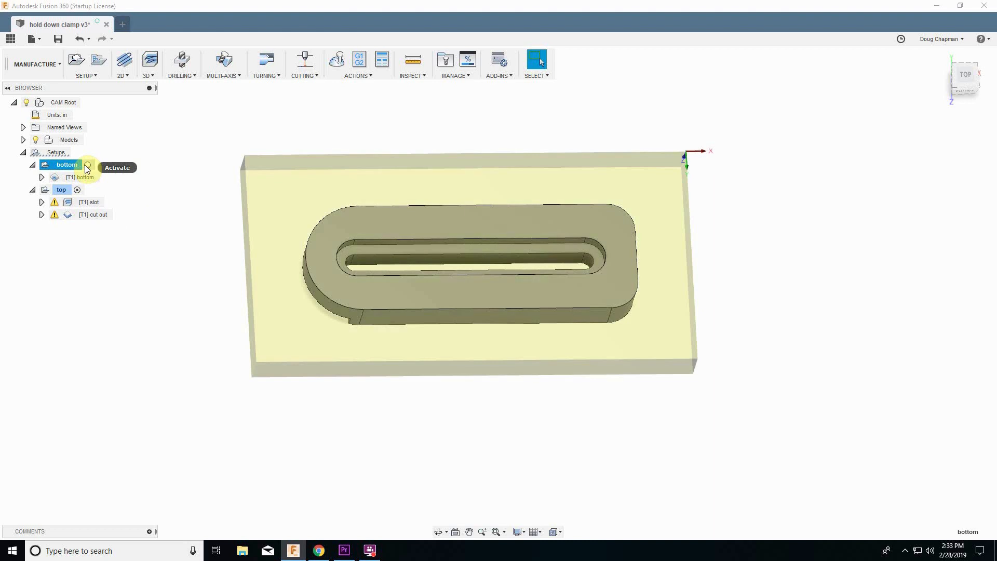
left_click(86, 165)
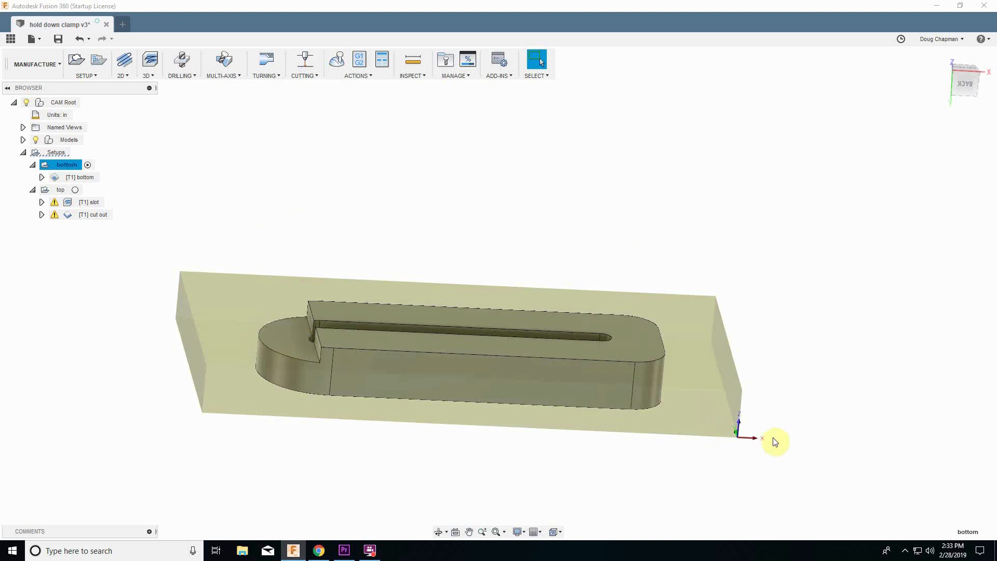
middle_click_drag(742, 440, 3, 261, "shift")
left_click(59, 190)
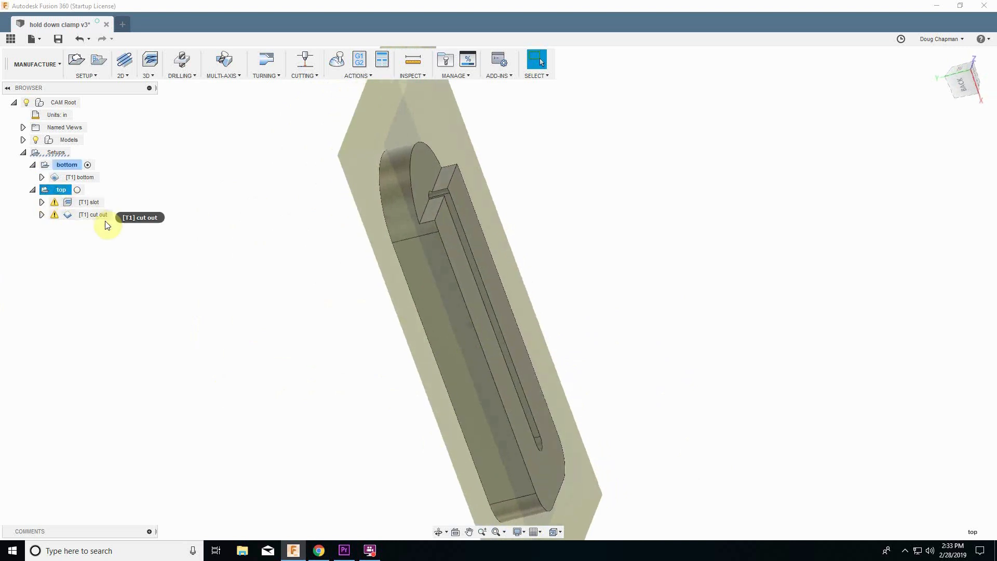
left_click(77, 190)
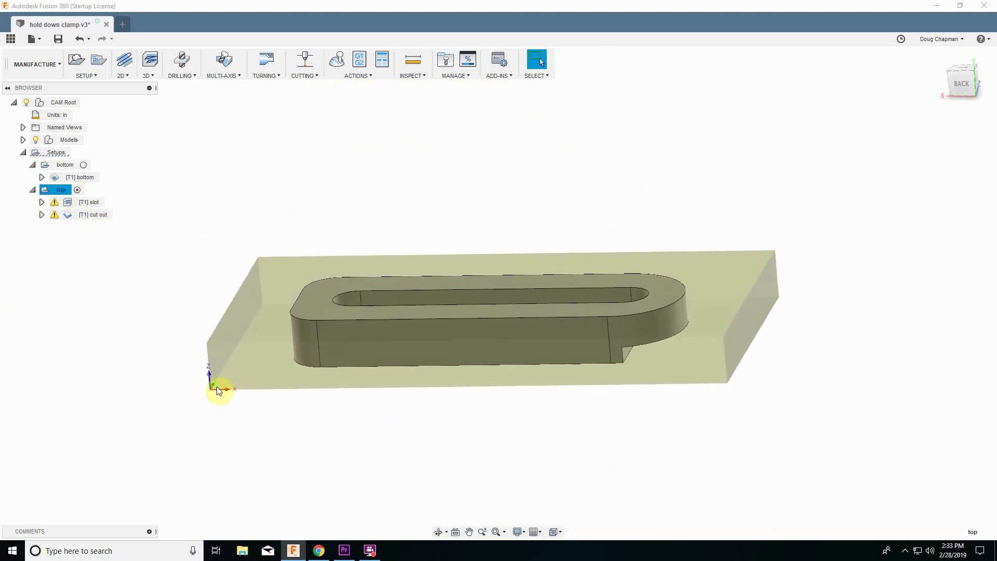
middle_click_drag(339, 354, 390, 300, "shift")
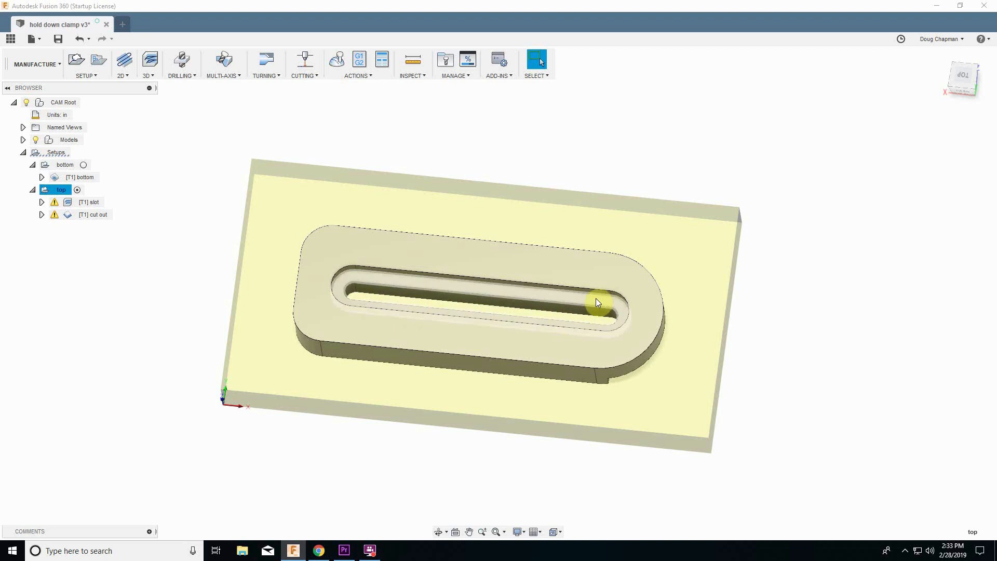
left_click(93, 214)
left_click(180, 268)
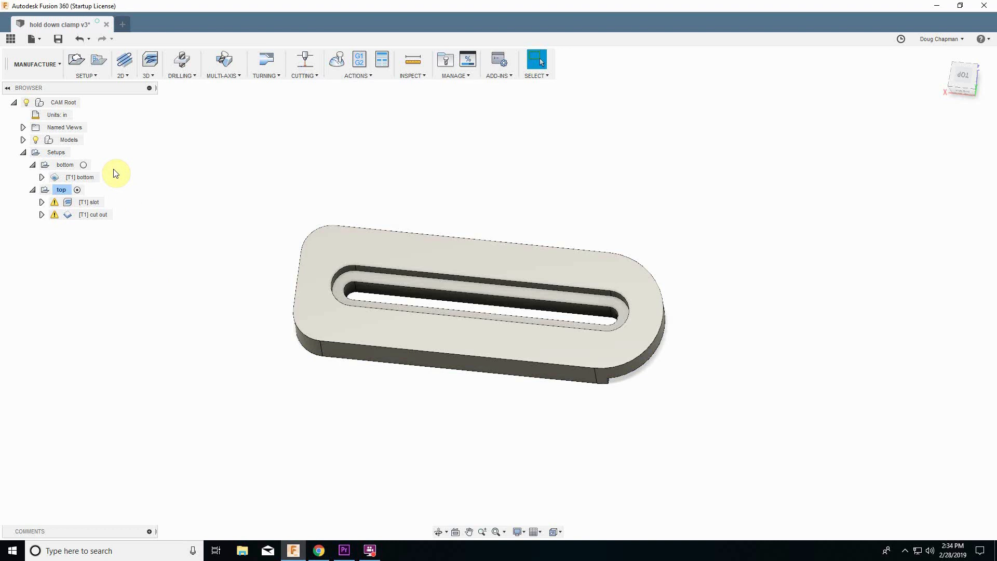
Open Post Process for the bottom operation and choose the Mach3Mill / mach3mill post configuration.
left_click(86, 177)
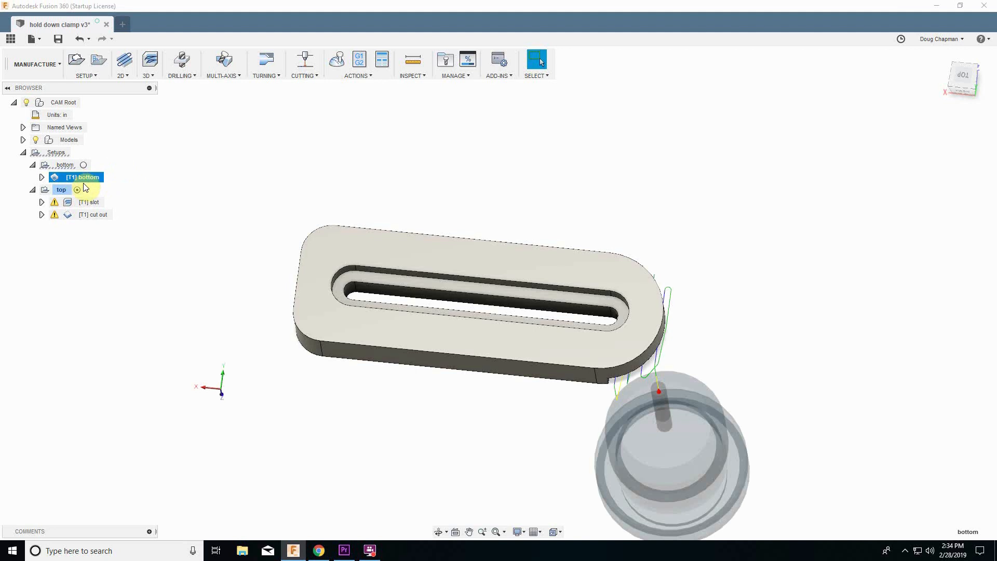
right_click(83, 178)
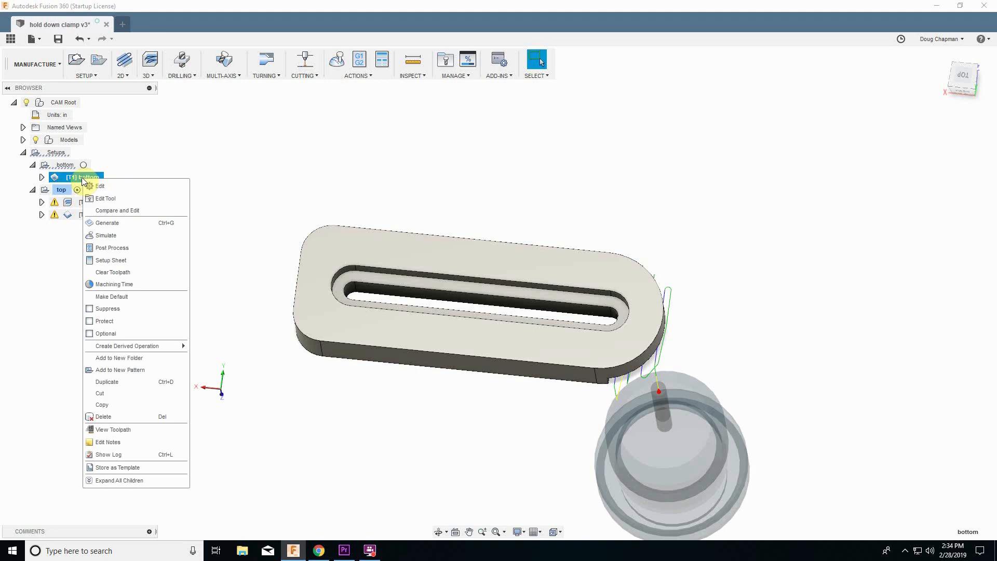
left_click(116, 250)
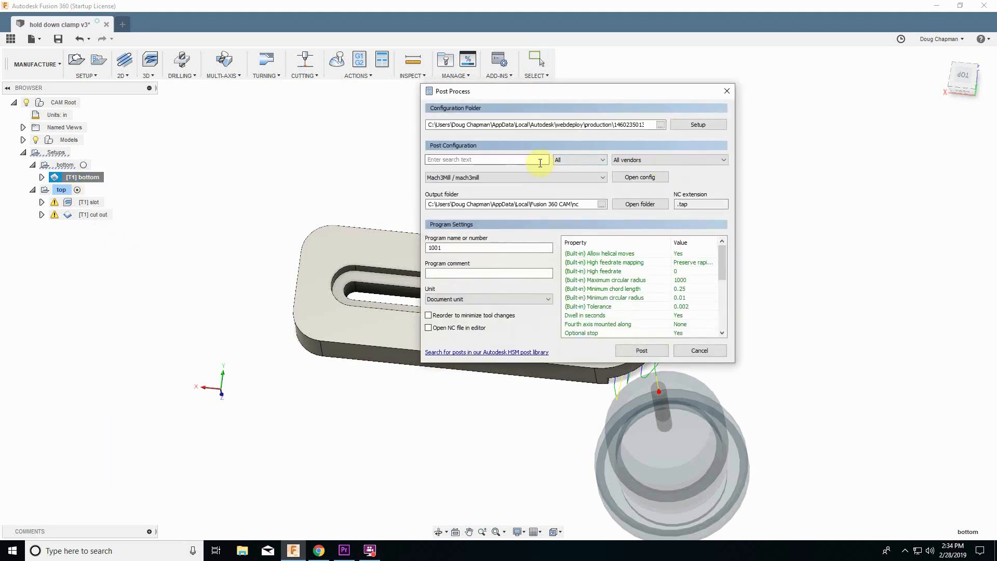
left_click(602, 177)
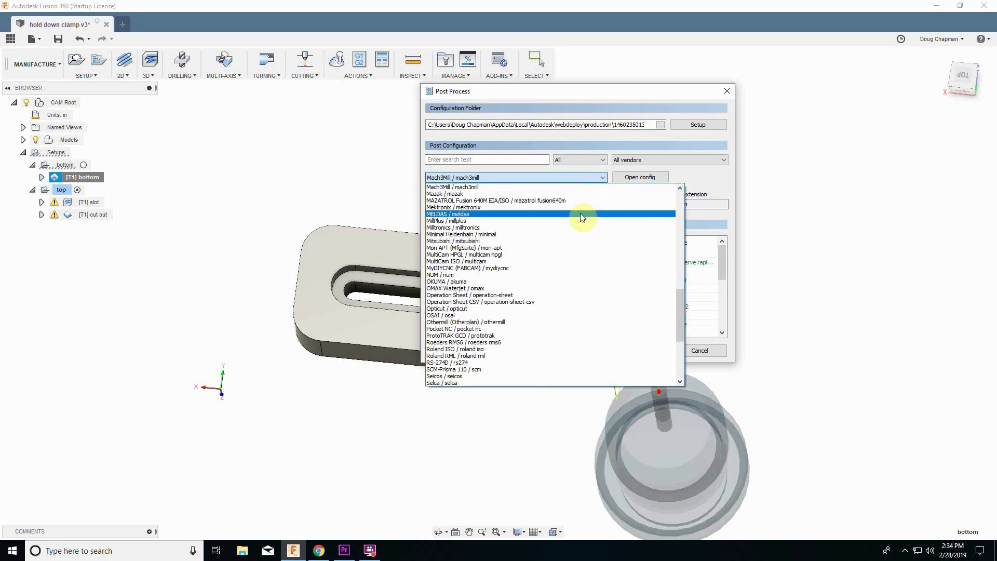
scroll(557, 244, "down", 7)
scroll(552, 260, "up", 10)
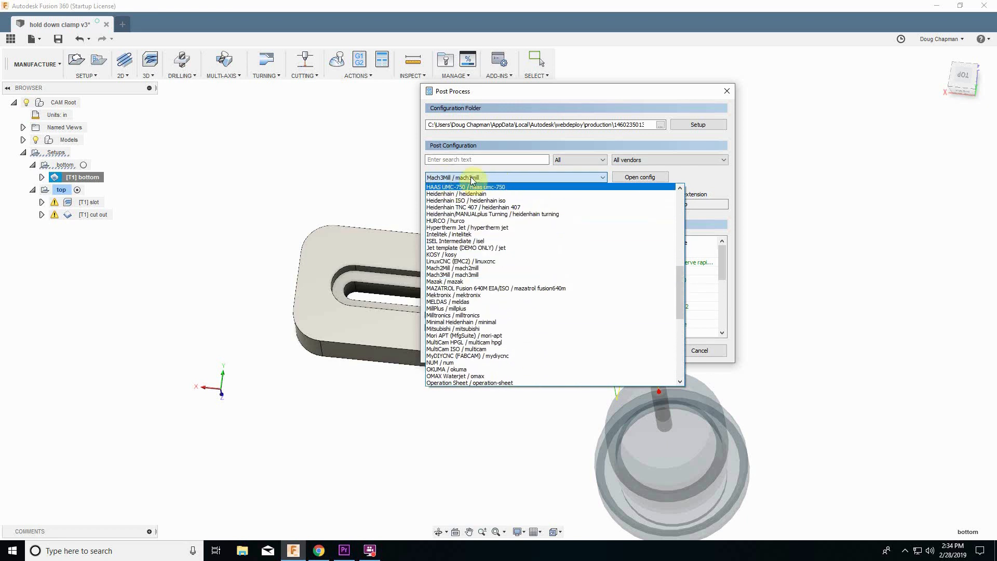
left_click(473, 275)
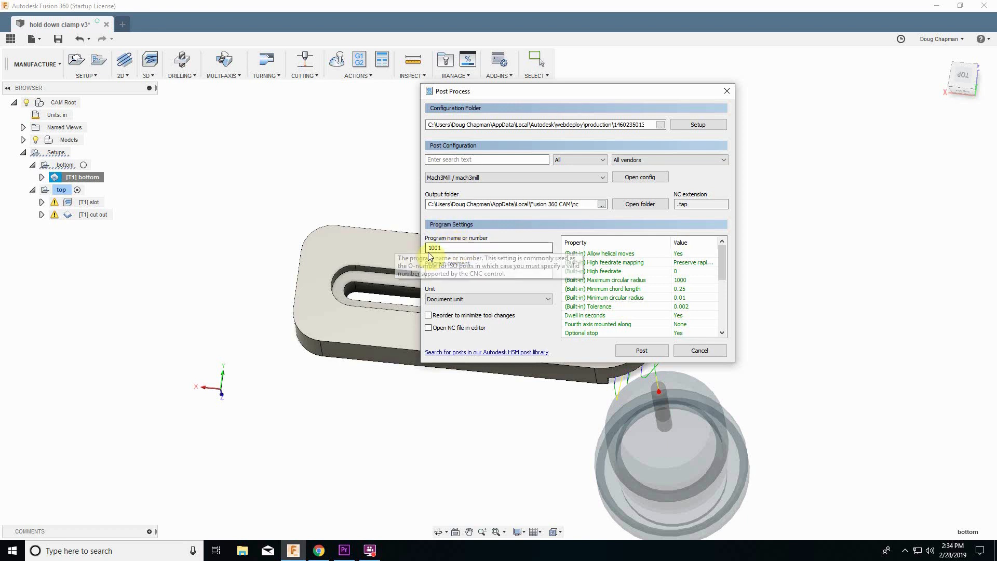
Set the program name to bottom.
left_click(454, 248)
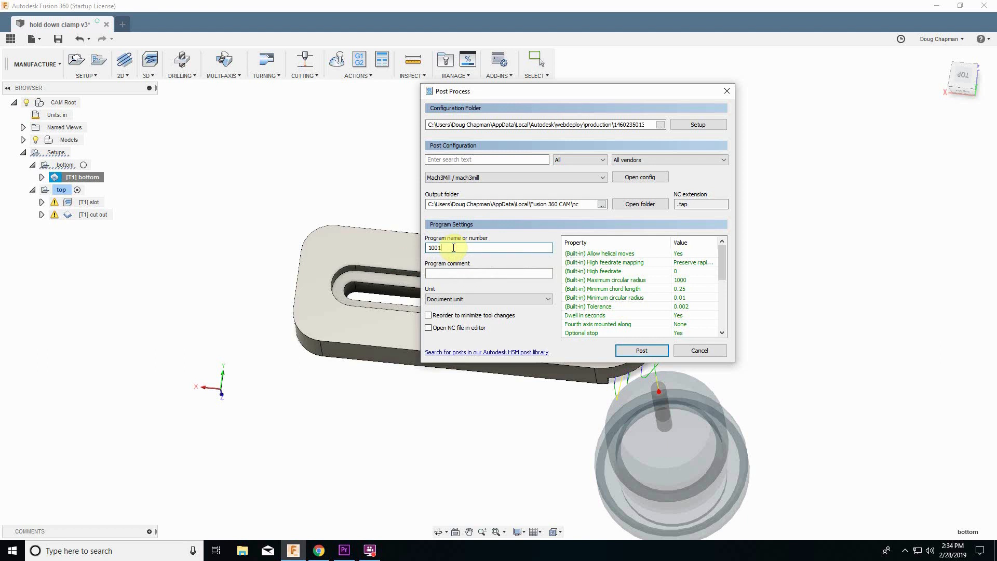
key("BackSpace")
key("BackSpace")
key("BackSpace")
key("BackSpace")
type("boo")
type("tom")
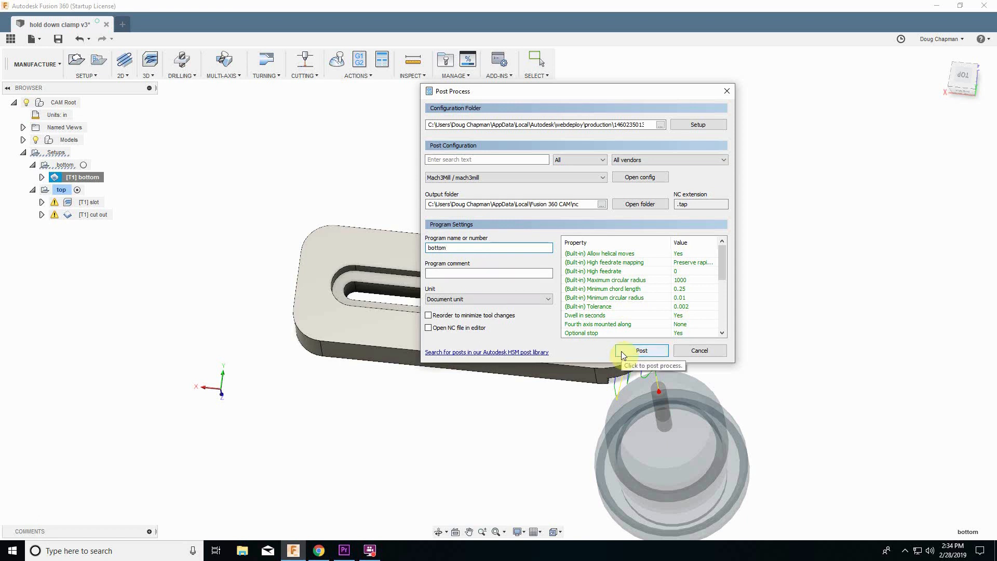
Post the program and save the bottom NC file in the shared folder.
left_click(624, 353)
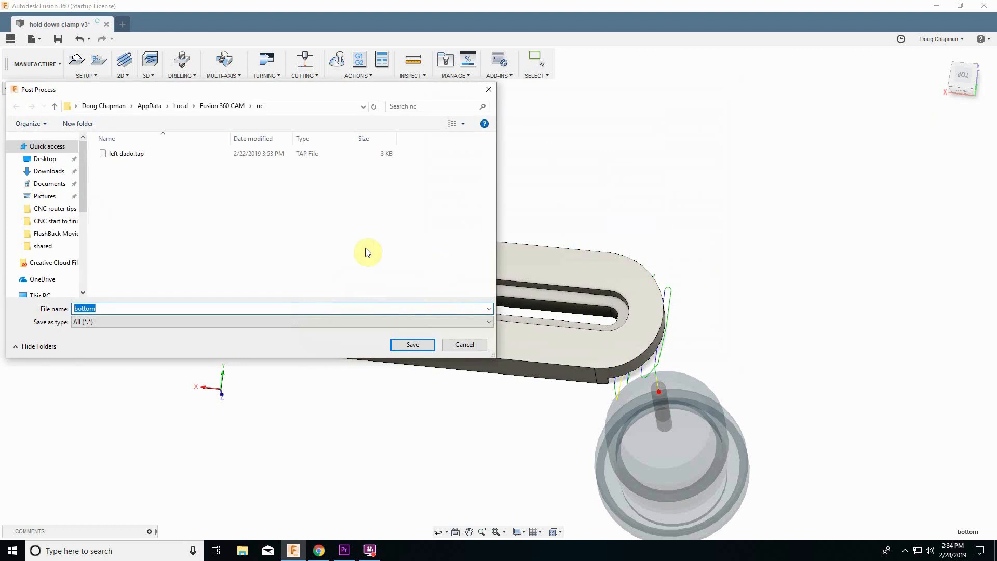
left_click(42, 246)
left_click(413, 345)
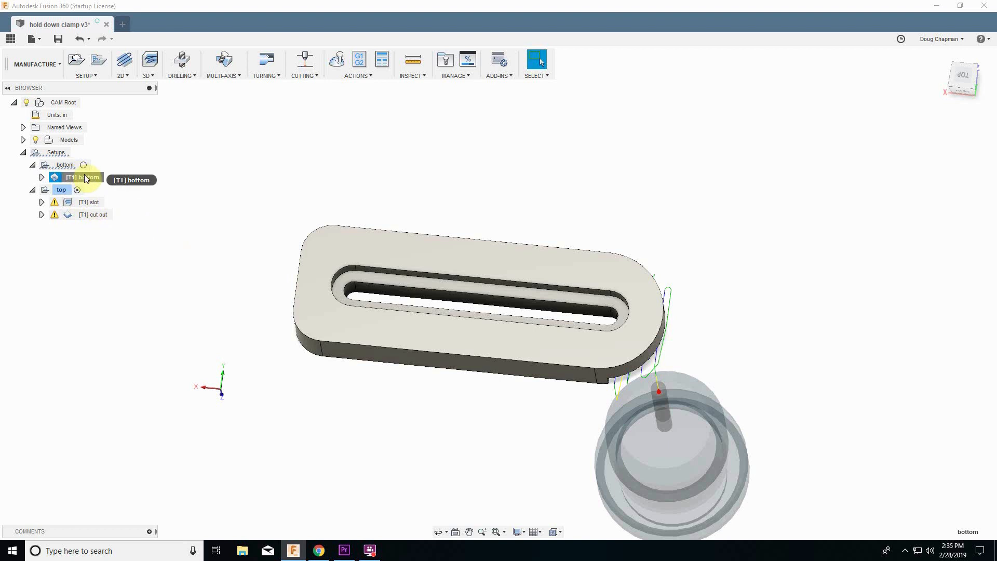
Open Post Process for the top setup's slot operation and set the program name to slot.
left_click(62, 190)
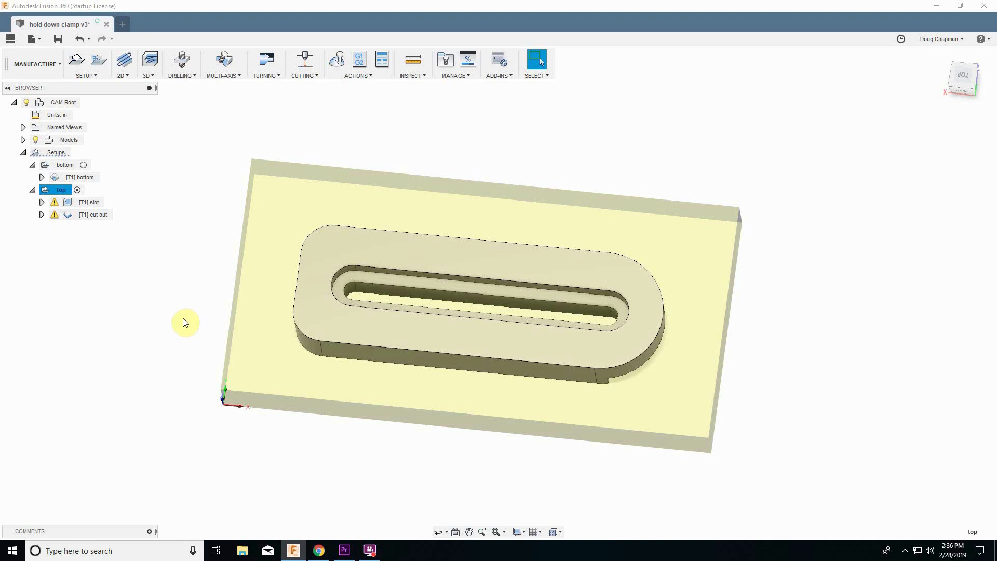
left_click(93, 207)
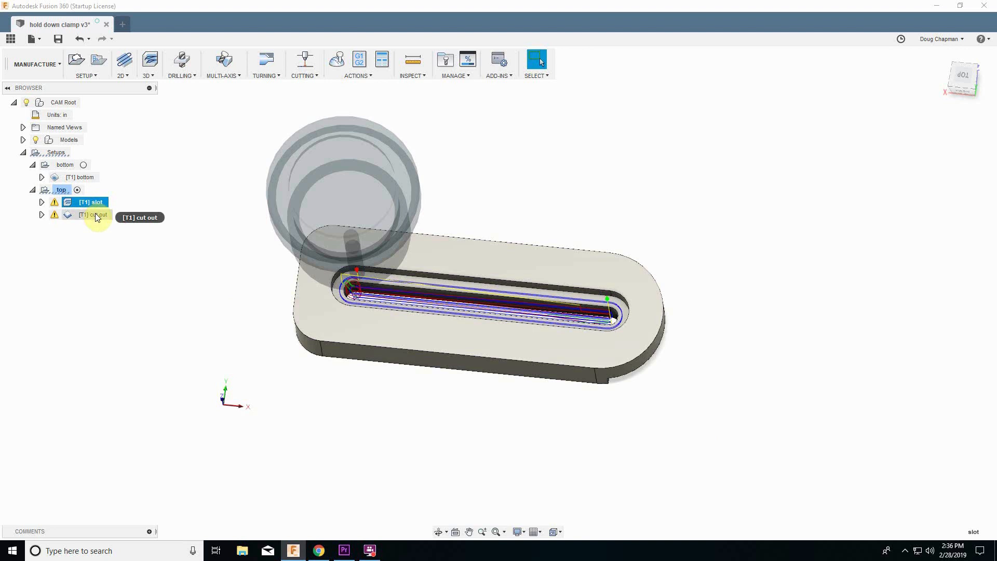
left_click(95, 212)
left_click(92, 206)
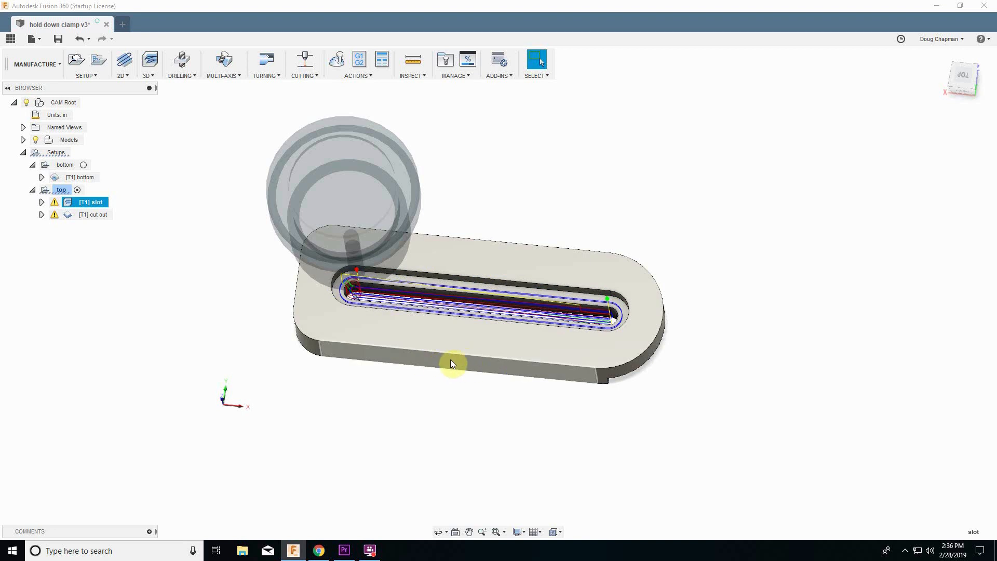
right_click(95, 204)
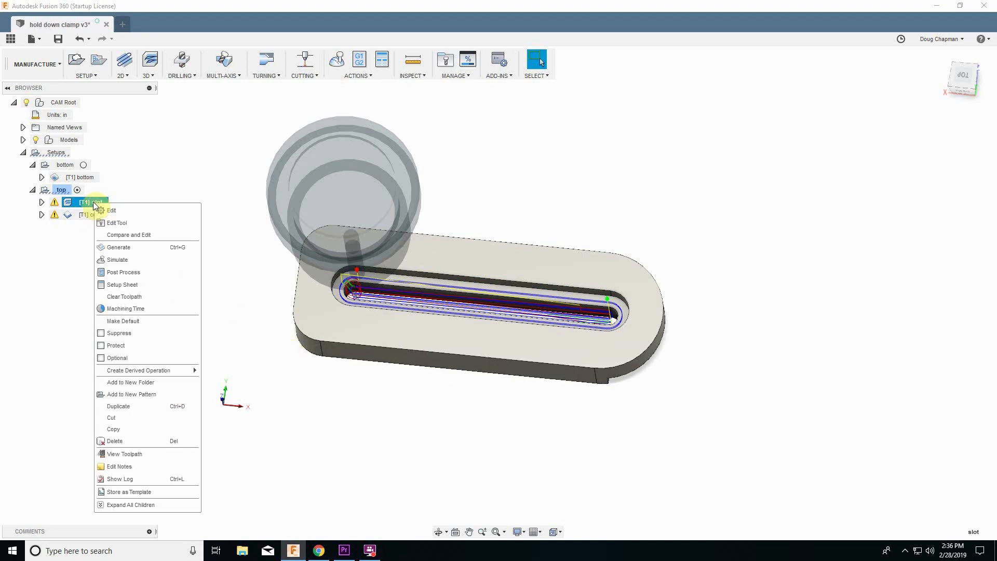
left_click(123, 272)
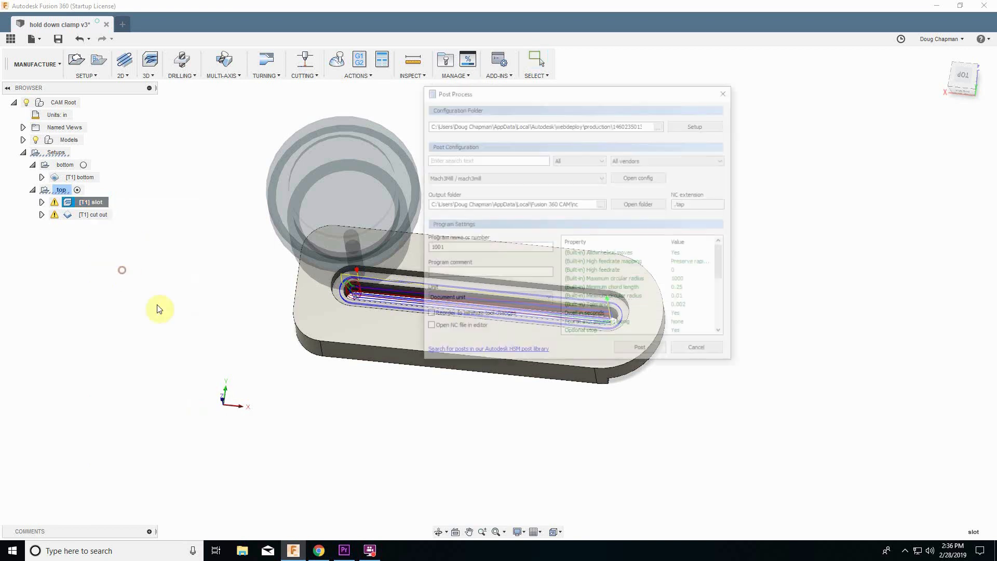
double_click(494, 247)
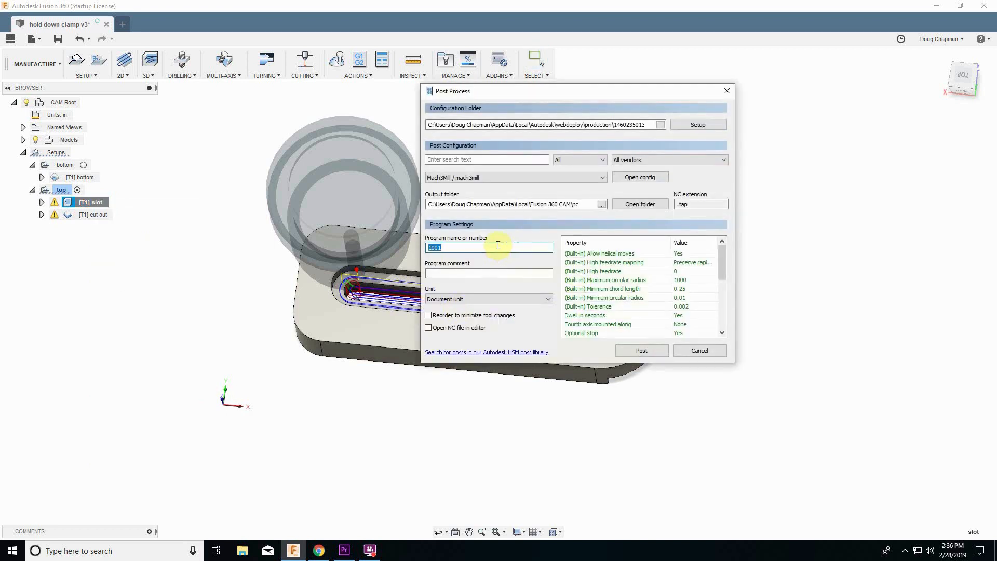
type("slot")
Post the program and save the slot NC file in the shared folder.
left_click(632, 349)
left_click(42, 246)
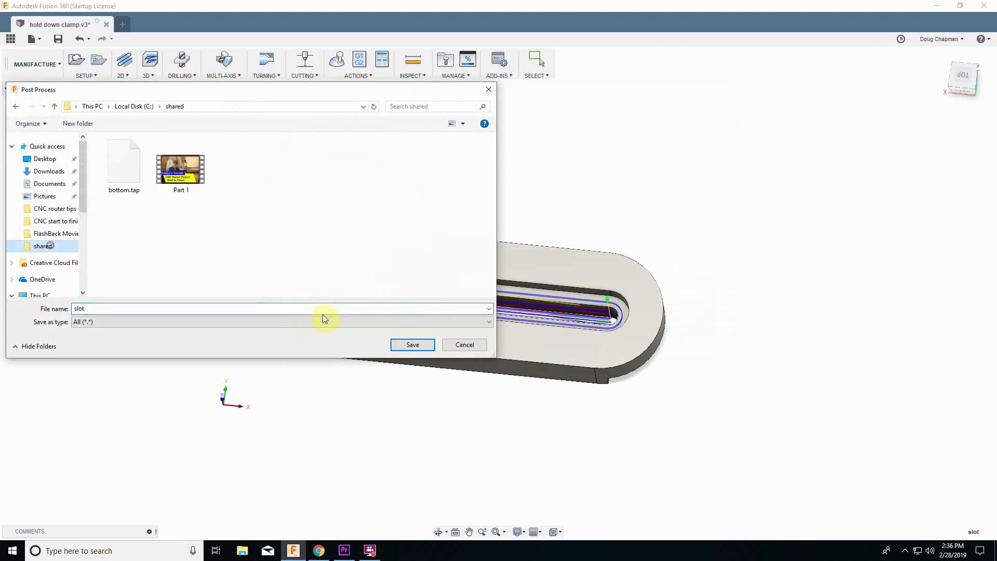
left_click(412, 345)
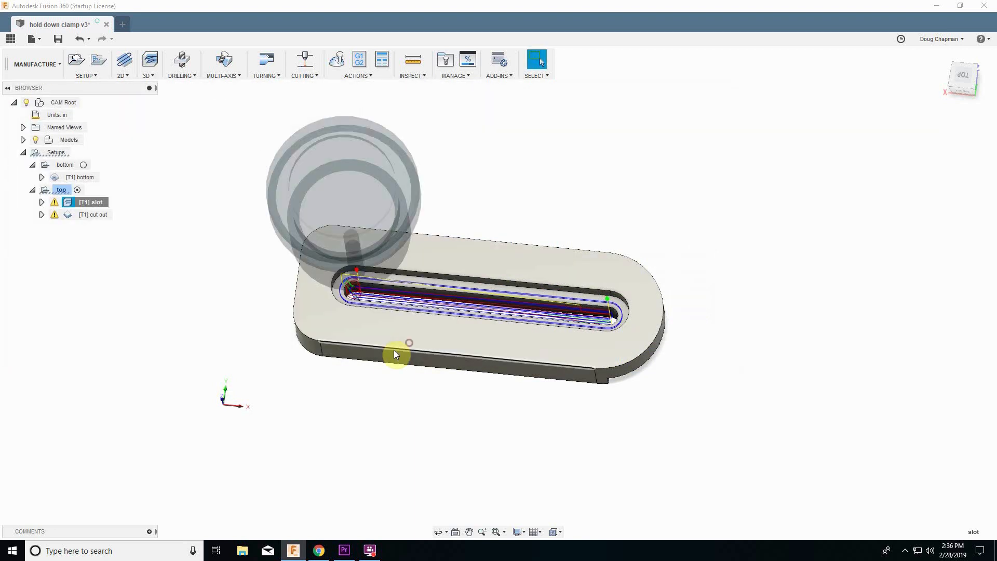
Open Post Process for the cut out operation and set the program name to cut out.
left_click(92, 217)
right_click(92, 217)
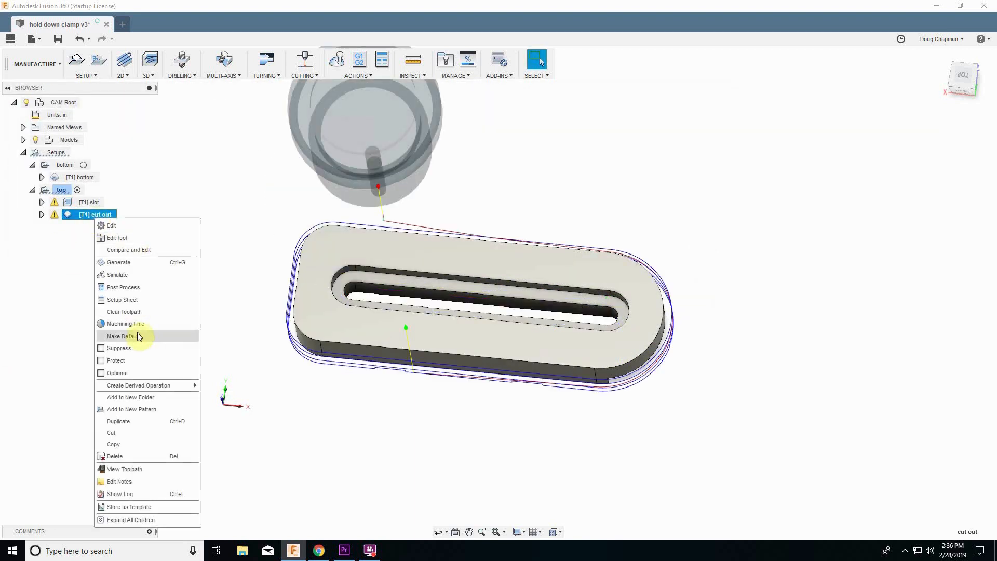
left_click(126, 287)
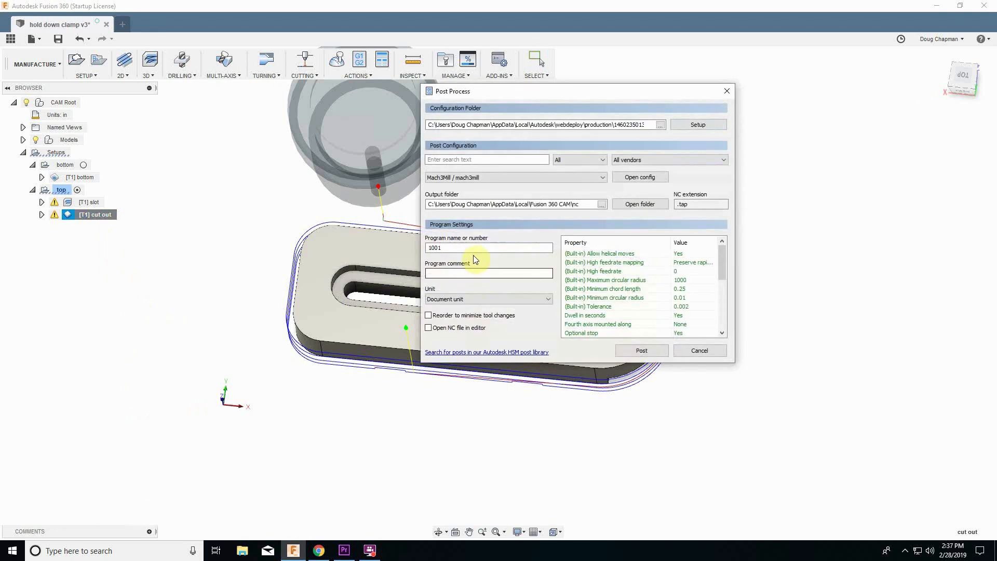
double_click(472, 252)
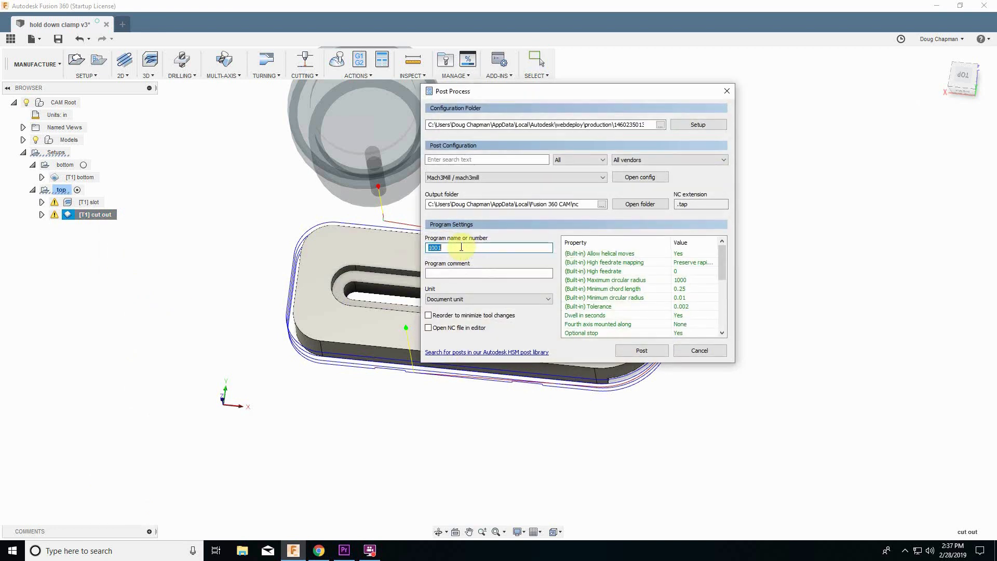
type("cut out")
Post the program and save the cut out NC file in the shared folder.
left_click(656, 351)
left_click(40, 247)
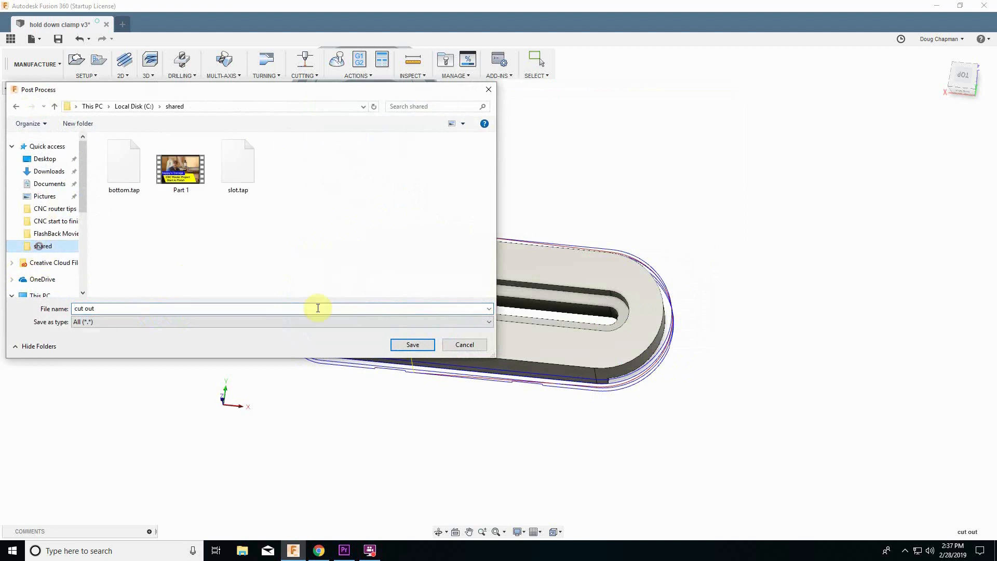
left_click(426, 345)
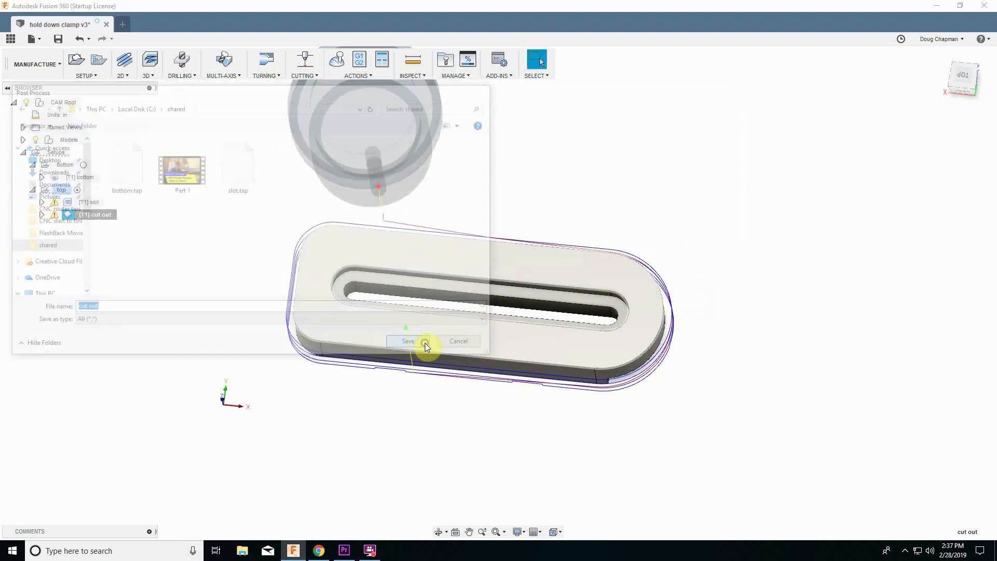
left_click(775, 364)
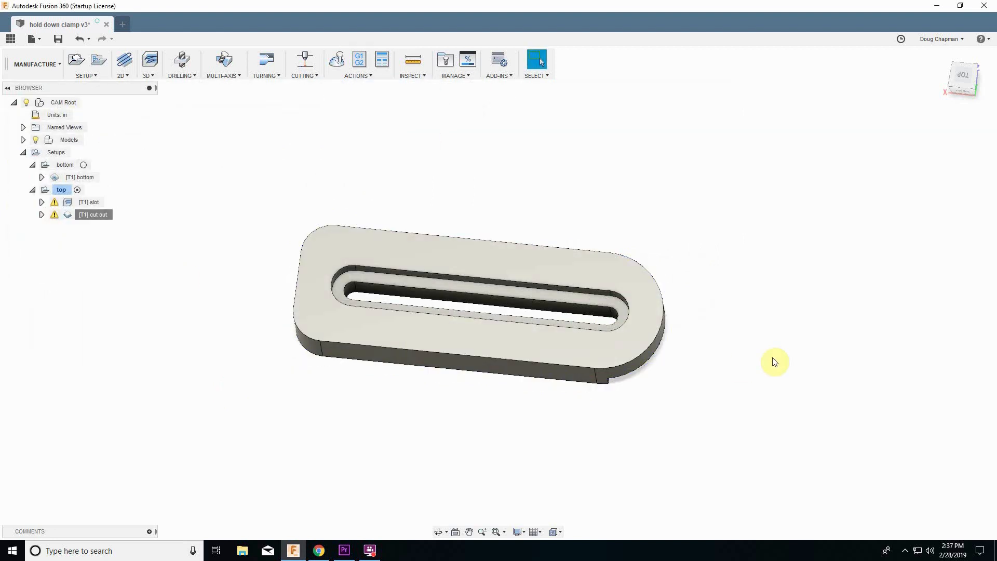